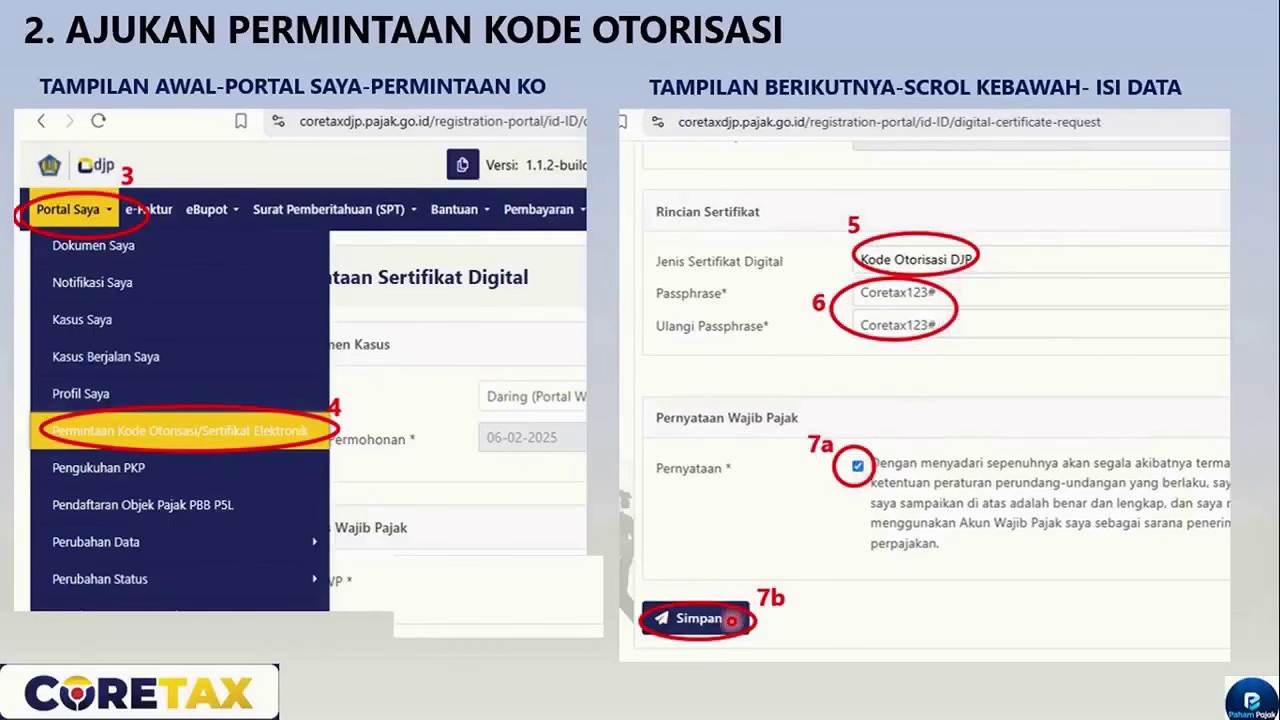
left_click(732, 621)
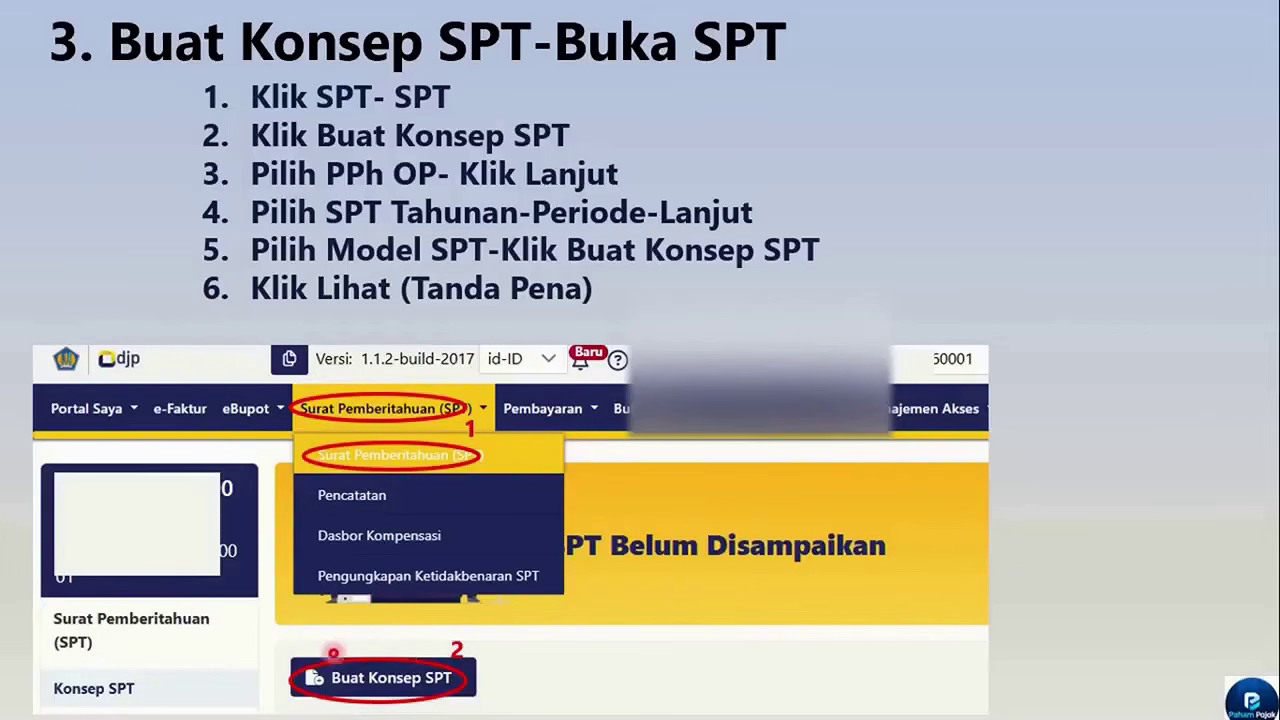
key("Right")
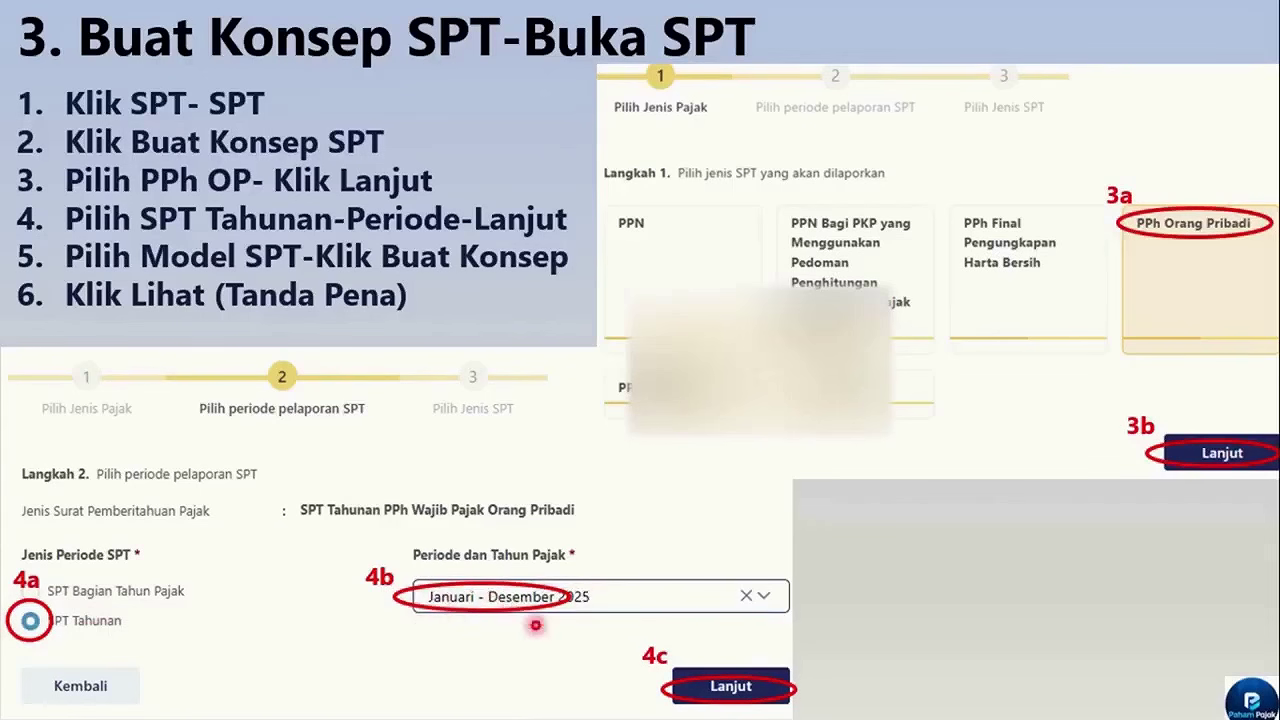
key("Right")
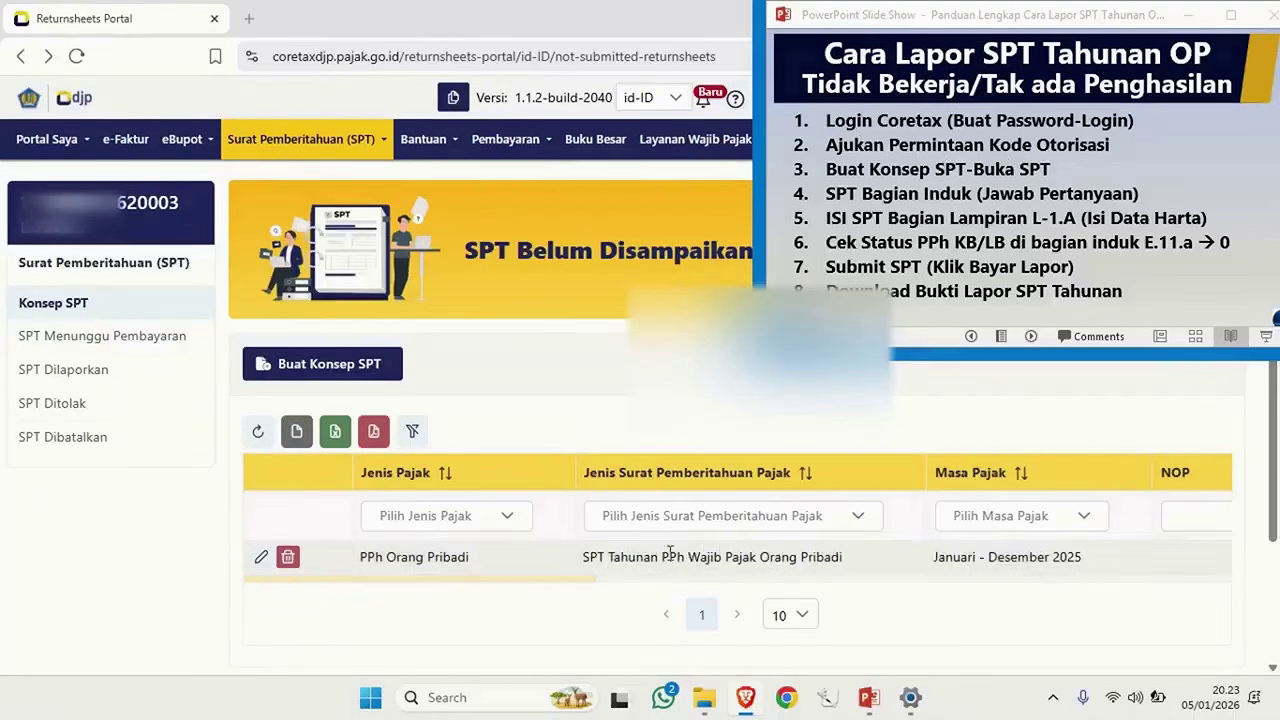
Open the PPh Orang Pribadi draft return for Januari - Desember 2025 and run Posting SPT.
left_click(260, 560)
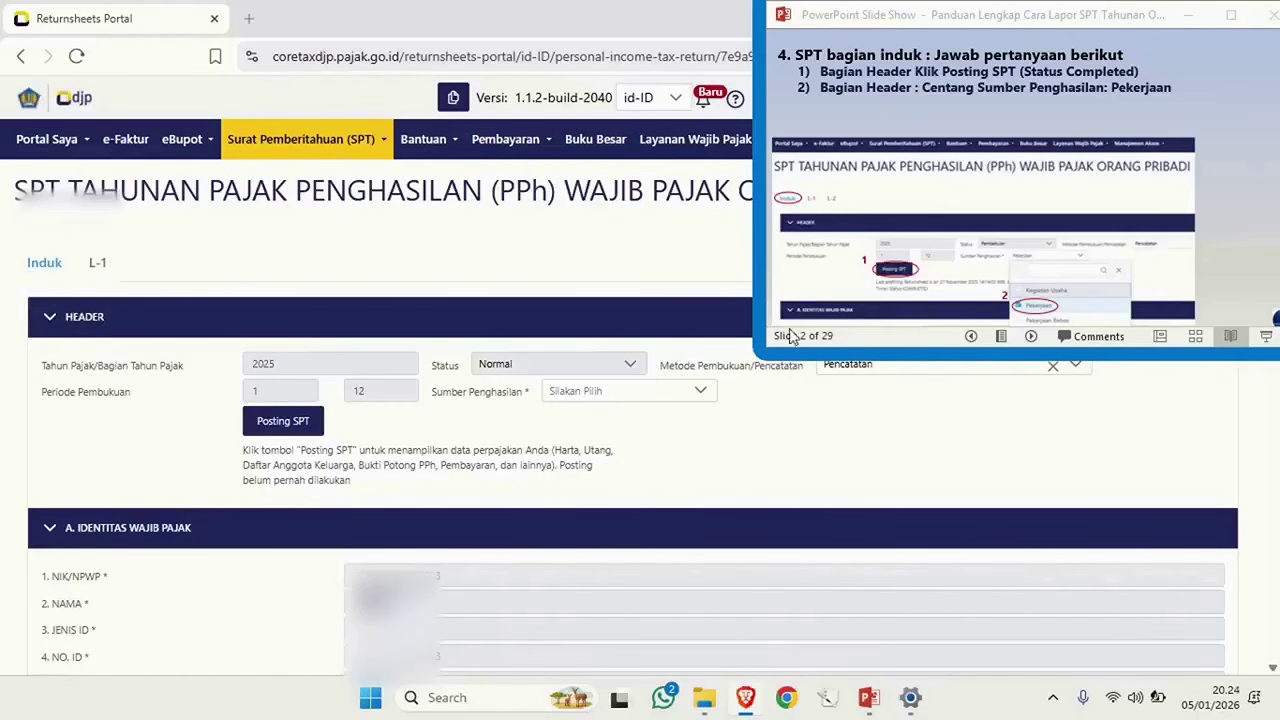
left_click(283, 421)
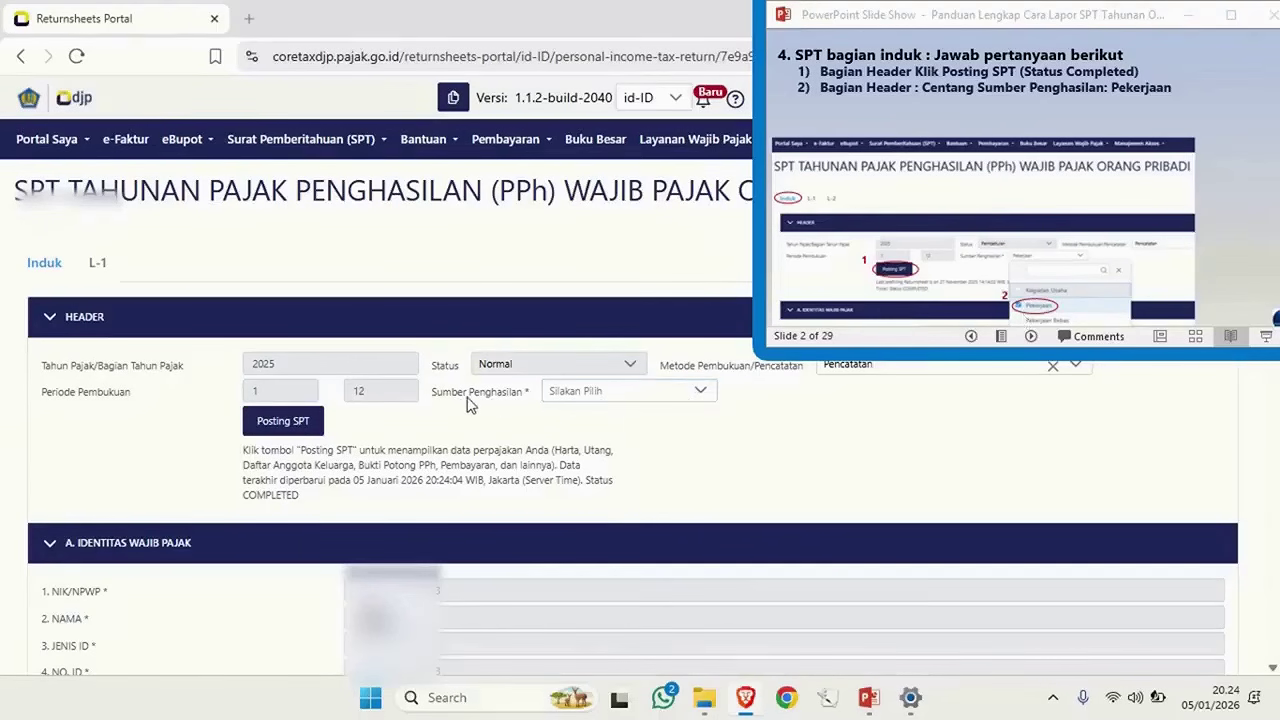
Set Sumber Penghasilan to Pekerjaan in the return header and advance the guide slides to the section B–J instructions.
left_click(586, 396)
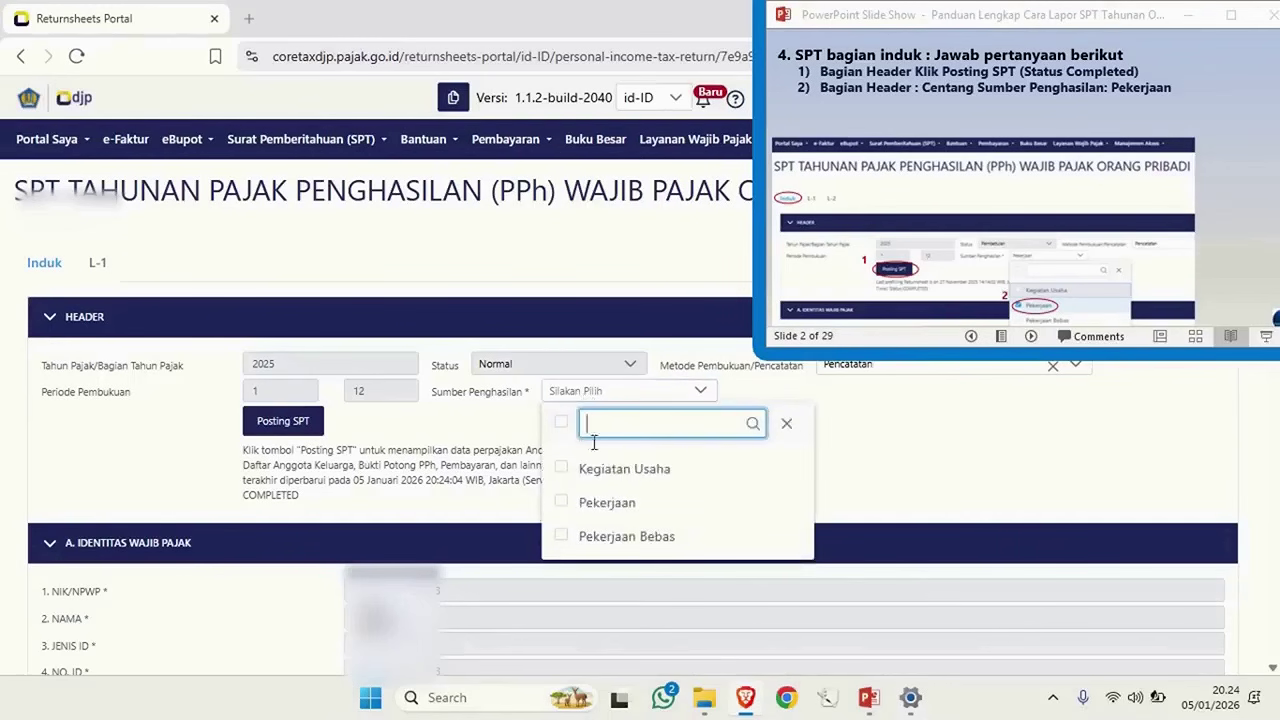
left_click(580, 503)
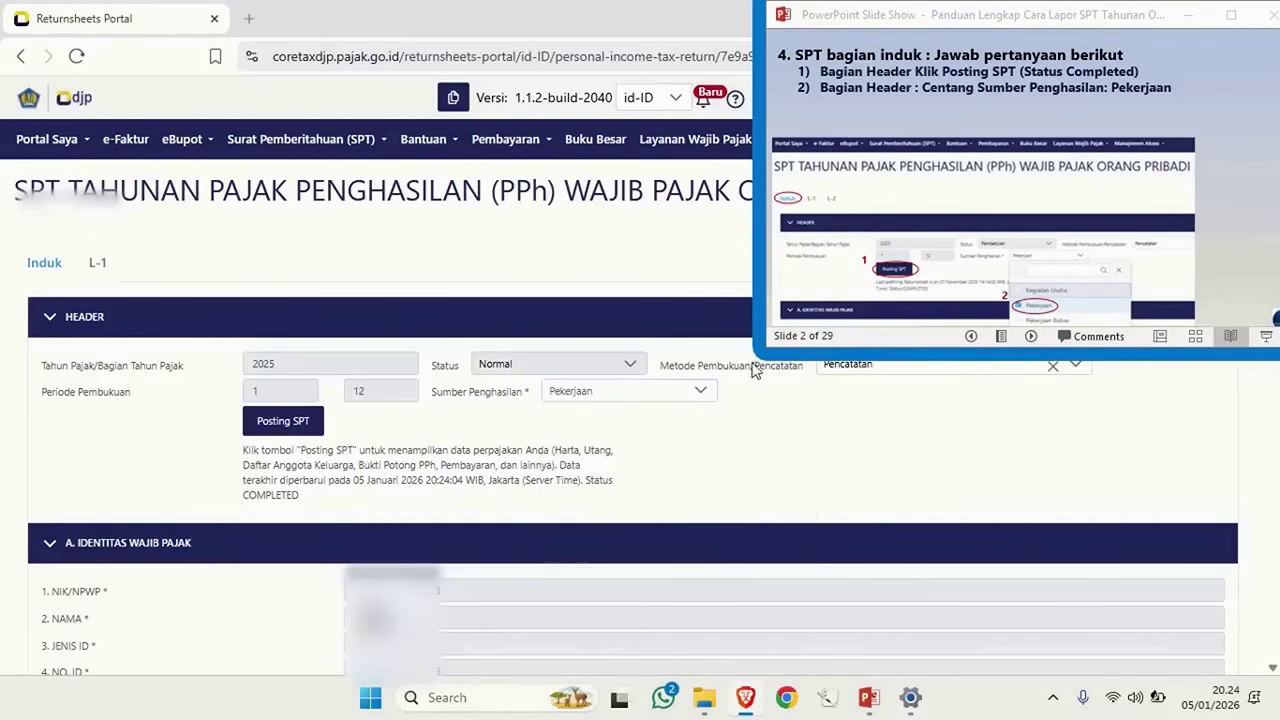
left_click(900, 246)
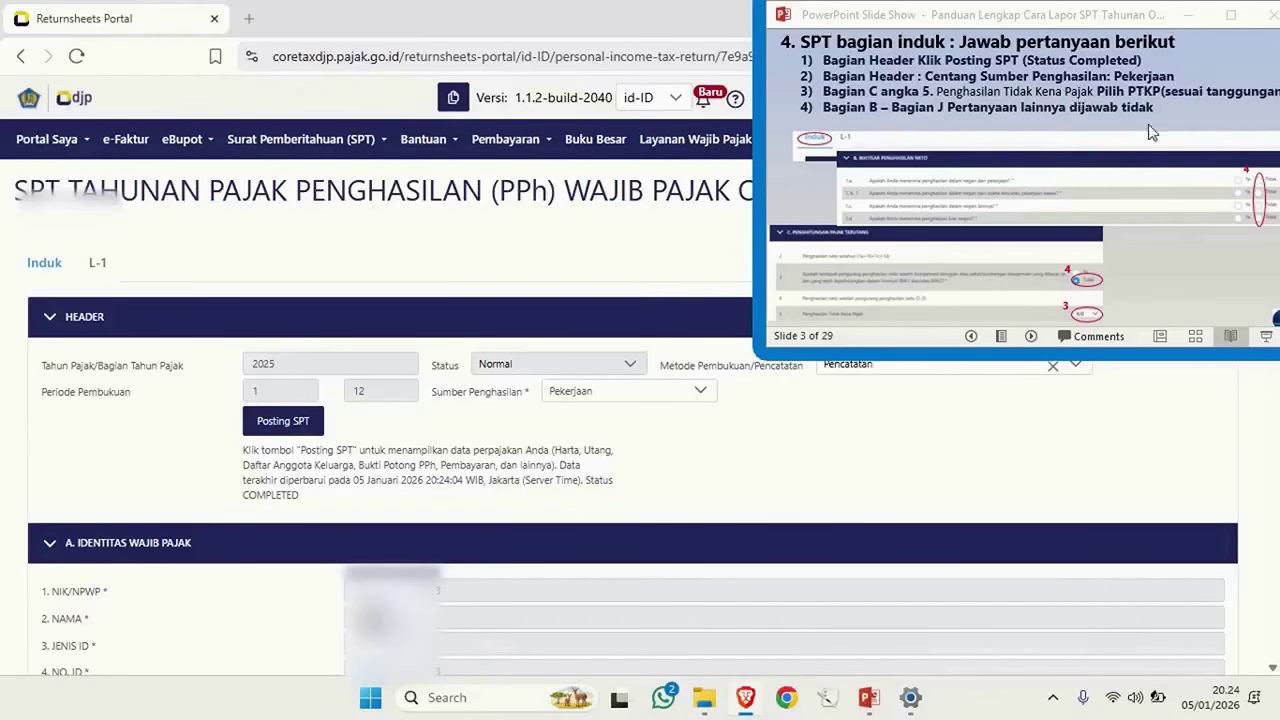
Set the Penghasilan Tidak Kena Pajak status on line 5 of section C to TK/0.
scroll(700, 487, "down", 6)
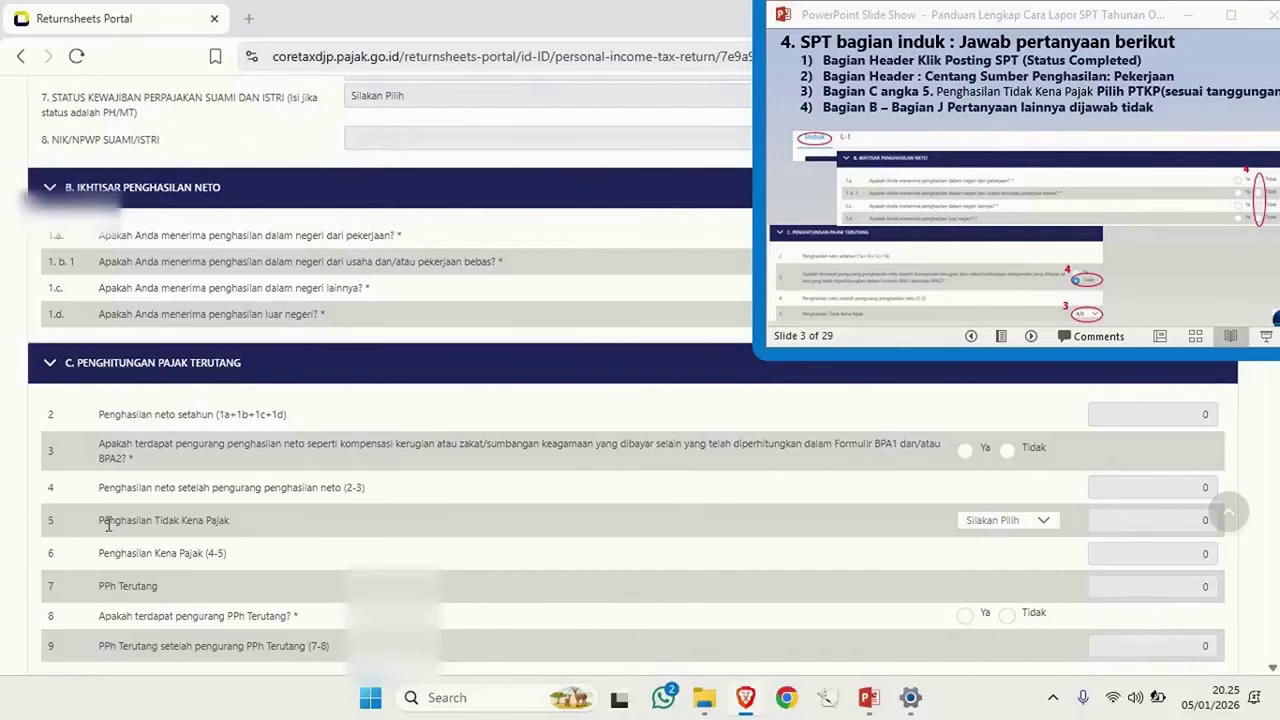
left_click_drag(108, 522, 250, 530)
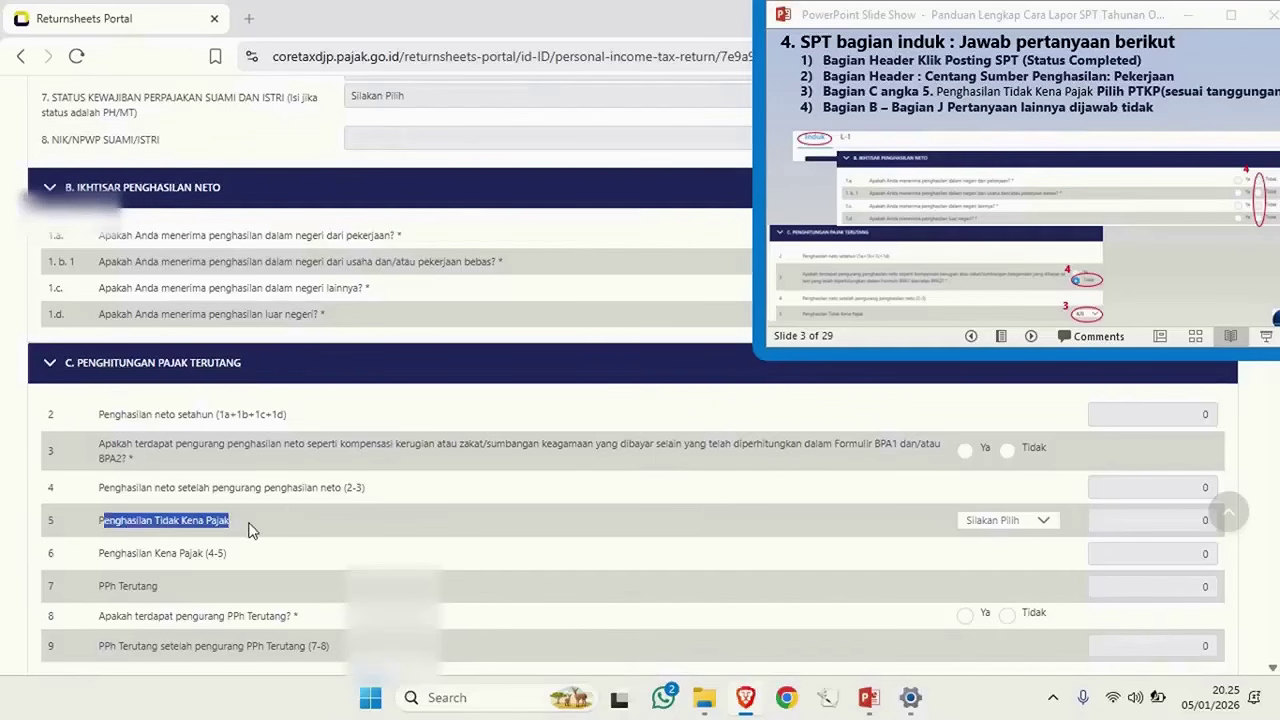
left_click(1019, 521)
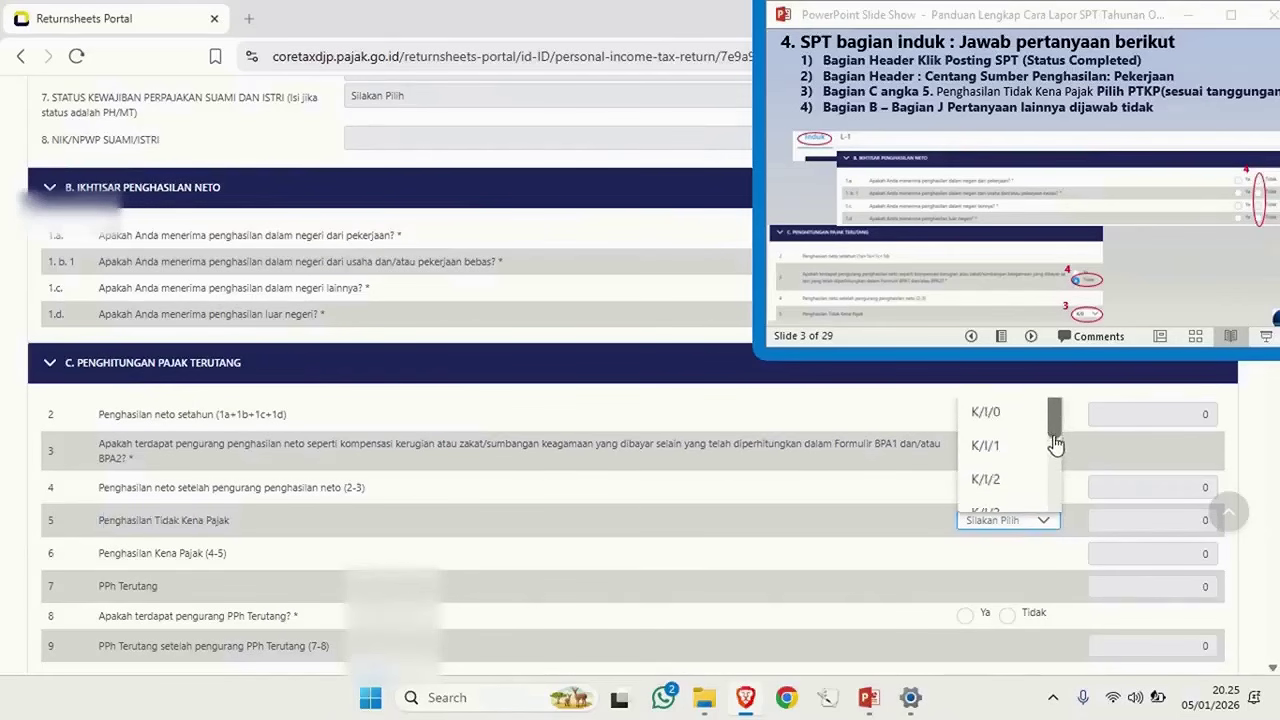
left_click_drag(1056, 445, 1048, 477)
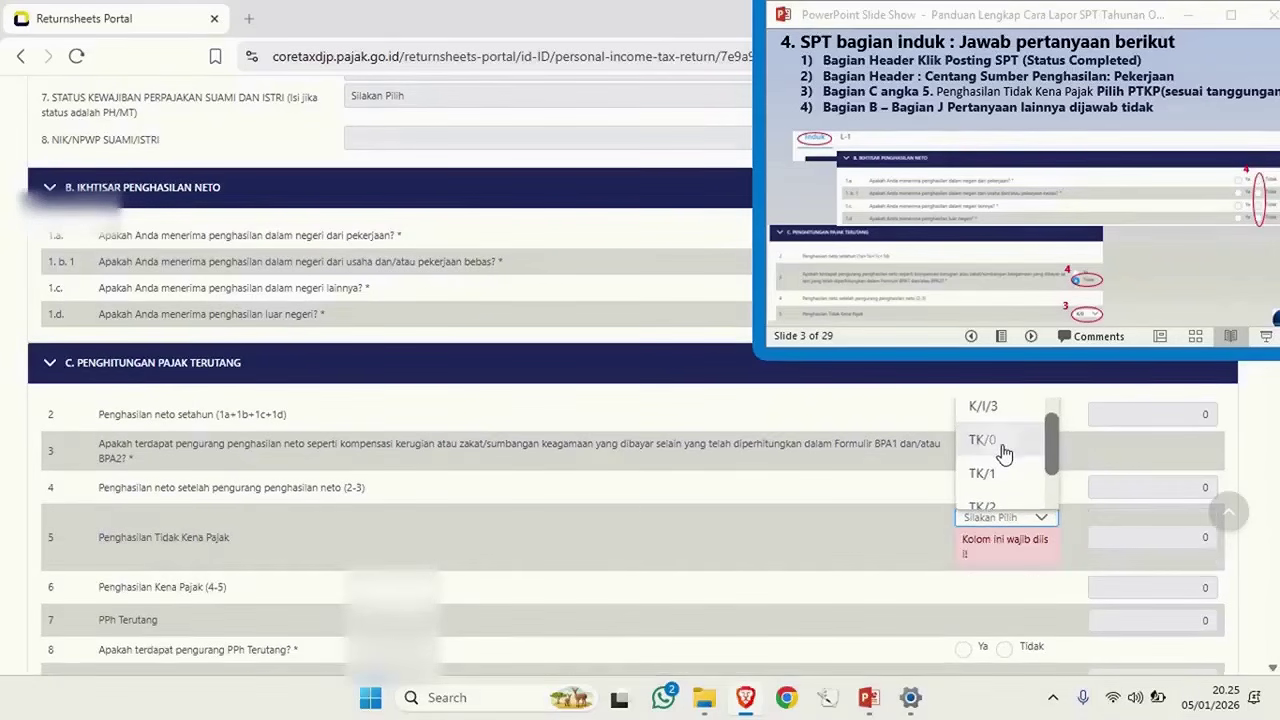
left_click(1000, 441)
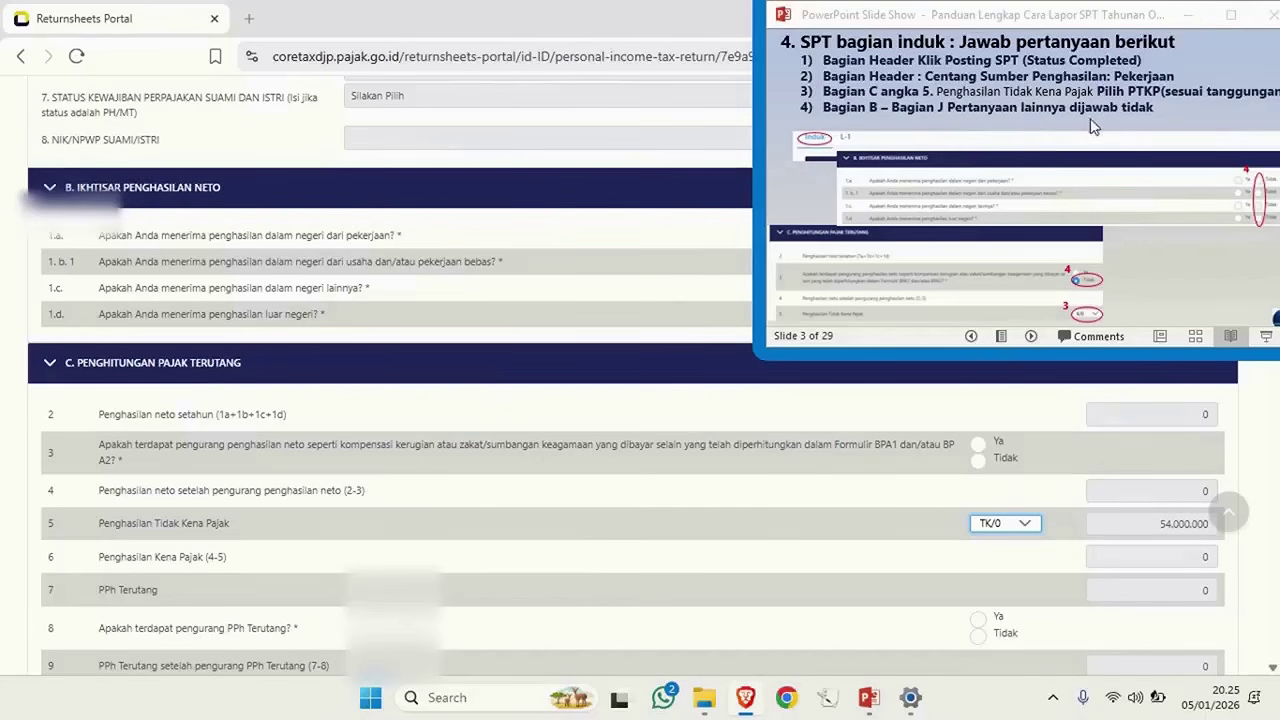
Answer Tidak to income questions 1.a, 1.b.1, 1.c and 1.d in section B, Ikhtisar Penghasilan Neto.
scroll(1007, 467, "up", 2)
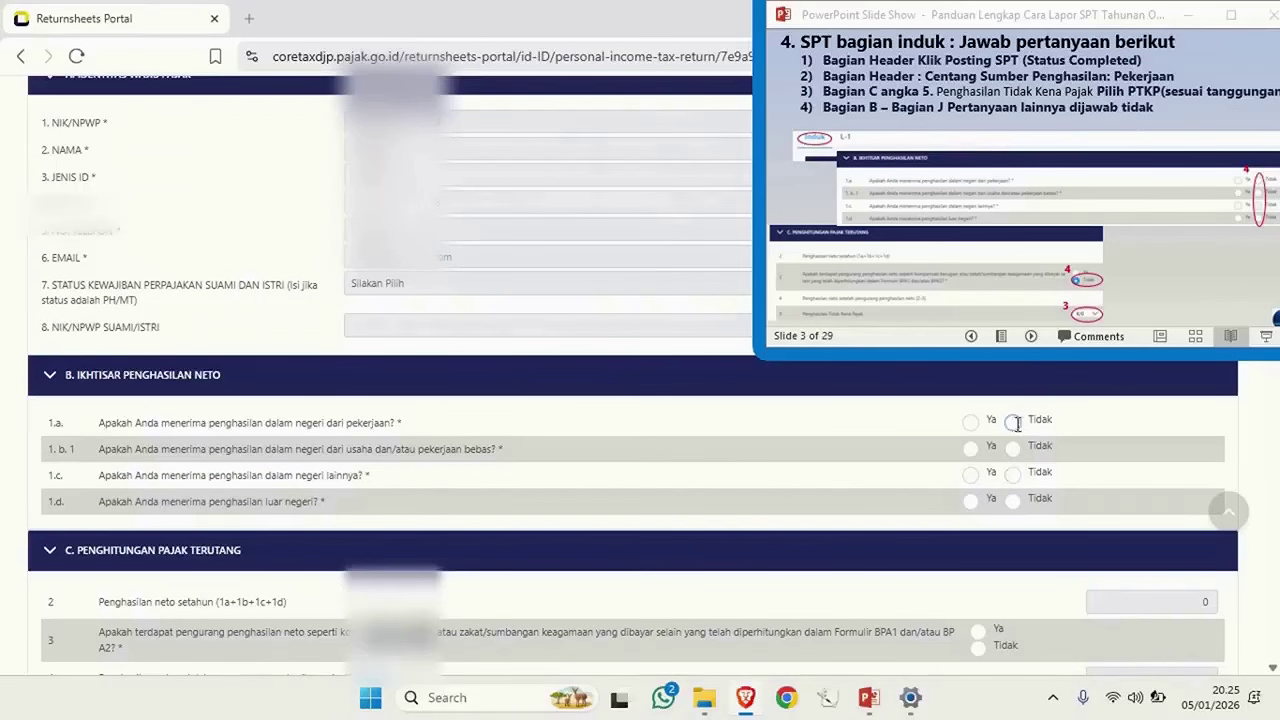
left_click(1014, 421)
left_click(711, 463)
left_click(711, 492)
left_click(711, 528)
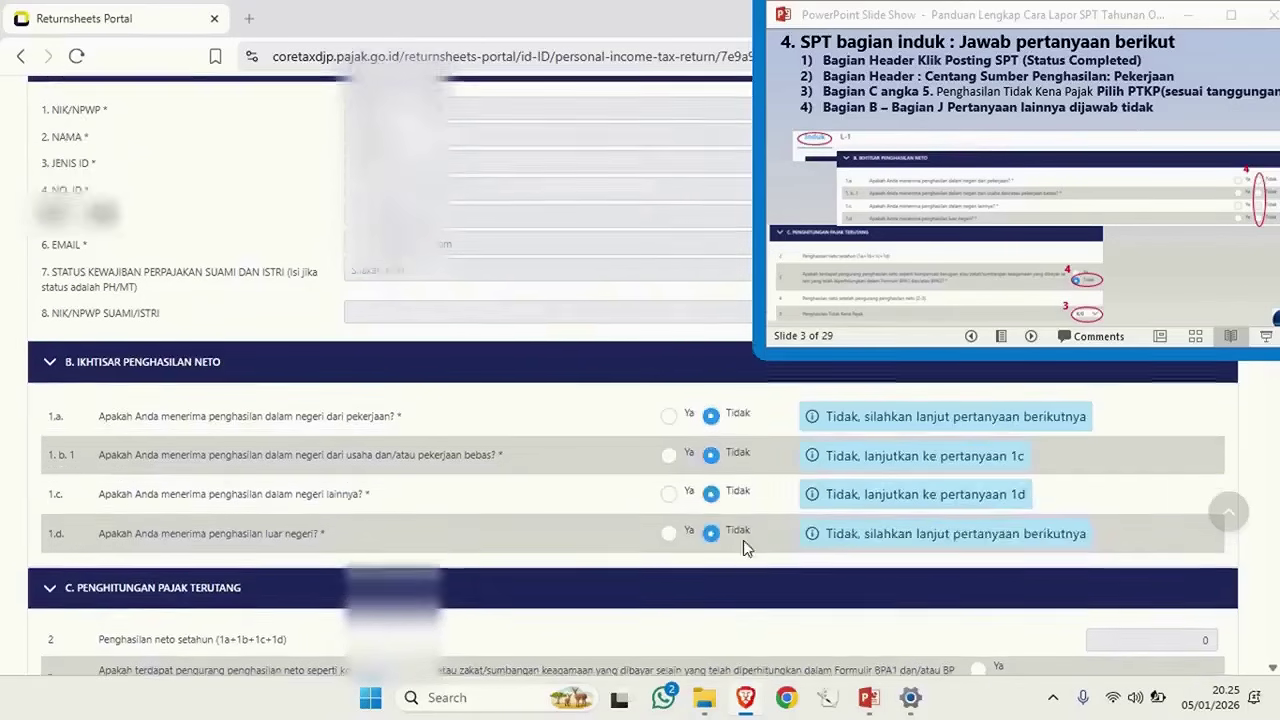
Answer Tidak to the remaining questions in sections C through I, including 3, 14d and 14g.
scroll(760, 535, "down", 3)
left_click(978, 418)
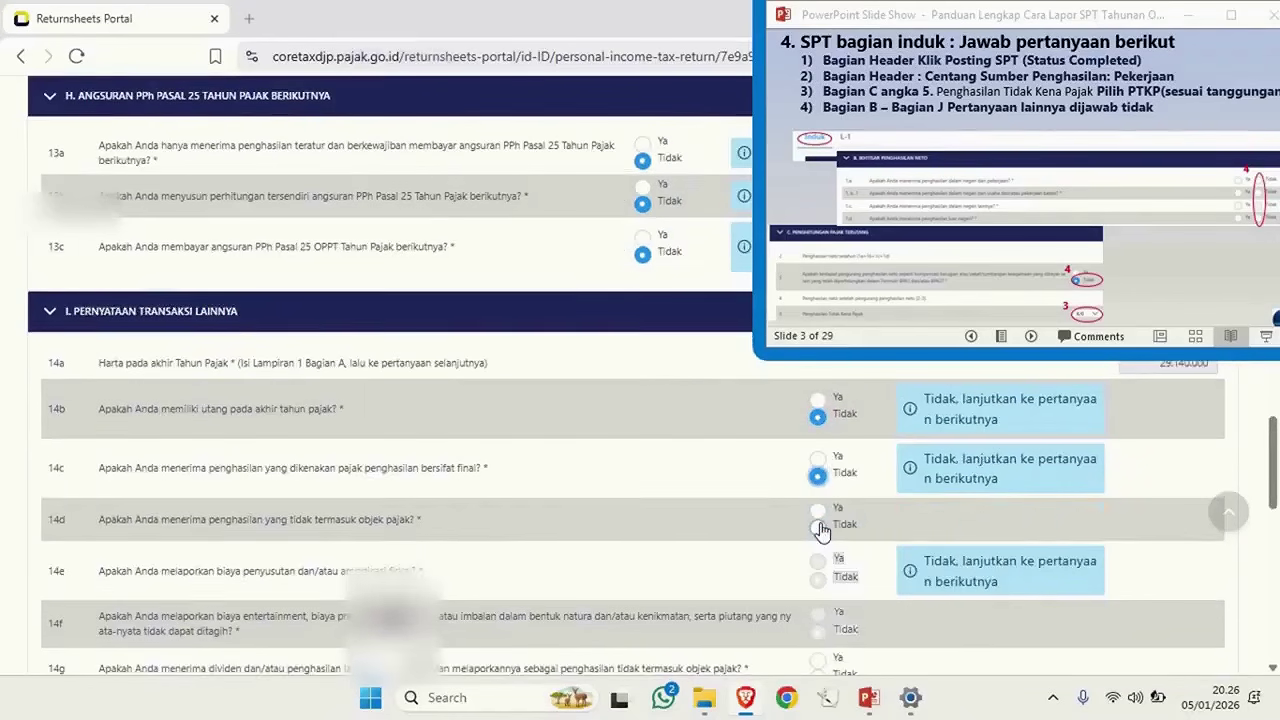
left_click(826, 562)
scroll(853, 570, "down", 2)
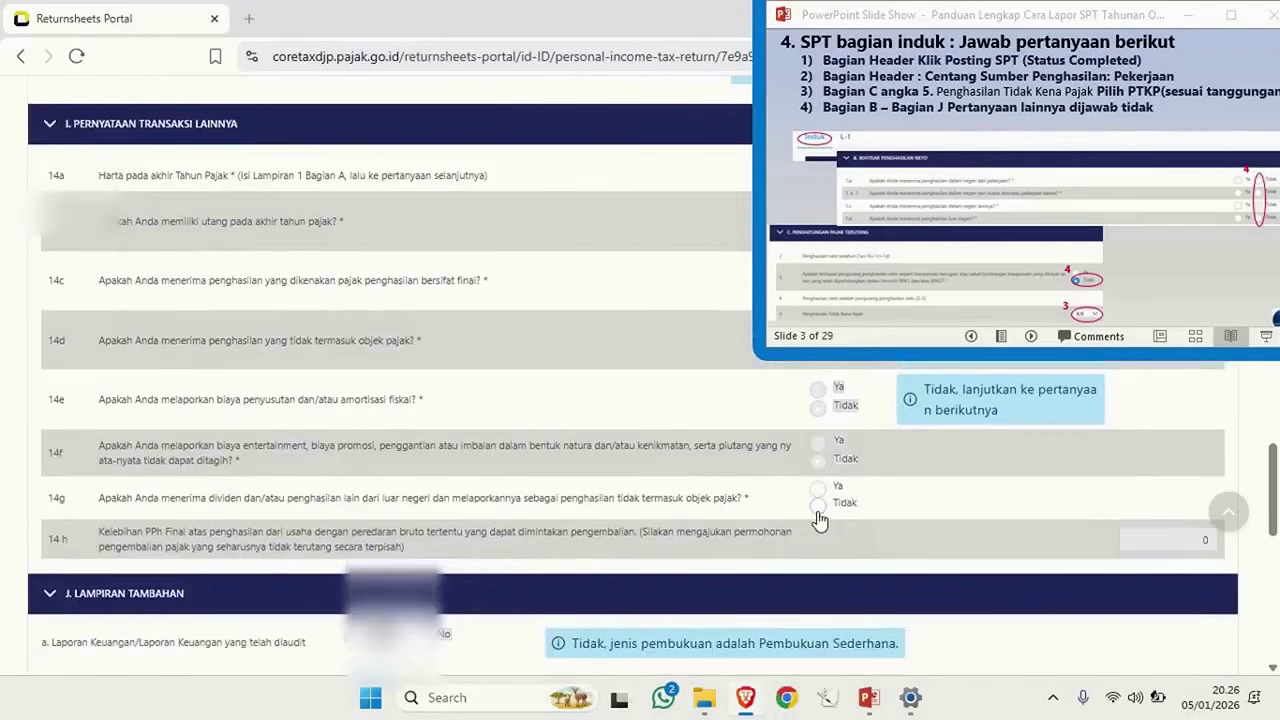
left_click(818, 504)
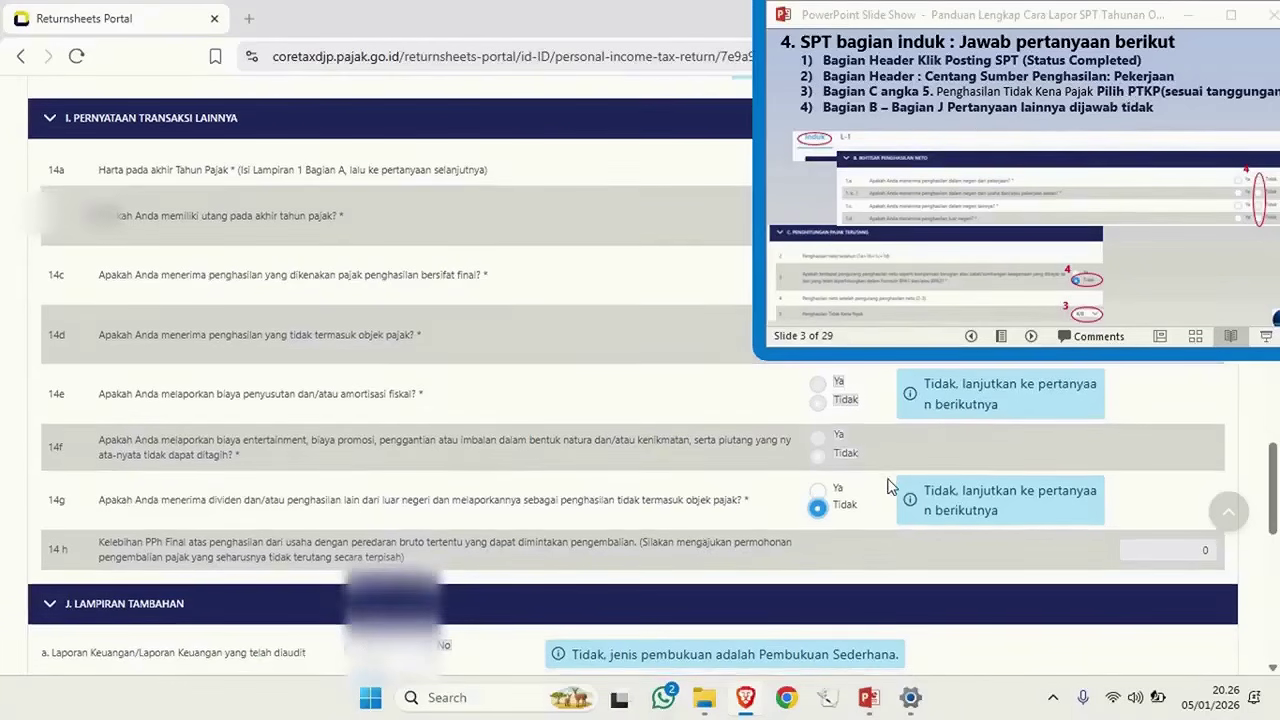
Answer No for Surat kuasa khusus in section J, Lampiran Tambahan.
scroll(840, 470, "down", 1)
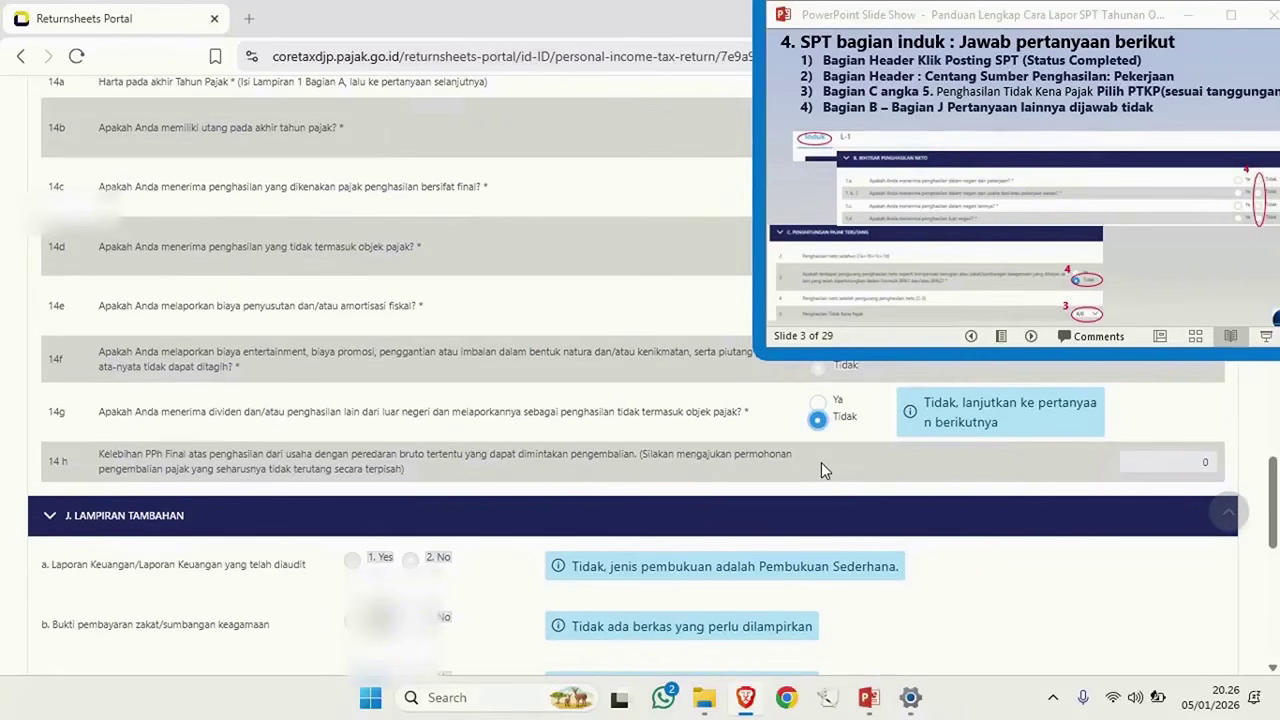
scroll(821, 466, "down", 2)
left_click(408, 563)
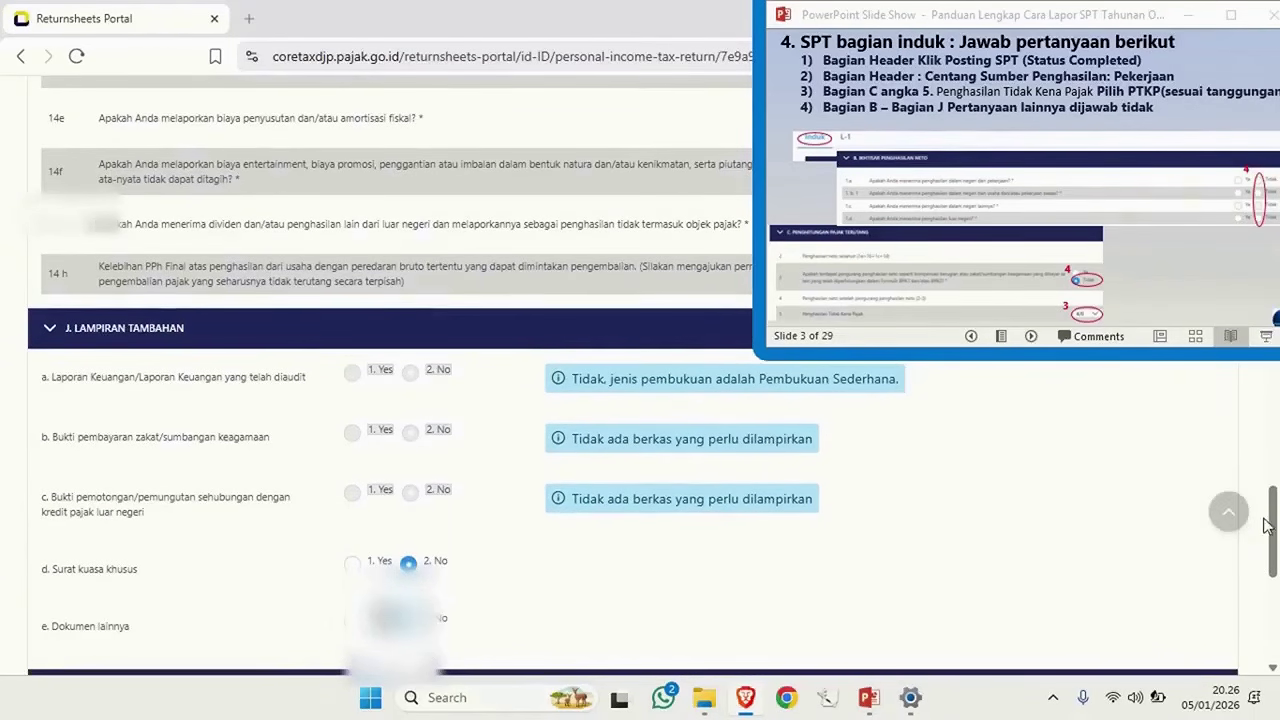
Open attachment L-1 at the Kas dan Setara Kas table and advance the guide slides to step 5.
left_click_drag(1272, 525, 1279, 126)
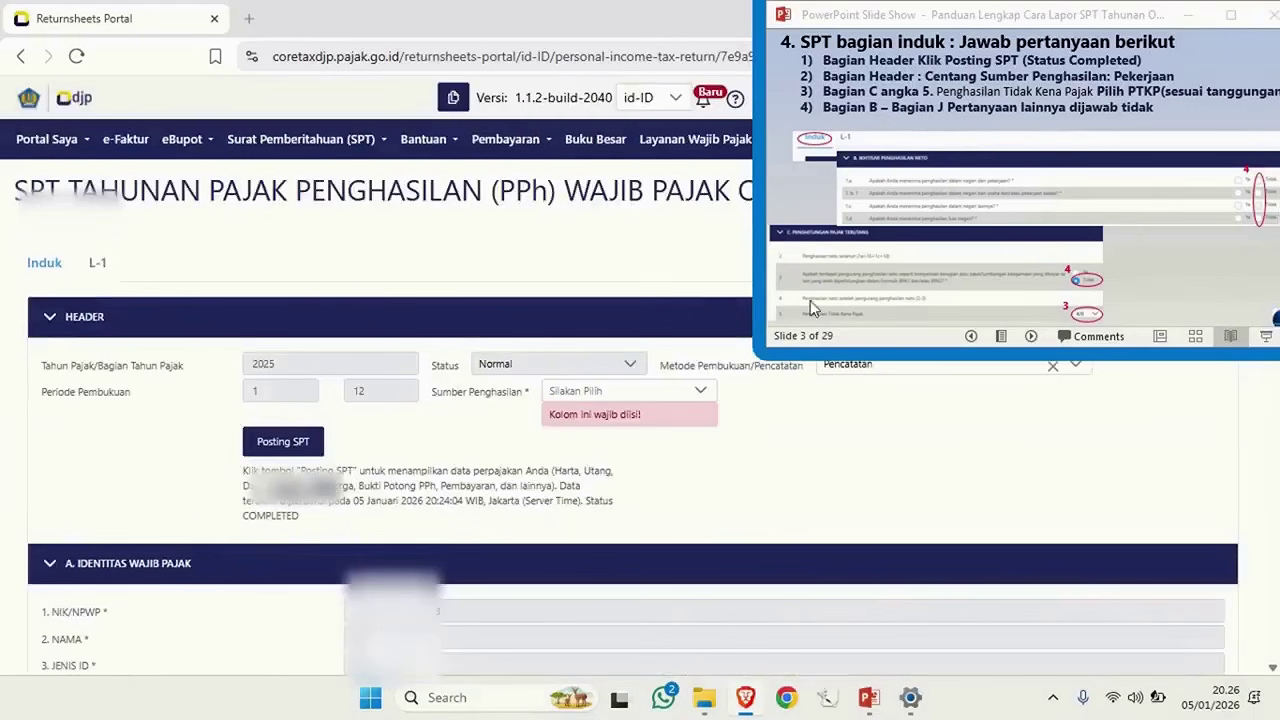
left_click(97, 266)
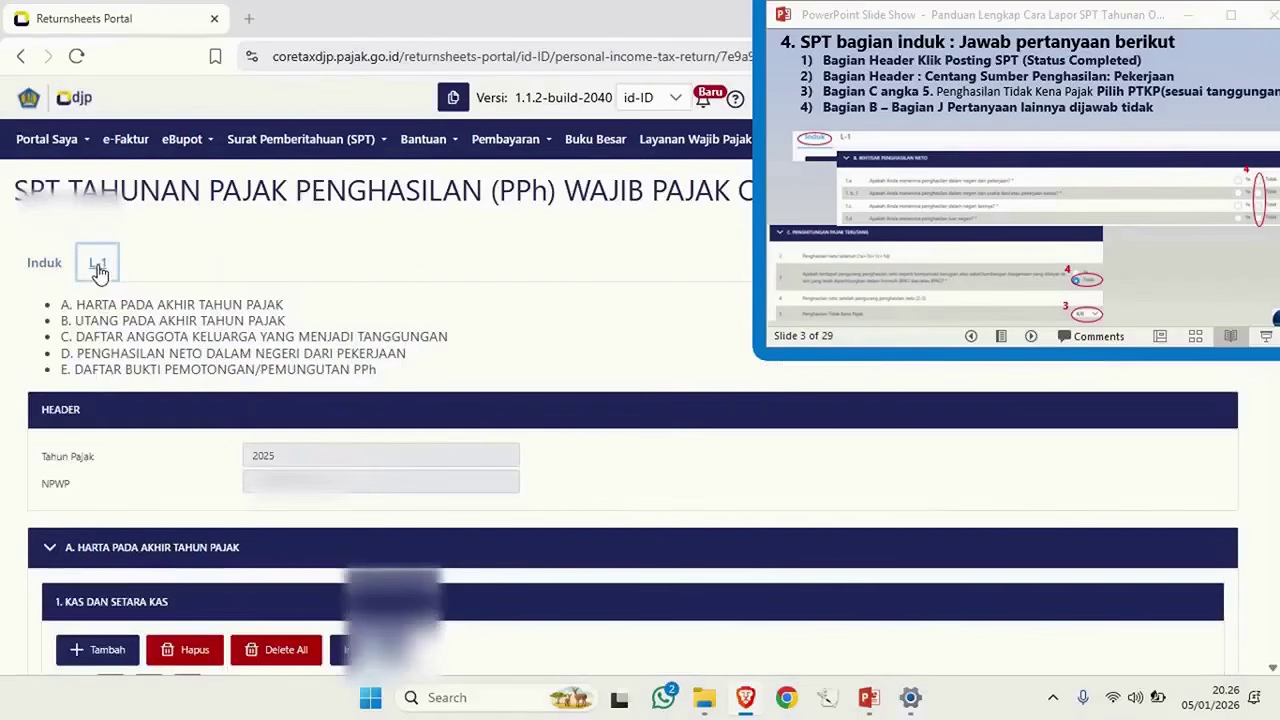
left_click(866, 157)
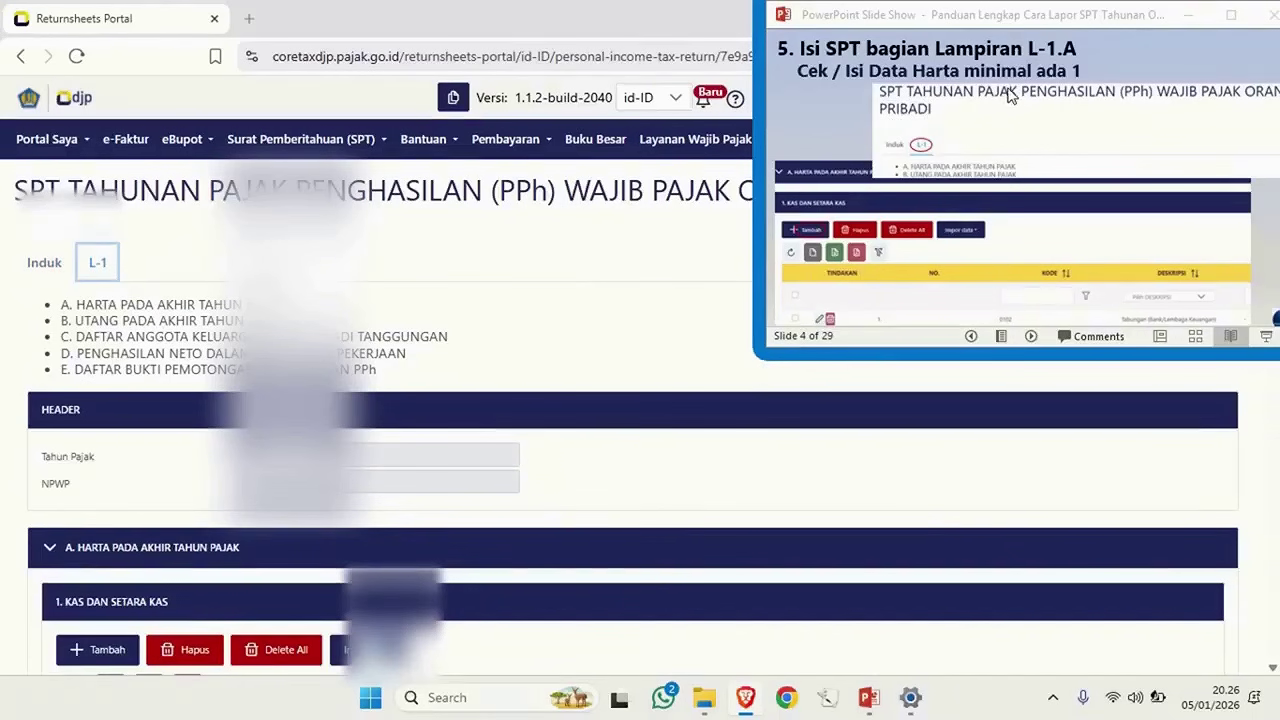
scroll(595, 360, "down", 1)
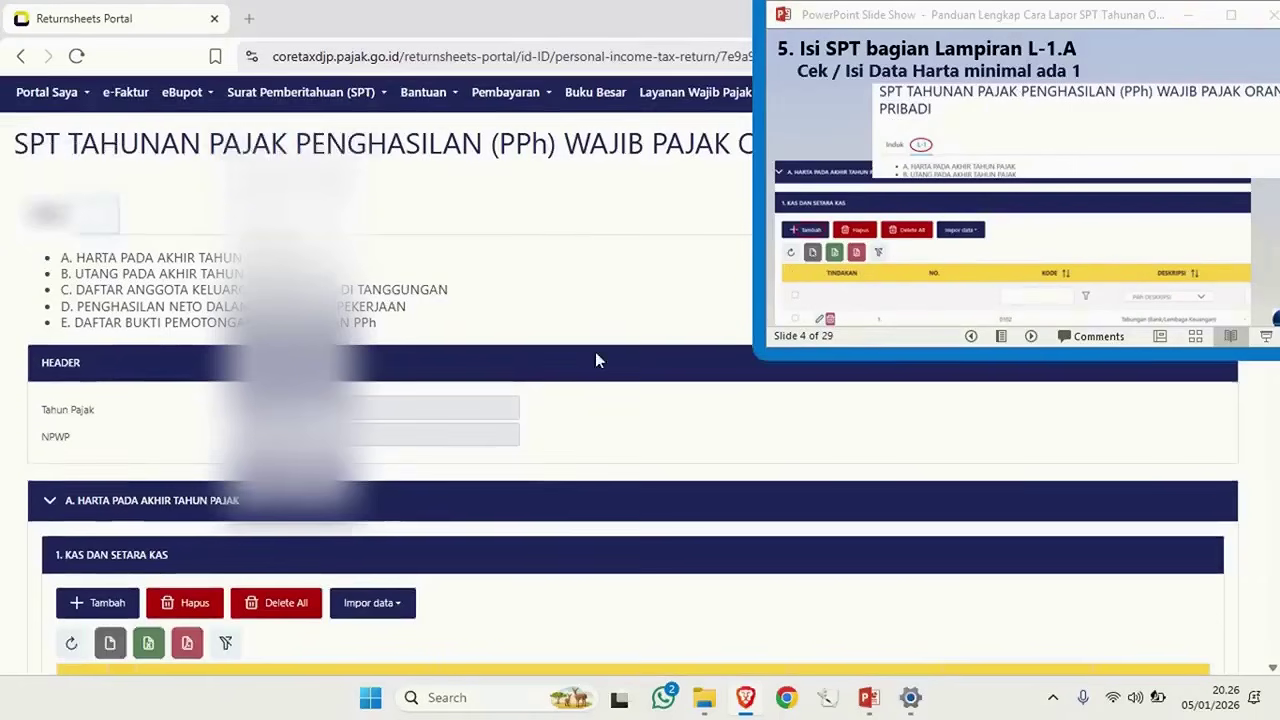
scroll(597, 360, "down", 1)
scroll(597, 360, "down", 2)
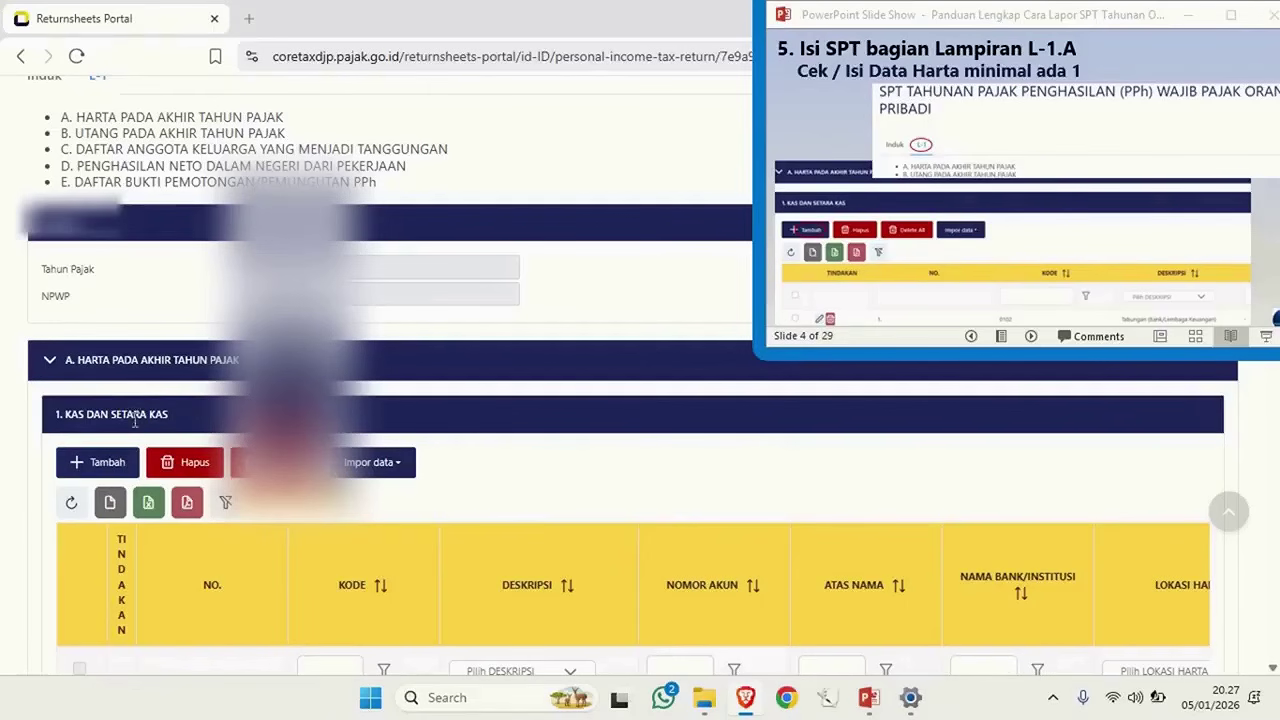
Add a Kas dan Setara Kas entry with description Uang Tunai/Bank Note/Koin, Nomor Akun "-" and Atas Nama Sendiri.
left_click(88, 465)
left_click(603, 260)
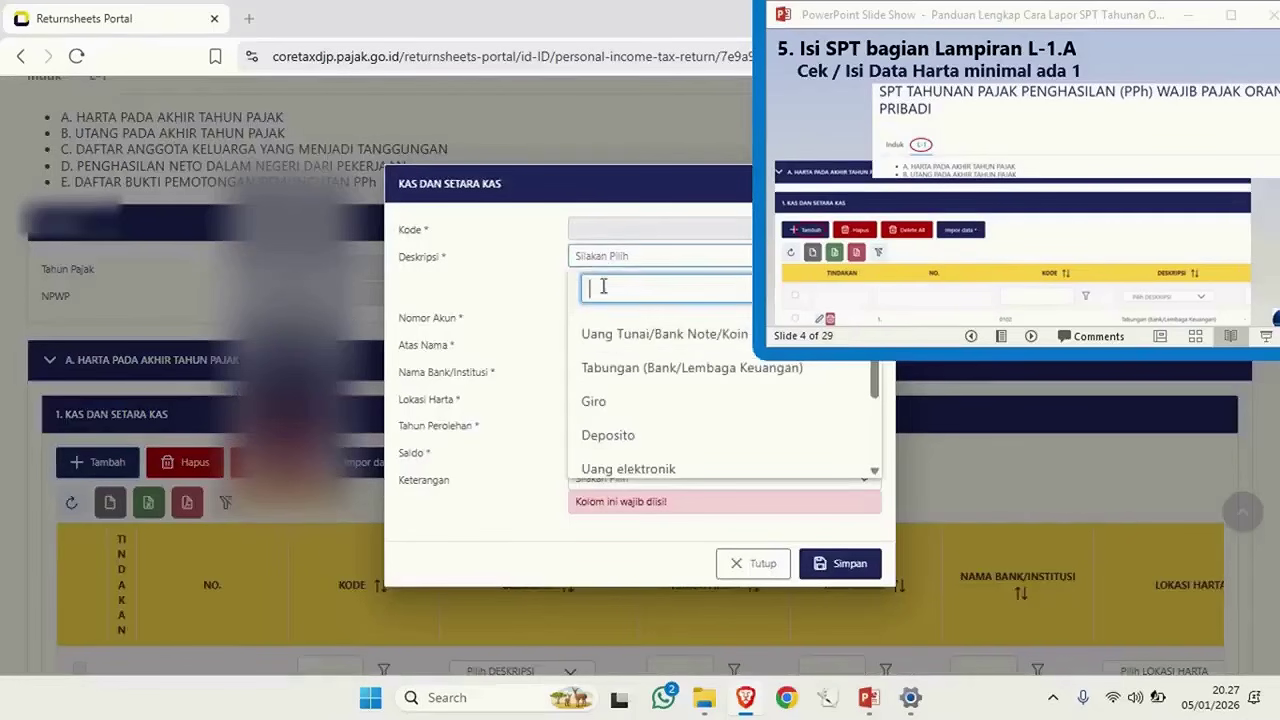
left_click(620, 336)
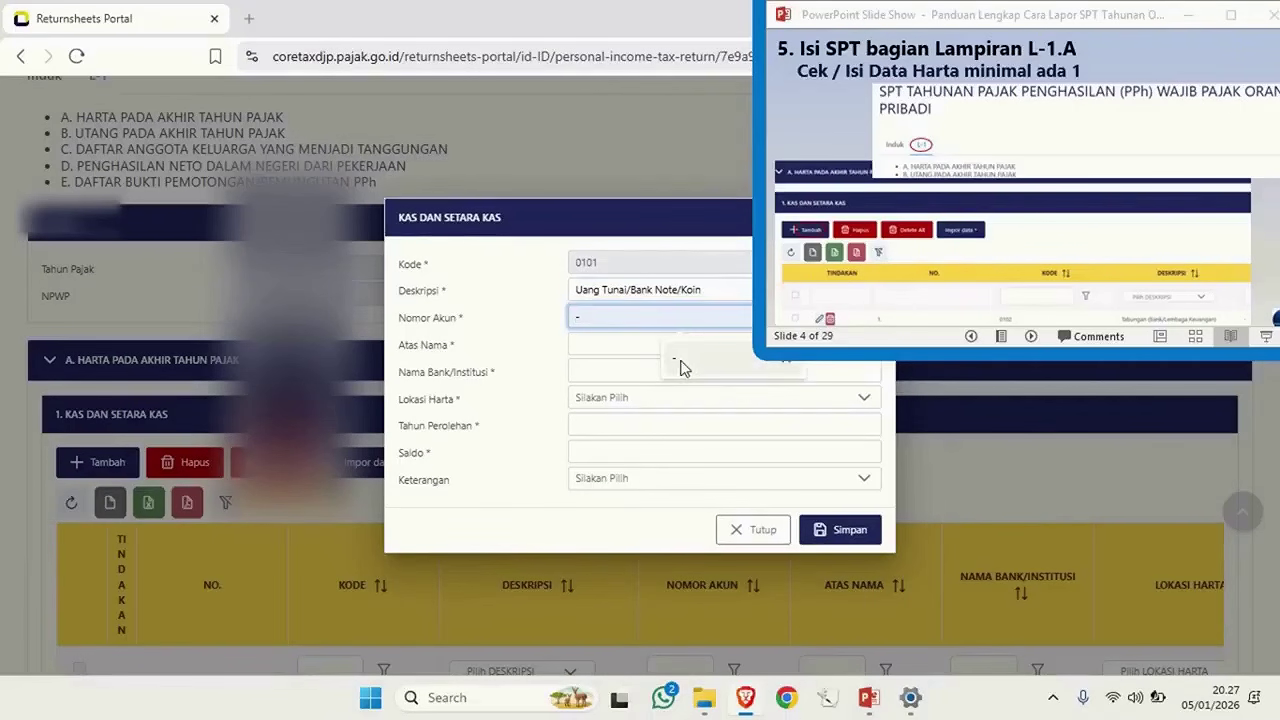
left_click(681, 361)
left_click(624, 344)
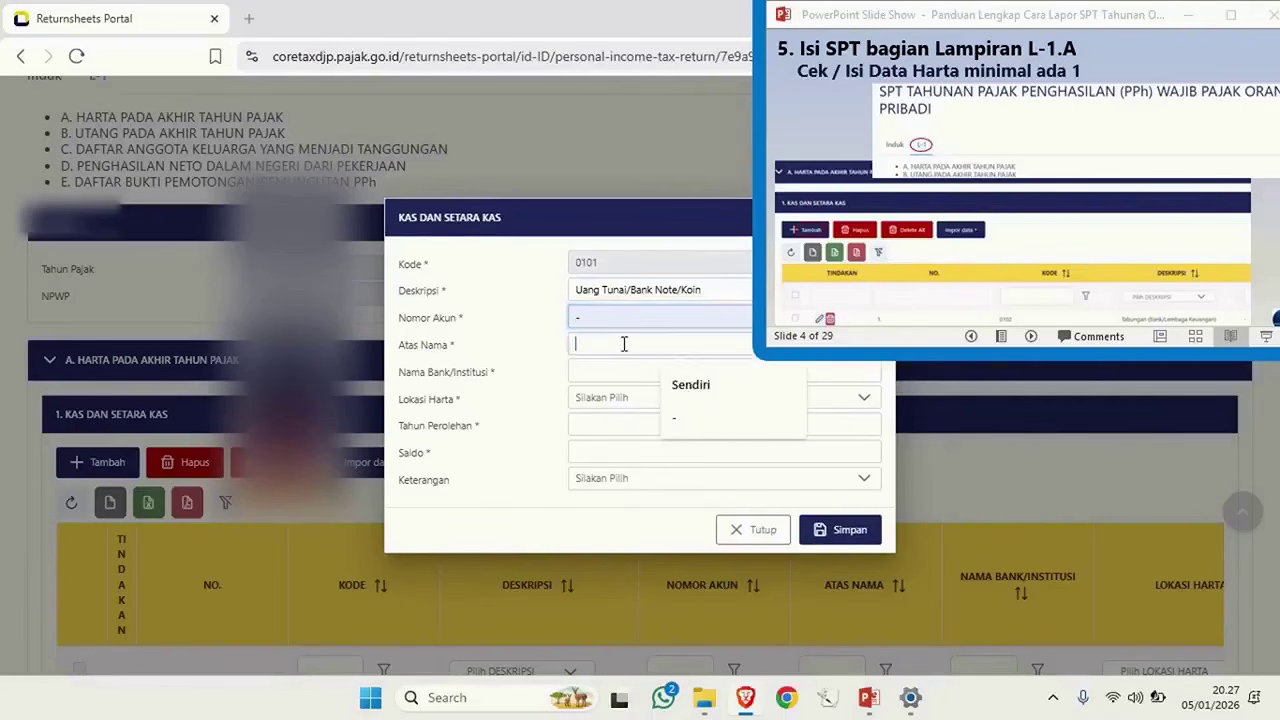
left_click(692, 388)
Complete the entry with Nama Bank/Institusi "-", Lokasi Harta Indonesia, Tahun Perolehan 2025 and Saldo 100.000, and save it.
left_click(613, 370)
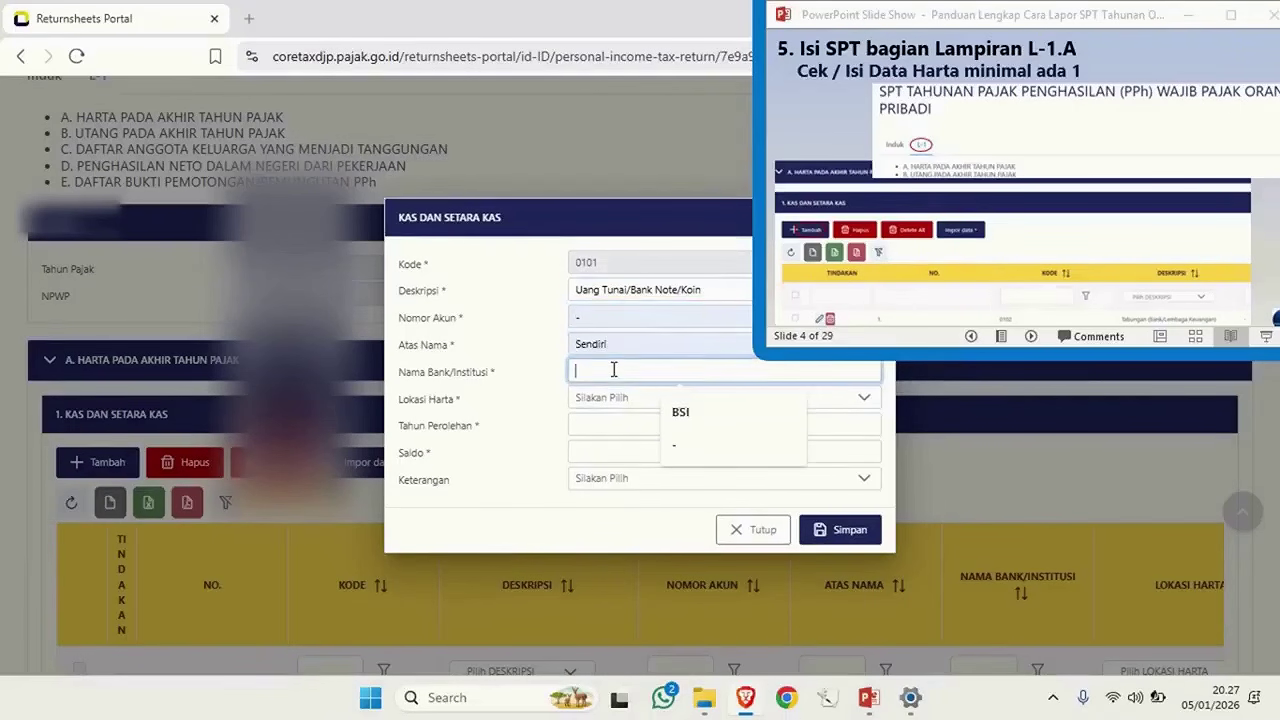
left_click(690, 451)
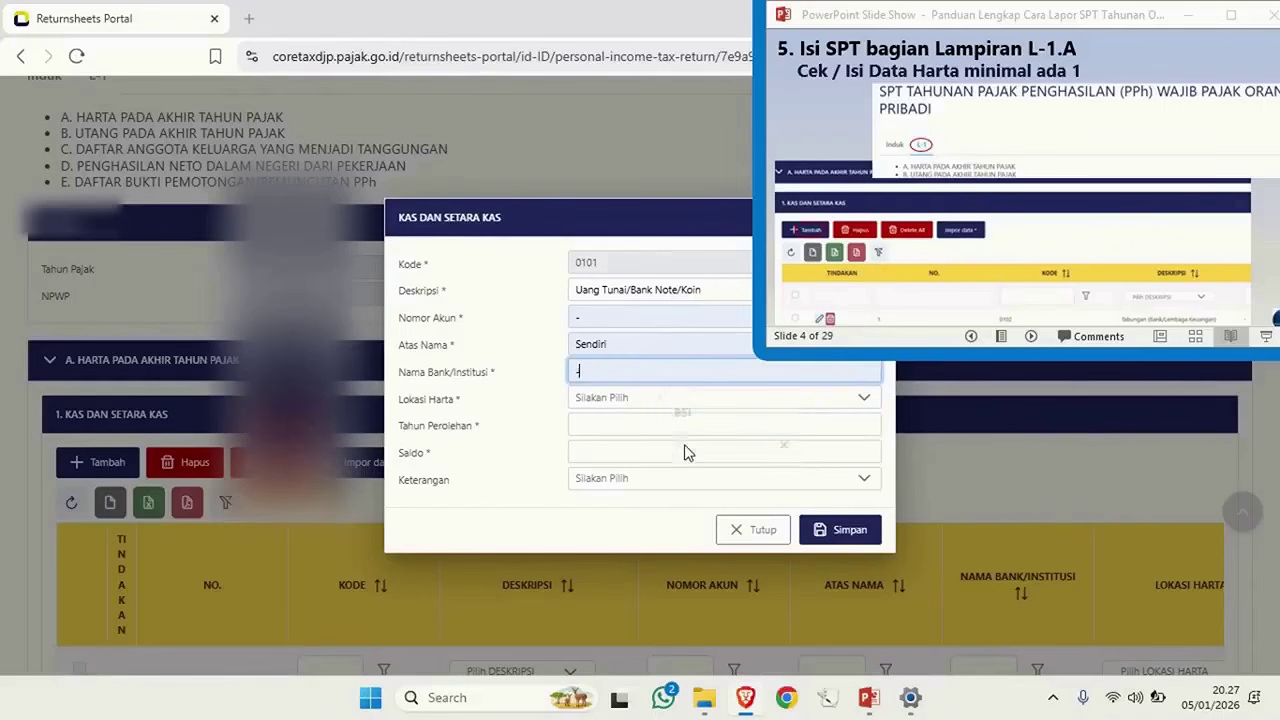
left_click(628, 398)
type("in")
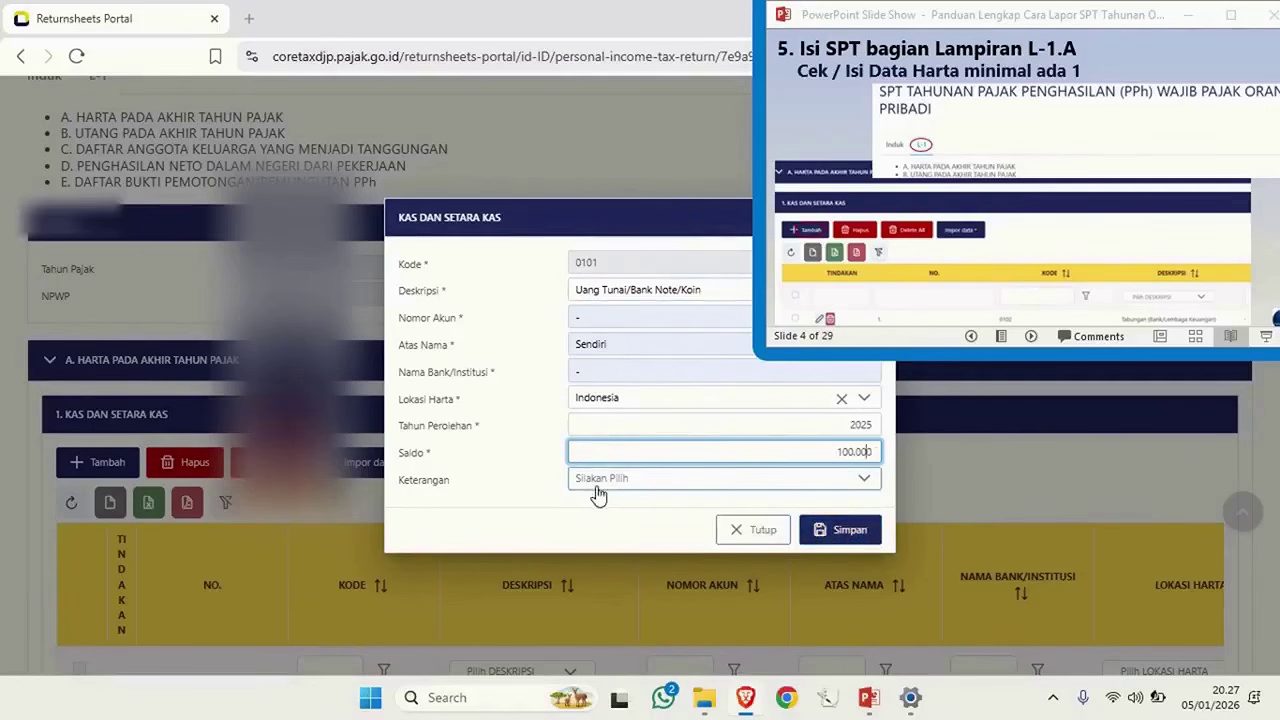
left_click(850, 531)
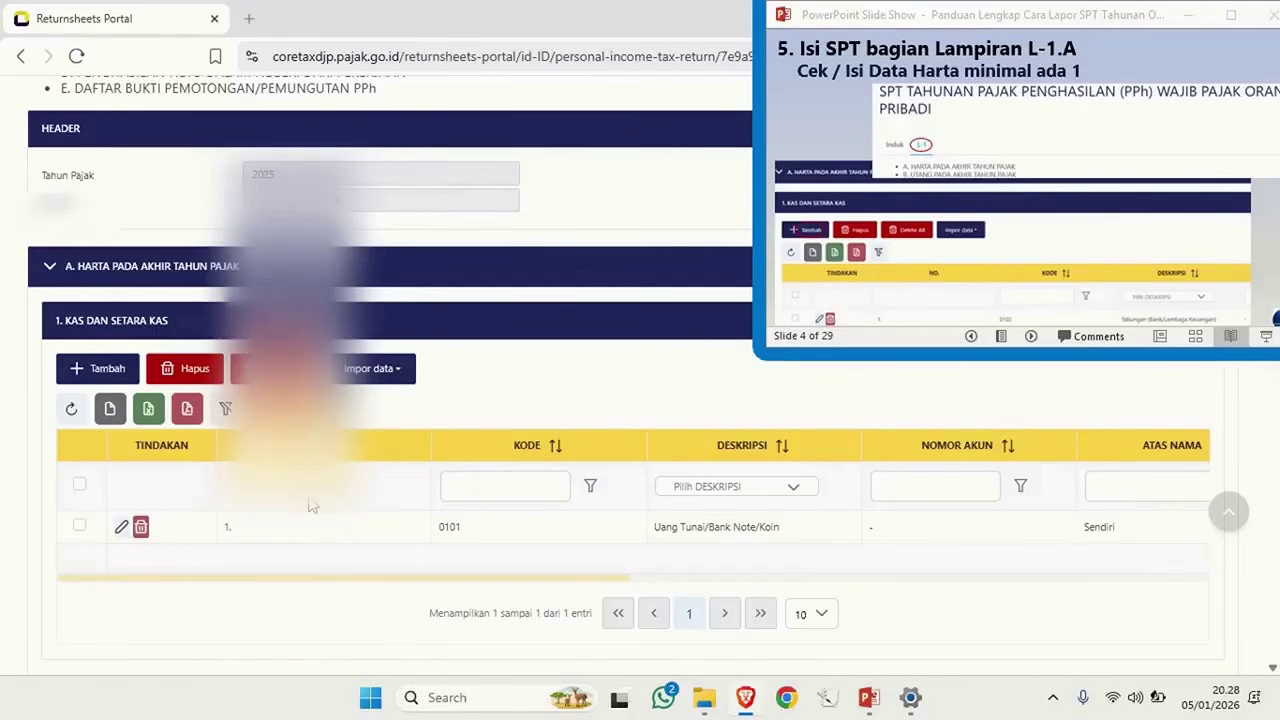
Reopen the Uang Tunai/Bank Note/Koin entry in Kas dan Setara Kas to review its details, and close it without changes.
scroll(310, 502, "up", 1)
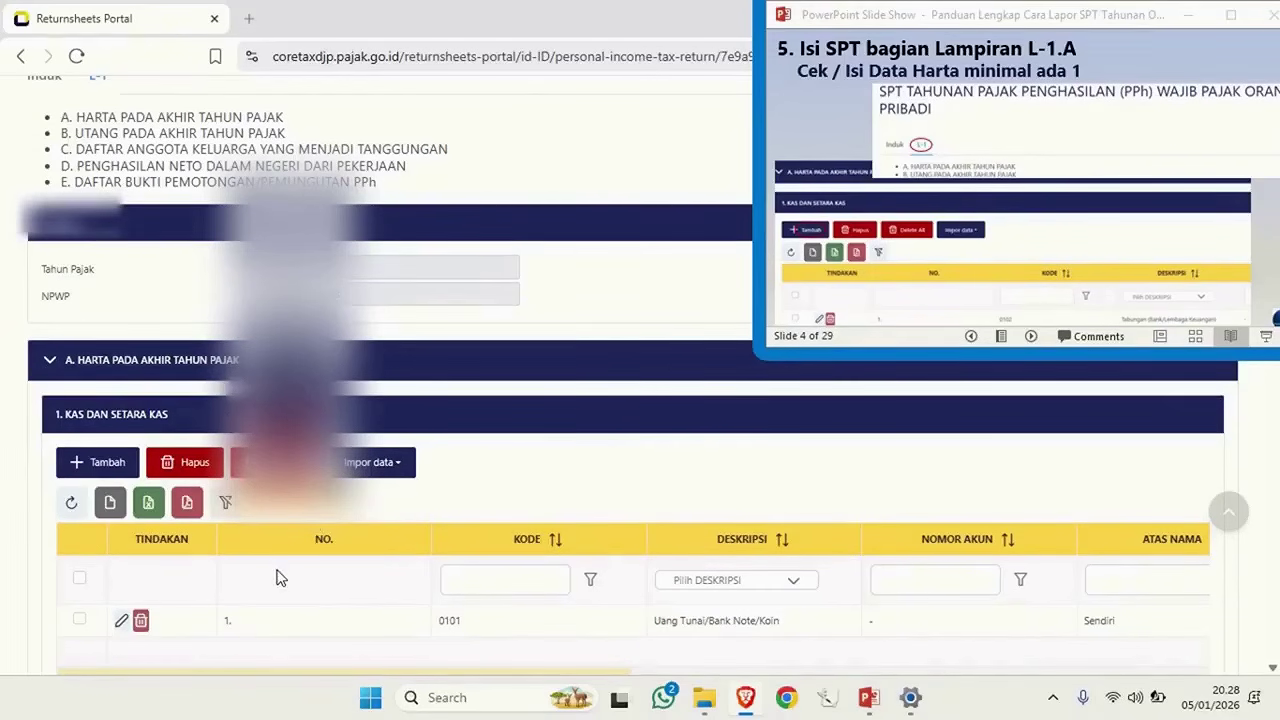
scroll(280, 575, "down", 1)
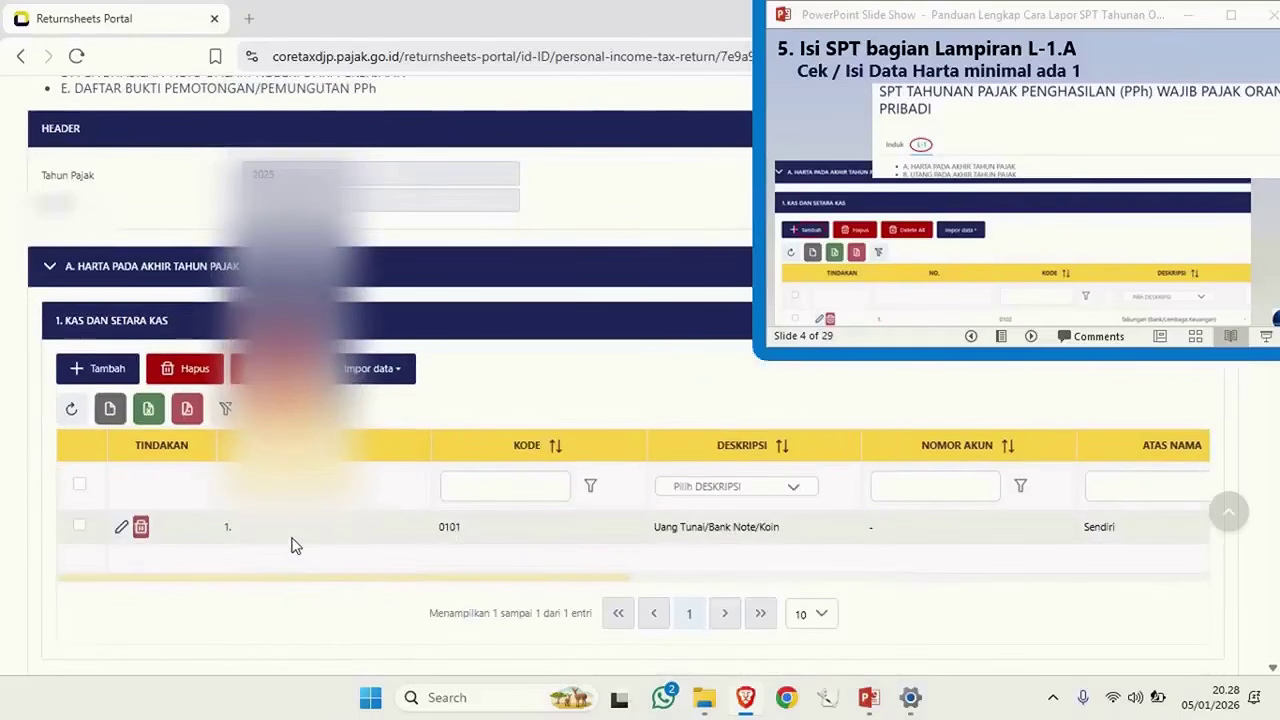
left_click(121, 530)
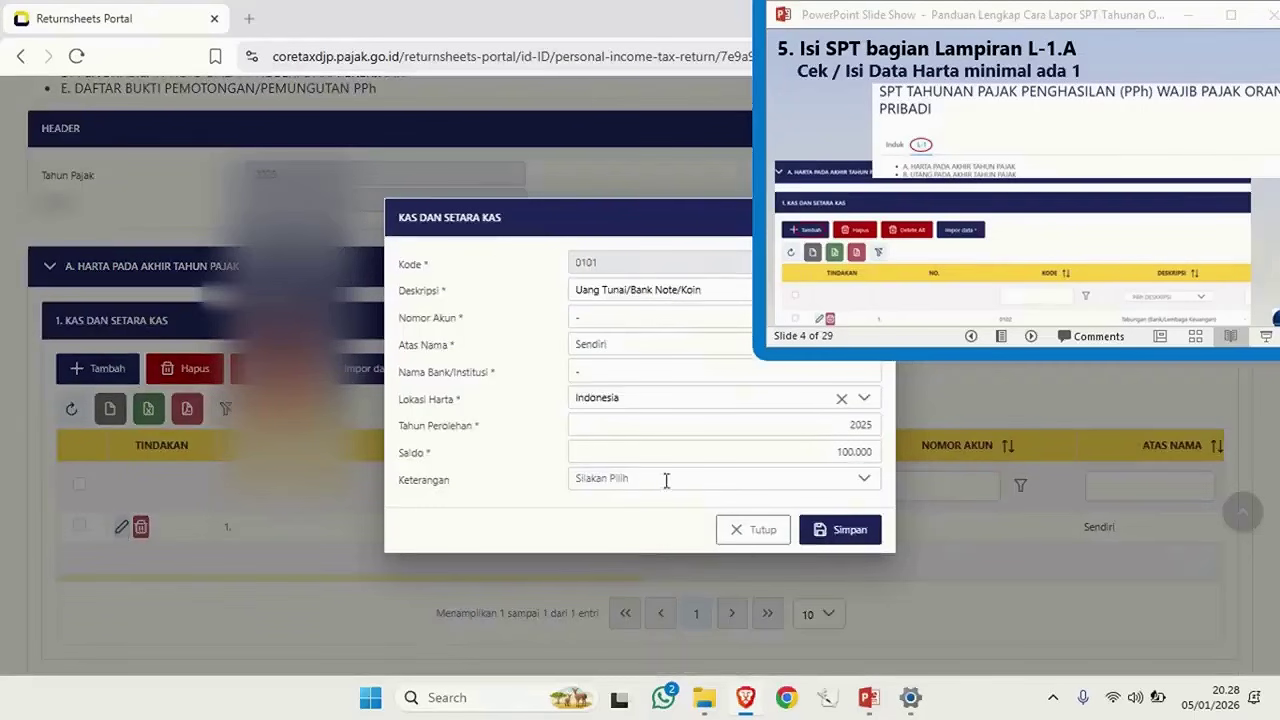
left_click(748, 531)
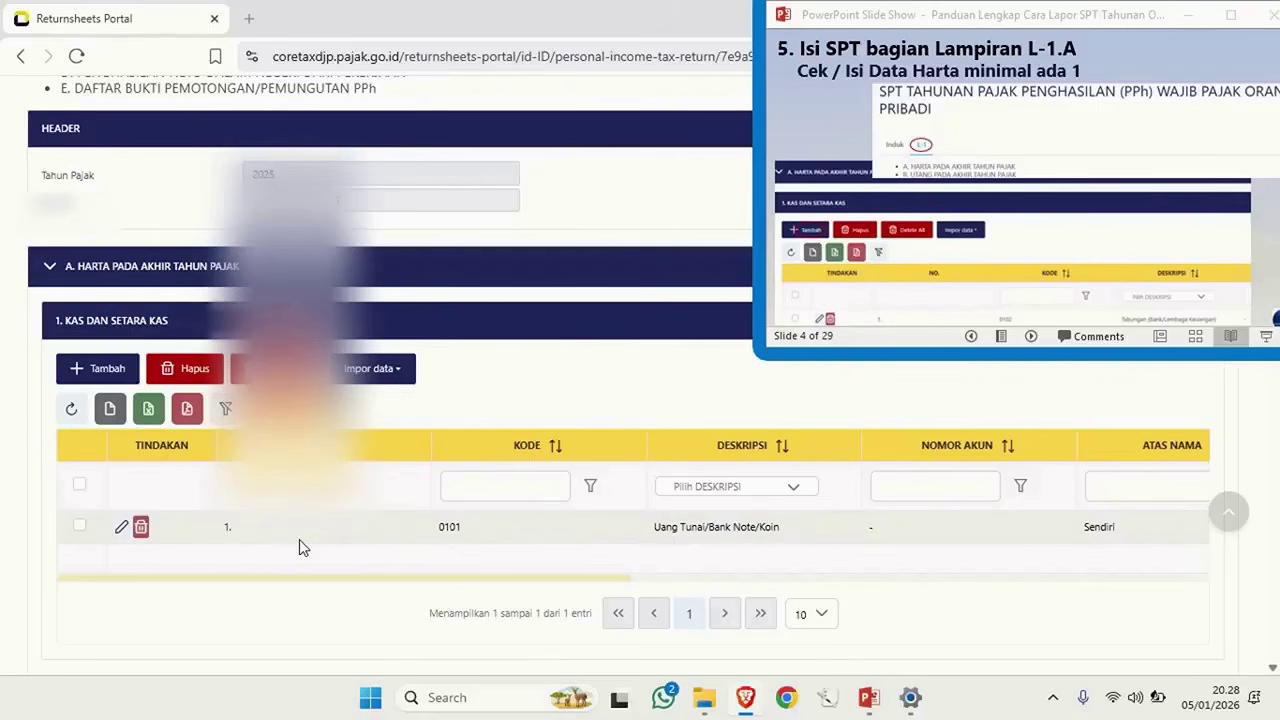
Advance the guide slides to step 6 and check PPh kurang/lebih bayar in line 11a, section E of the Induk form.
scroll(299, 539, "up", 1)
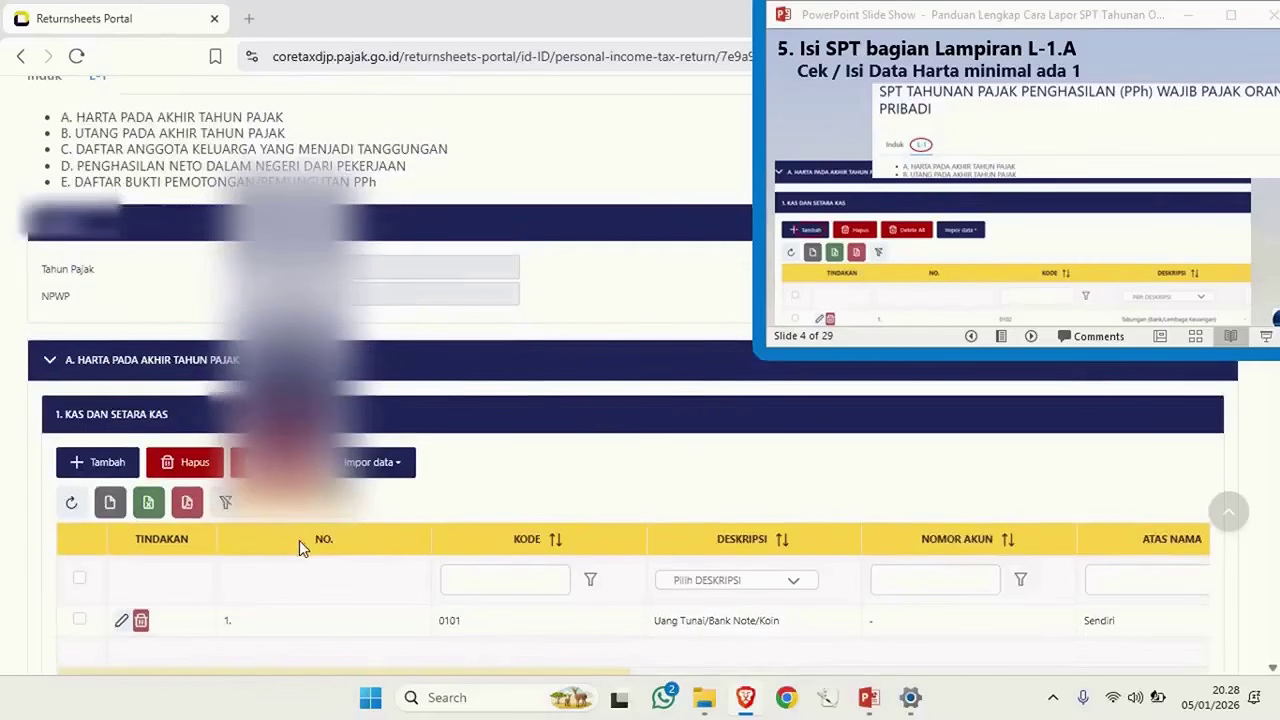
scroll(299, 540, "up", 2)
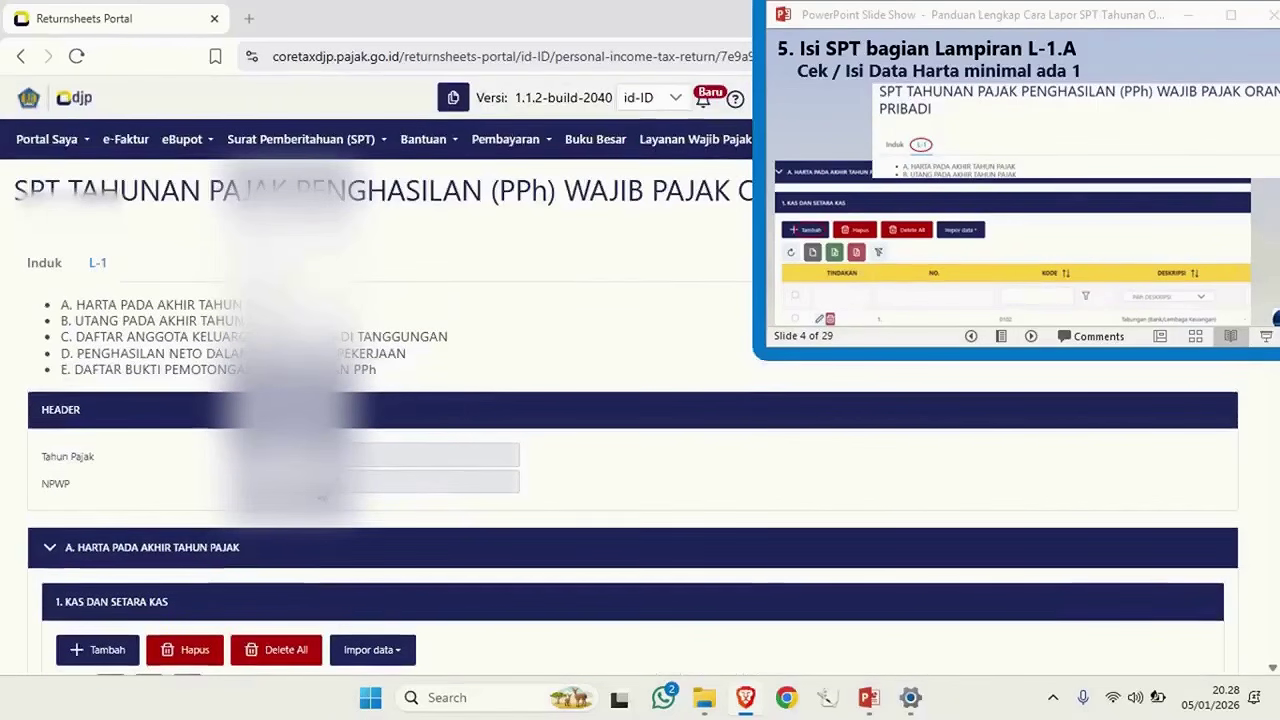
left_click(982, 175)
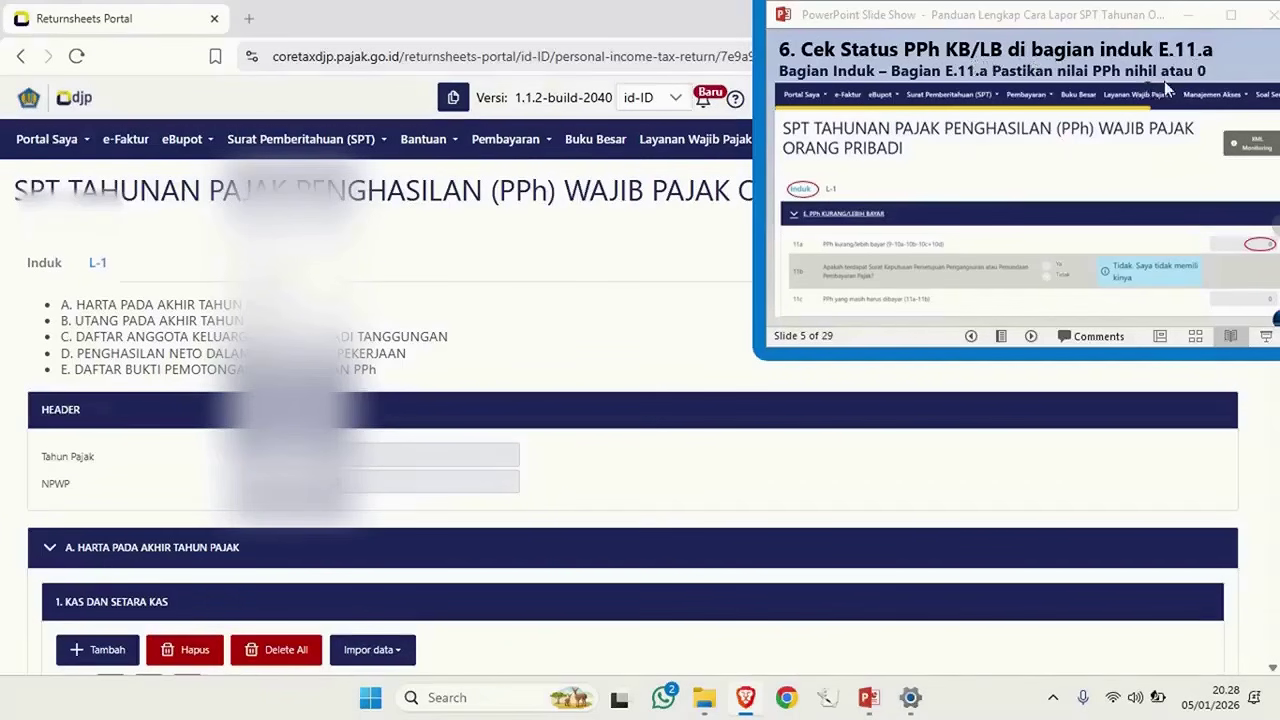
left_click(42, 266)
scroll(165, 444, "down", 15)
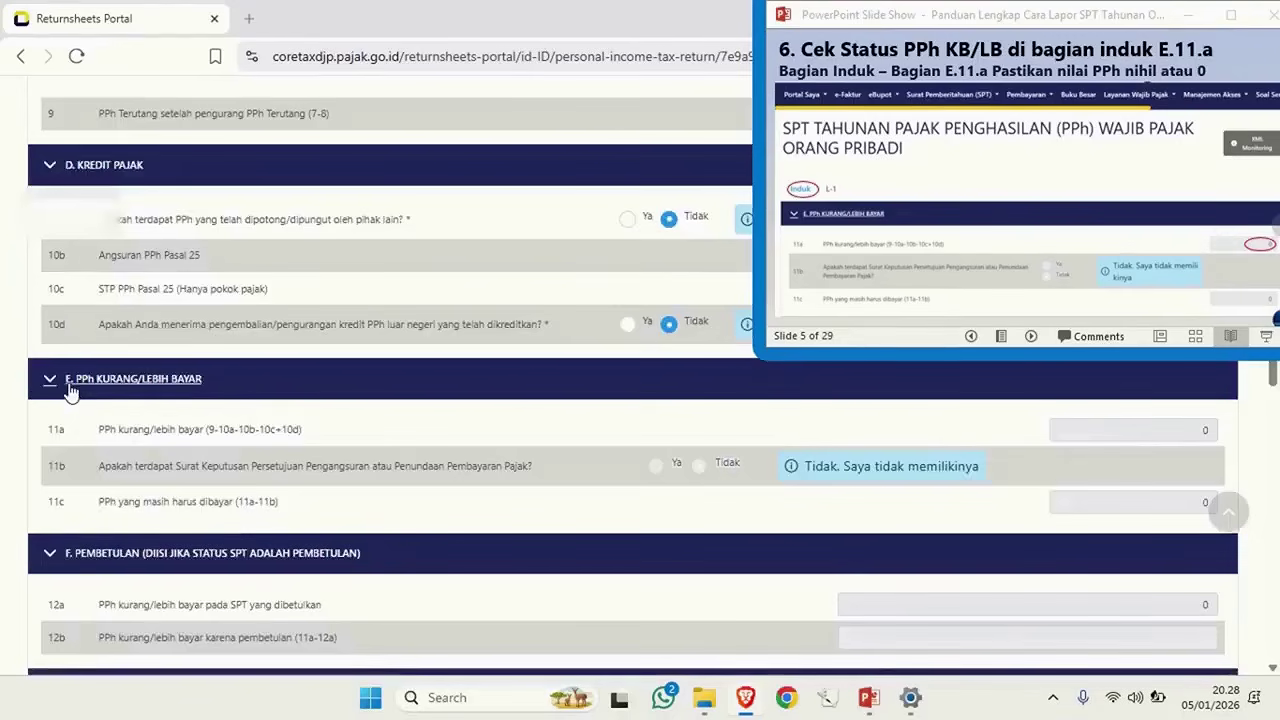
left_click_drag(97, 440, 340, 450)
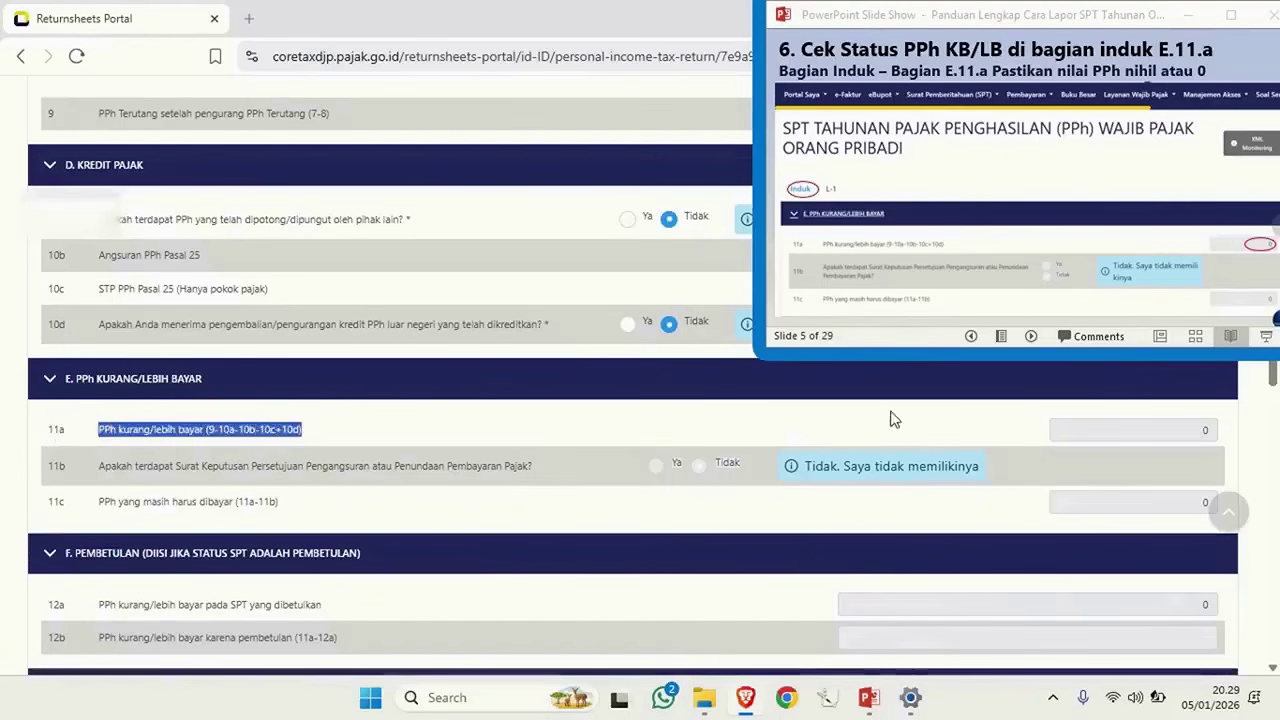
double_click(1205, 430)
Accept the declaration in section K. Pernyataan, submit the return with Bayar dan Lapor and dismiss the Pemberitahuan notice.
left_click(1103, 258)
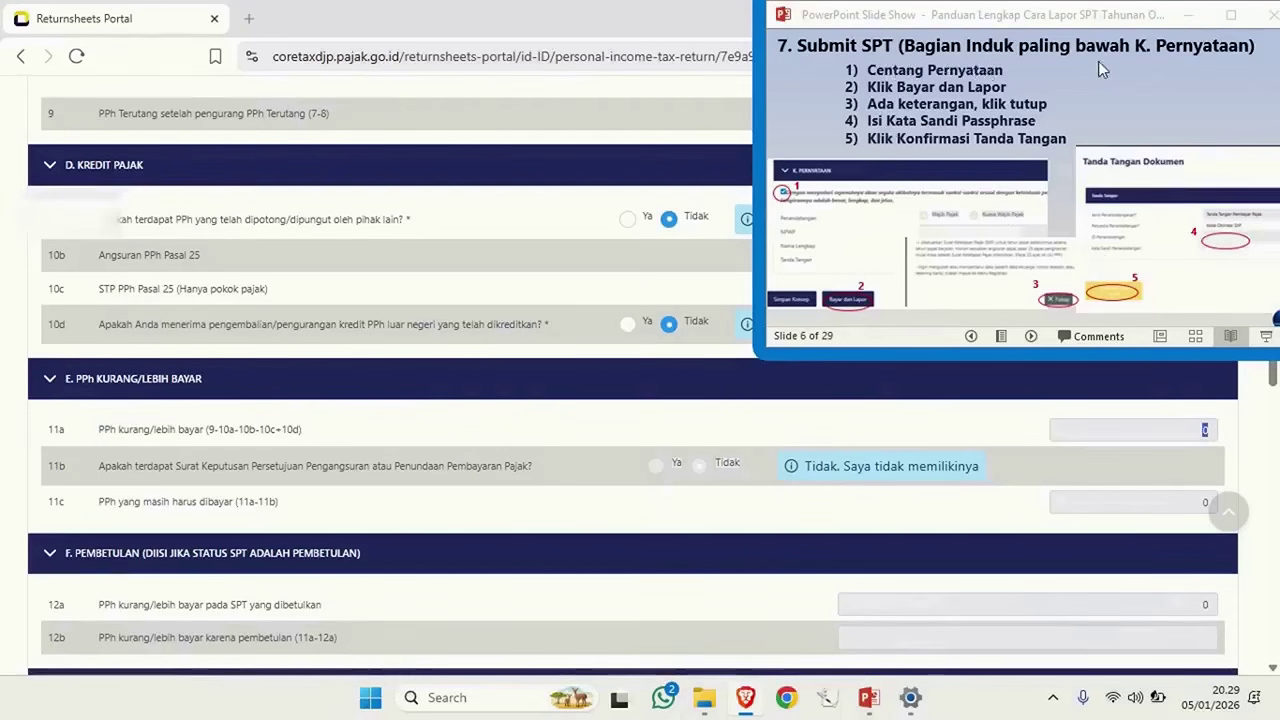
scroll(164, 425, "down", 10)
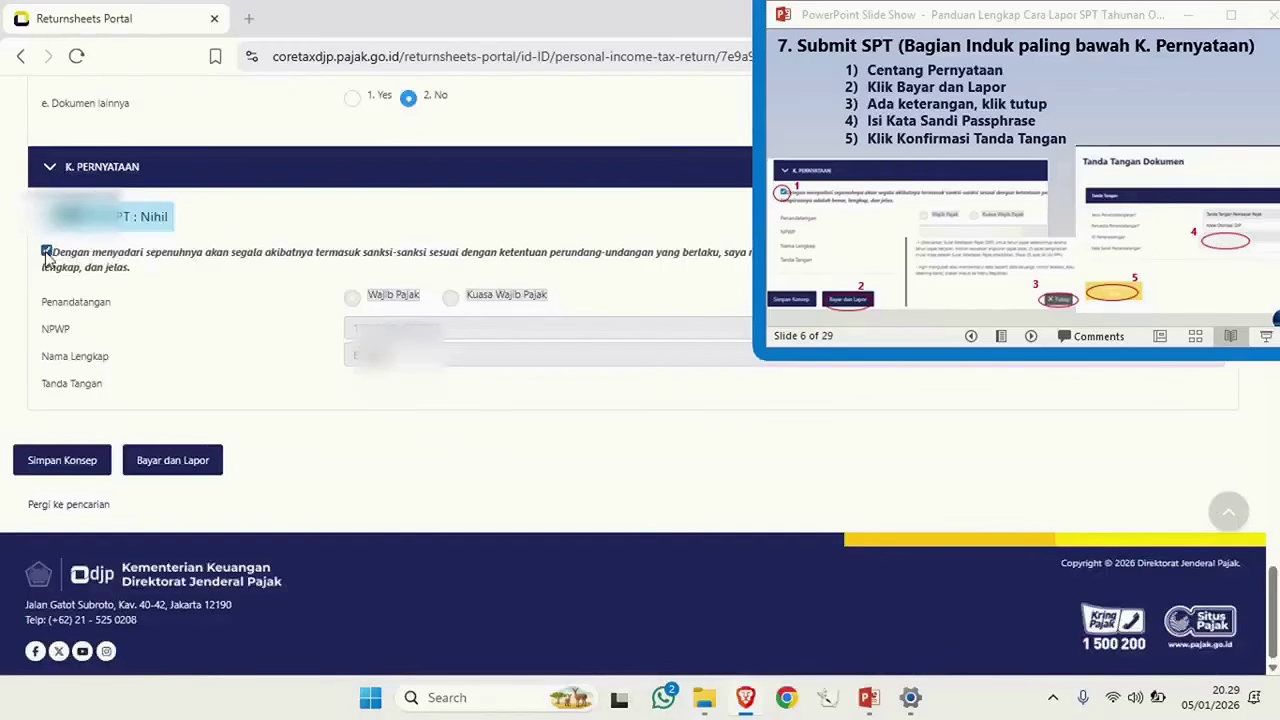
left_click(202, 464)
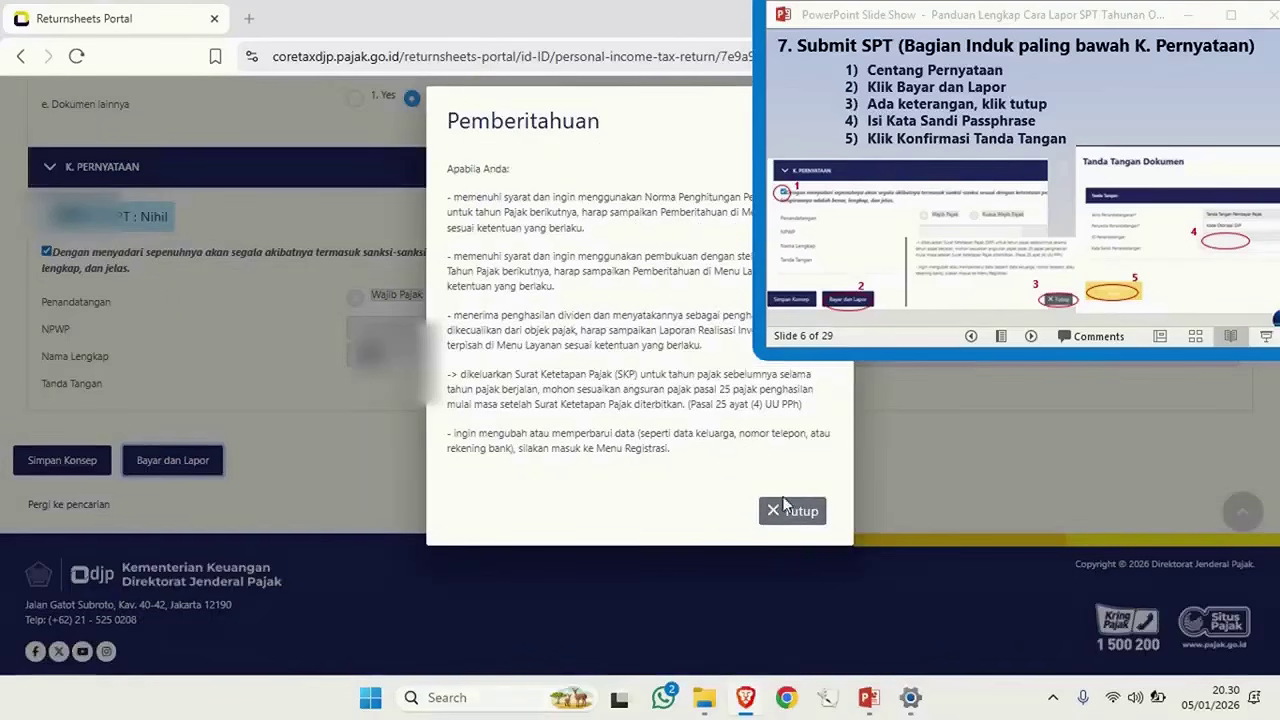
left_click(792, 512)
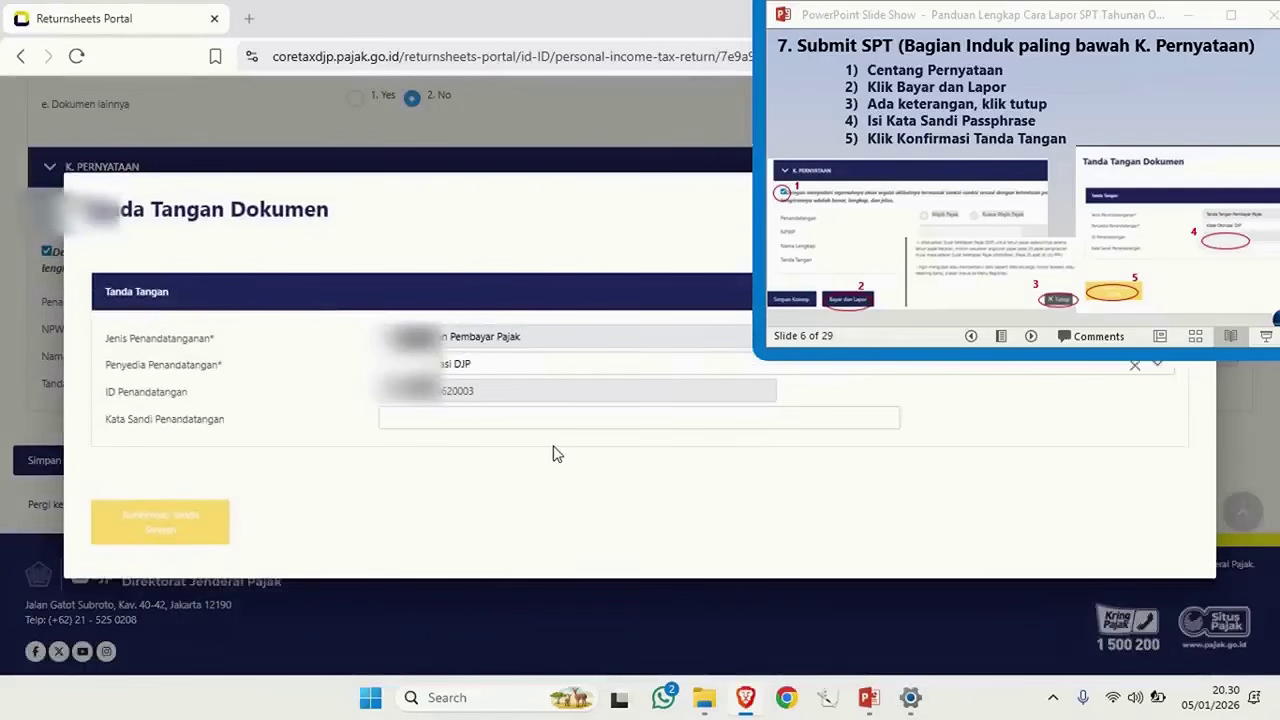
Sign the return by entering the signer's password (Kata Sandi Penandatangan), and request the Tanda Terima for the Januari - Desember 2025 annual return.
left_click(411, 419)
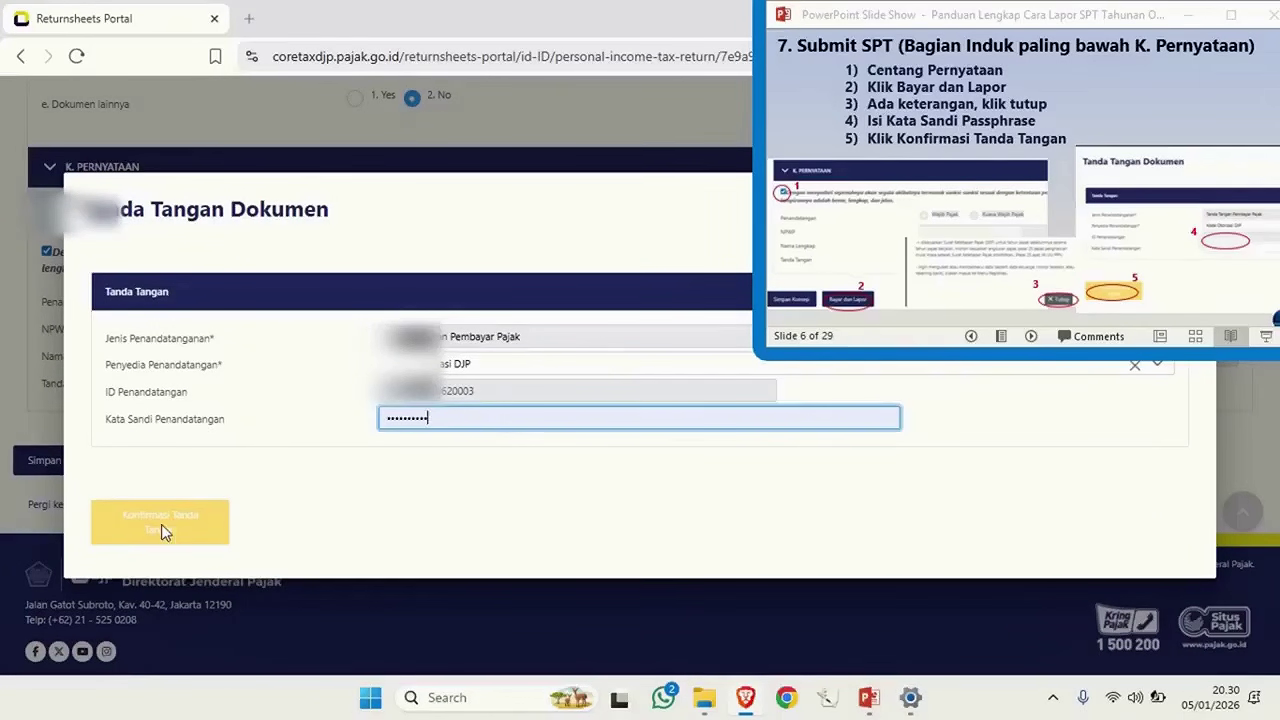
left_click(163, 523)
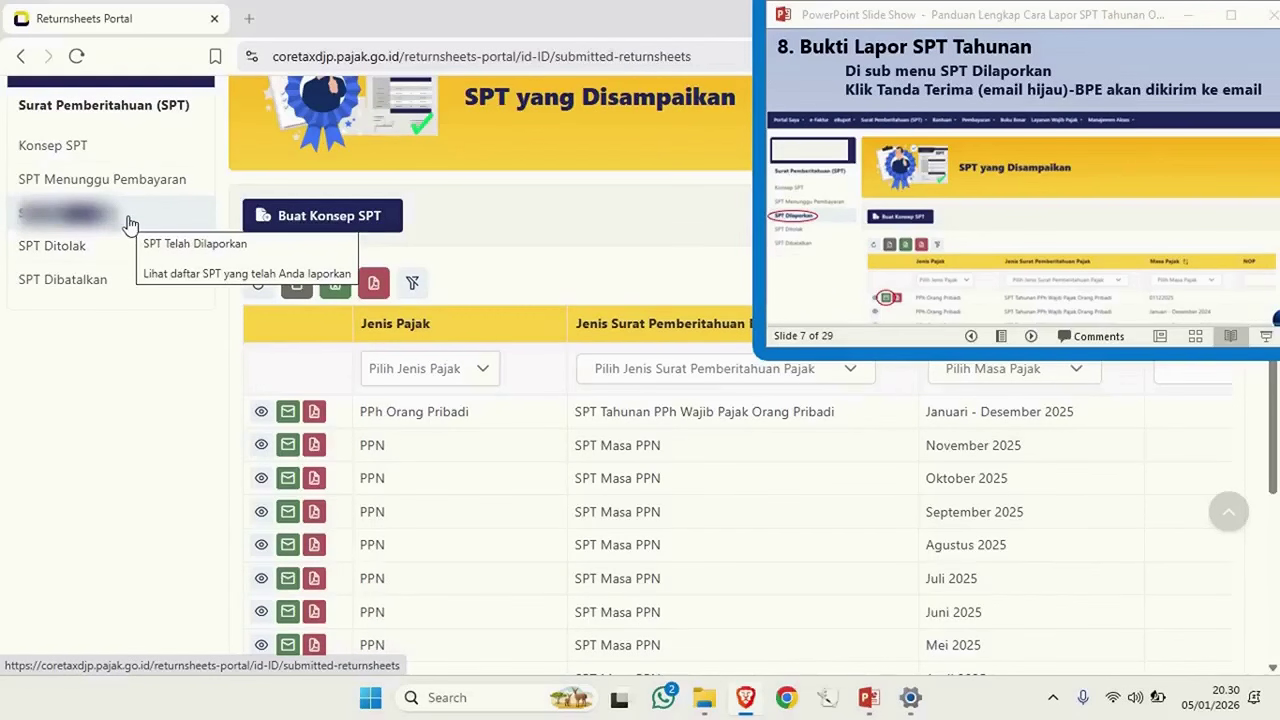
left_click(289, 412)
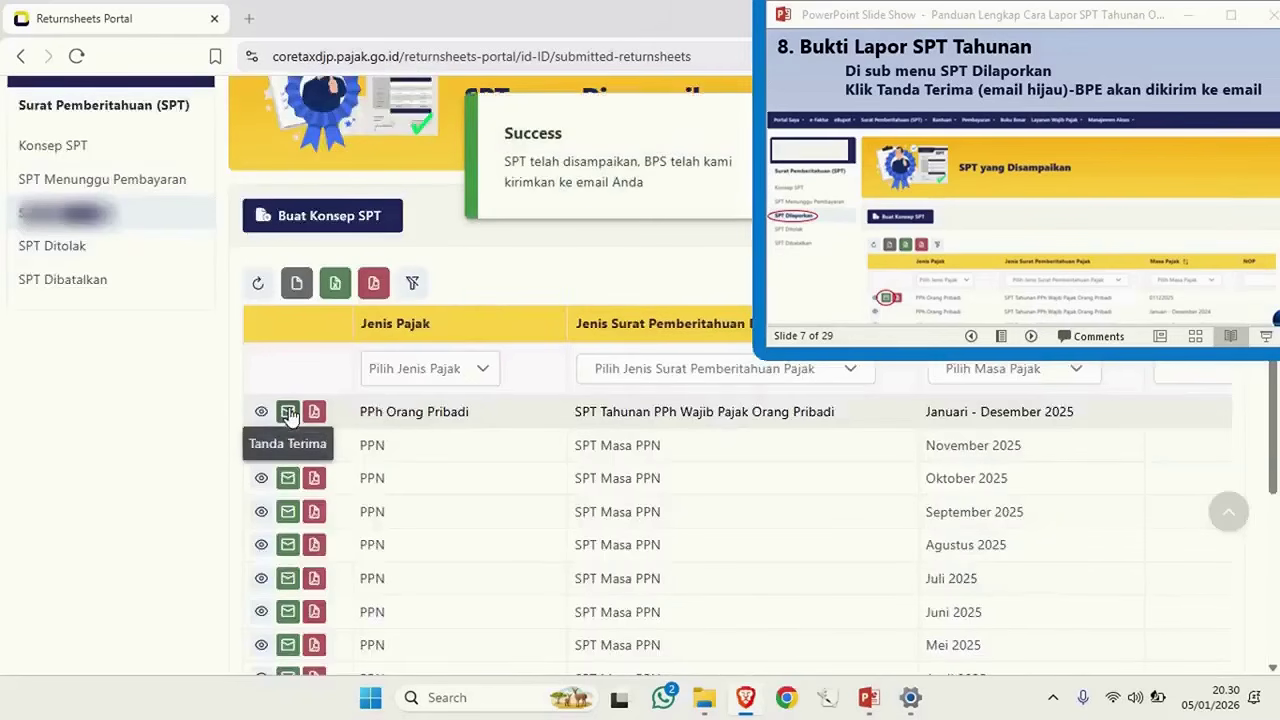
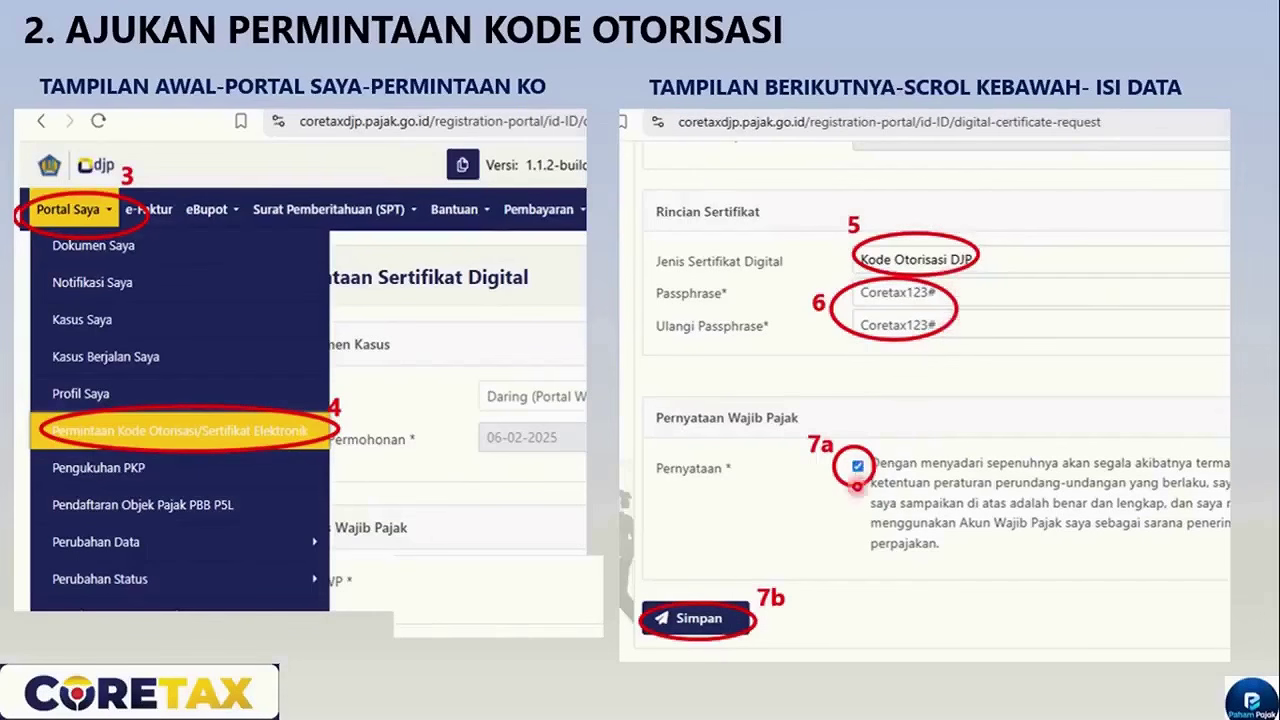
key("Right")
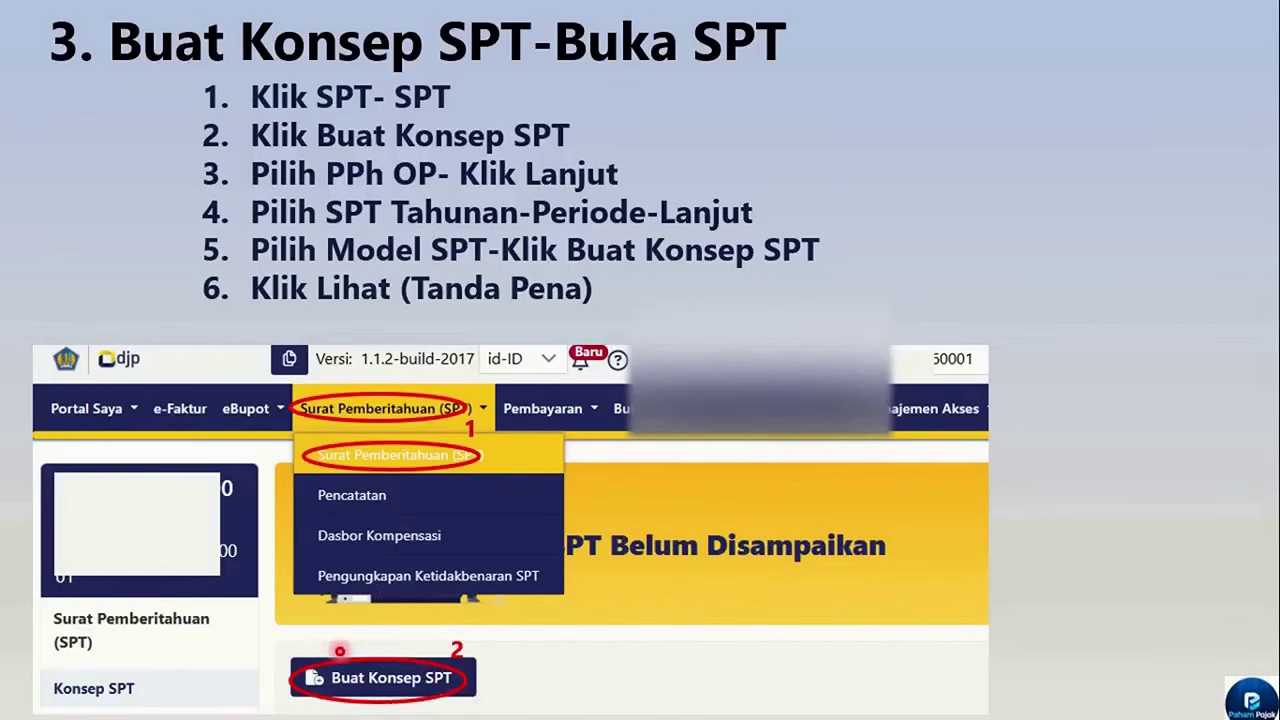
key("Right")
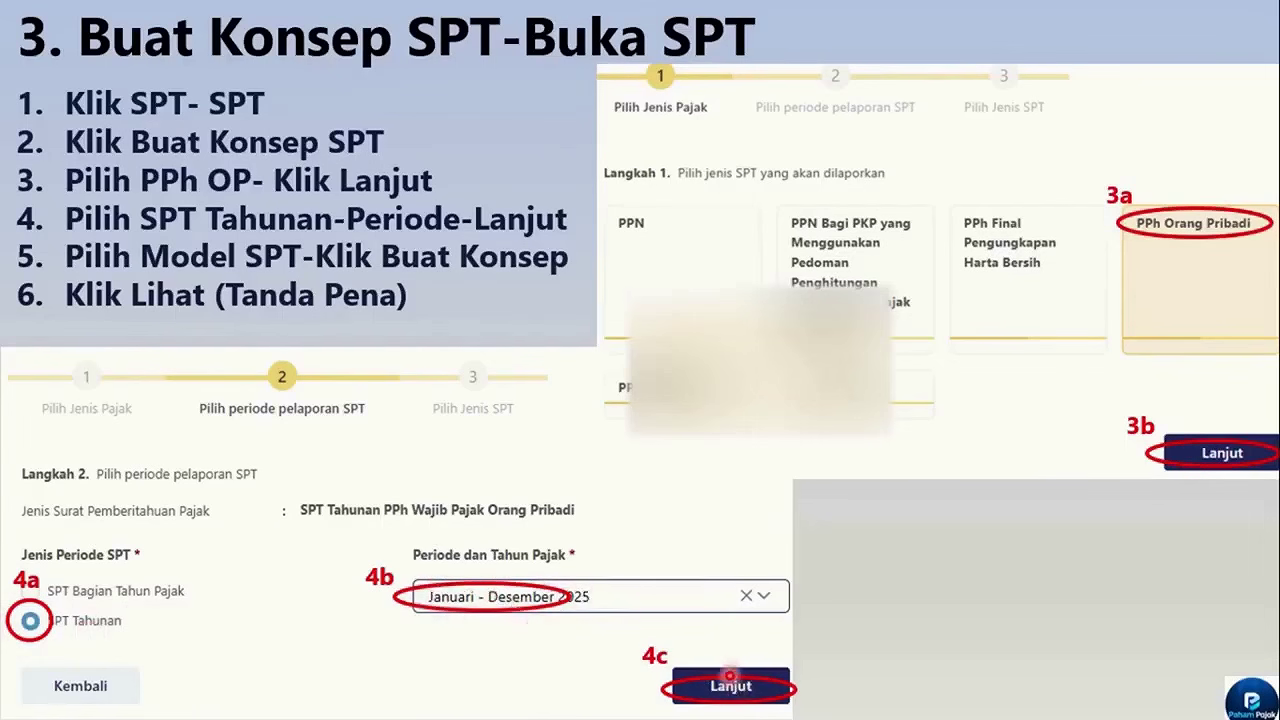
key("Right")
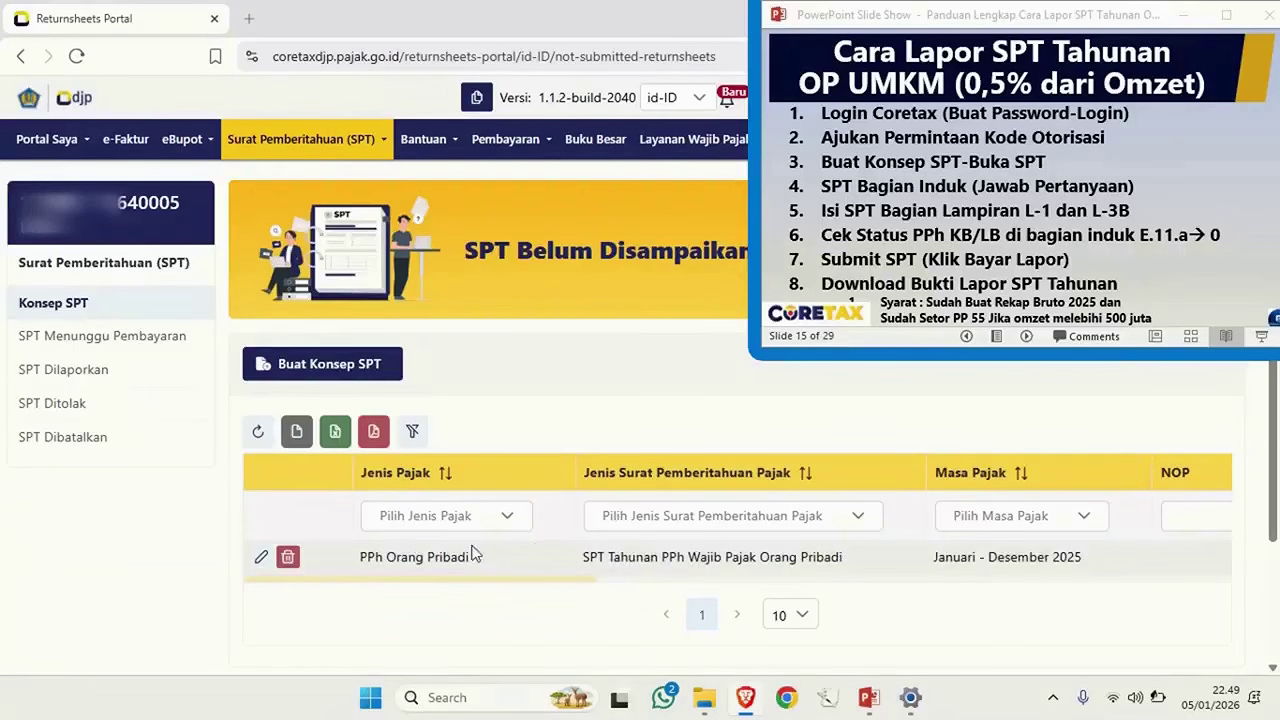
Open the PPh Orang Pribadi draft for Januari - Desember 2025 and run Posting SPT in the Induk header.
left_click(261, 558)
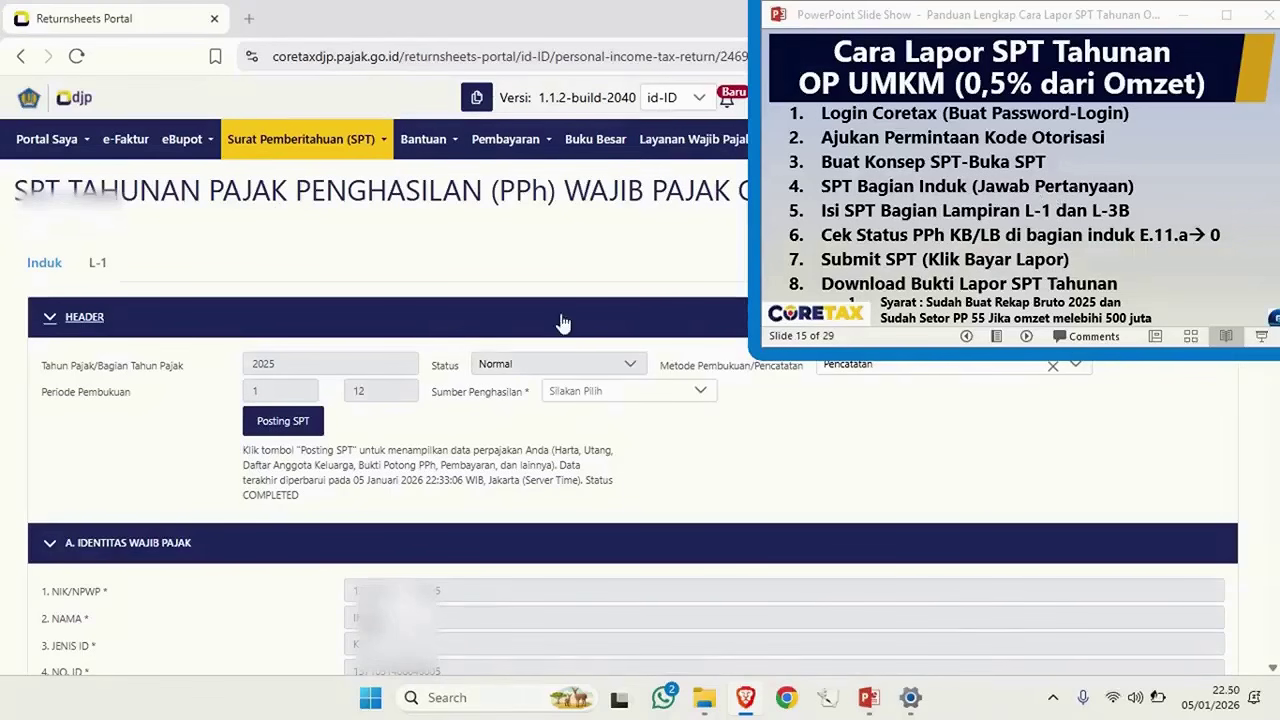
left_click(980, 189)
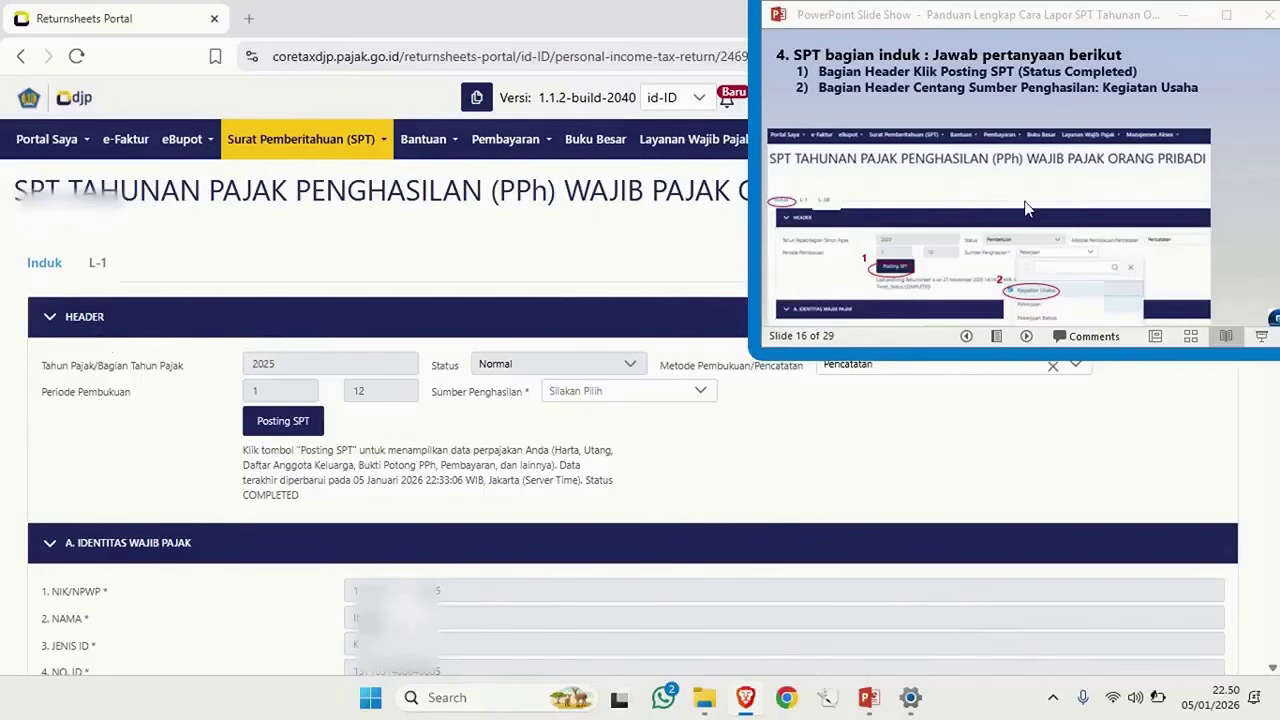
left_click(310, 420)
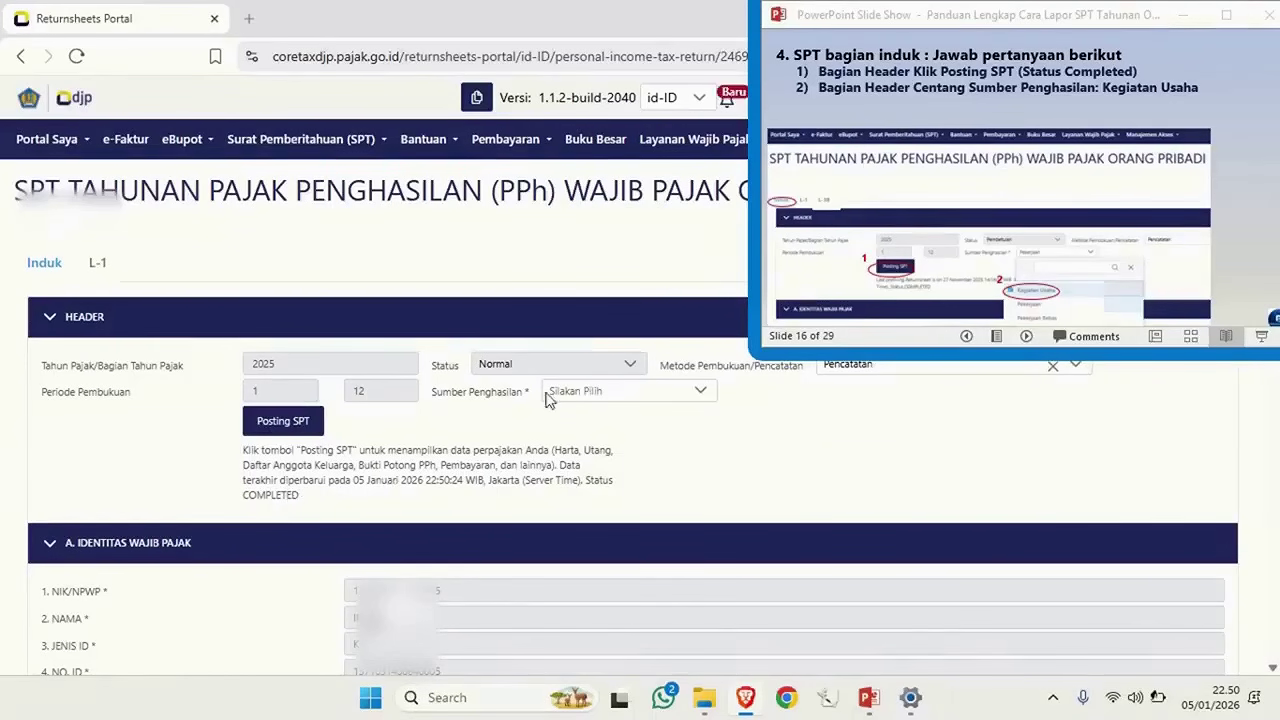
Set Sumber Penghasilan to Kegiatan Usaha in the header and advance the guide slides to the section B to J answers.
left_click(618, 393)
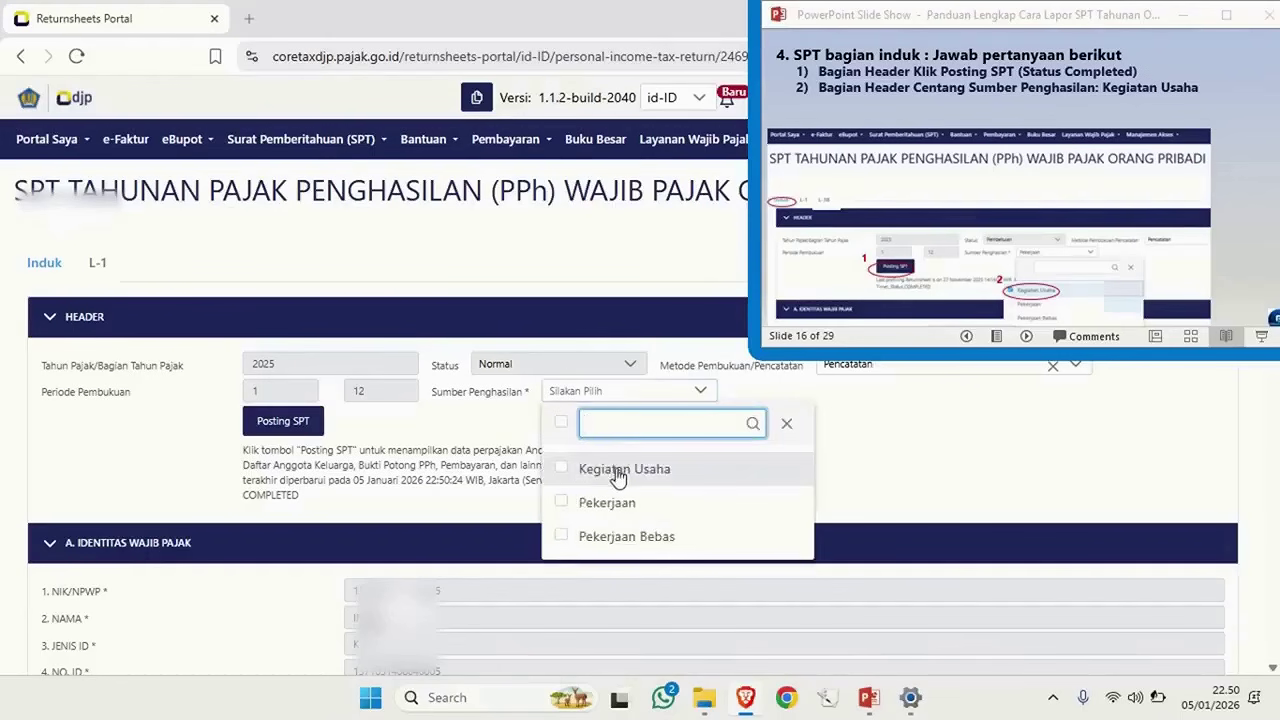
left_click(566, 470)
left_click(862, 107)
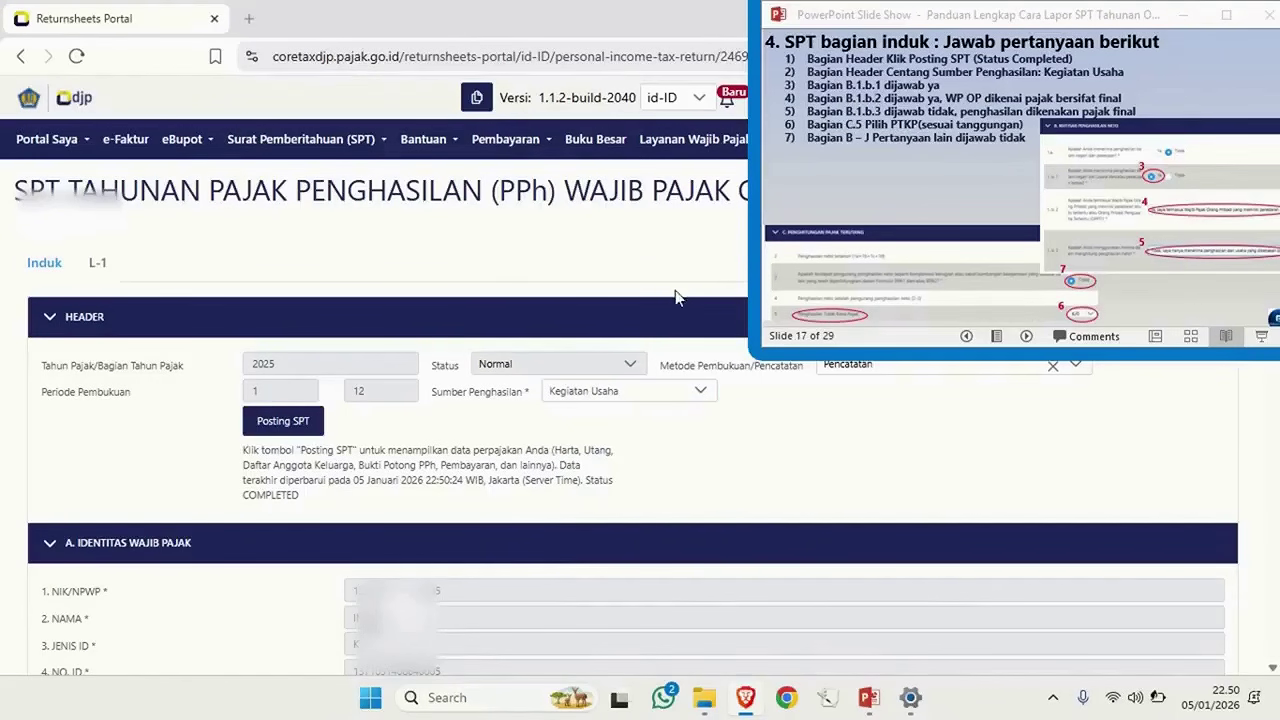
In section B, answer Ya to 1.b.1, Ya with pajak bersifat final to 1.b.2, and Tidak with only final-taxed business income to 1.b.3.
scroll(638, 433, "down", 5)
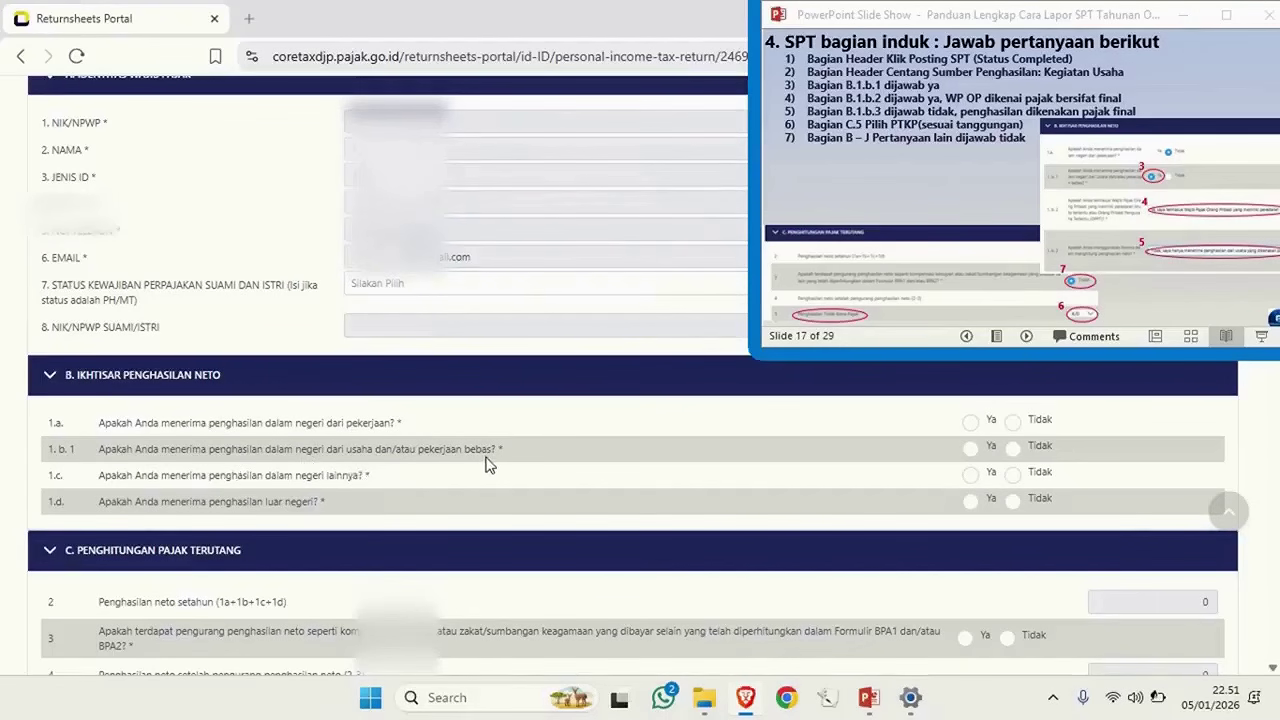
left_click(969, 449)
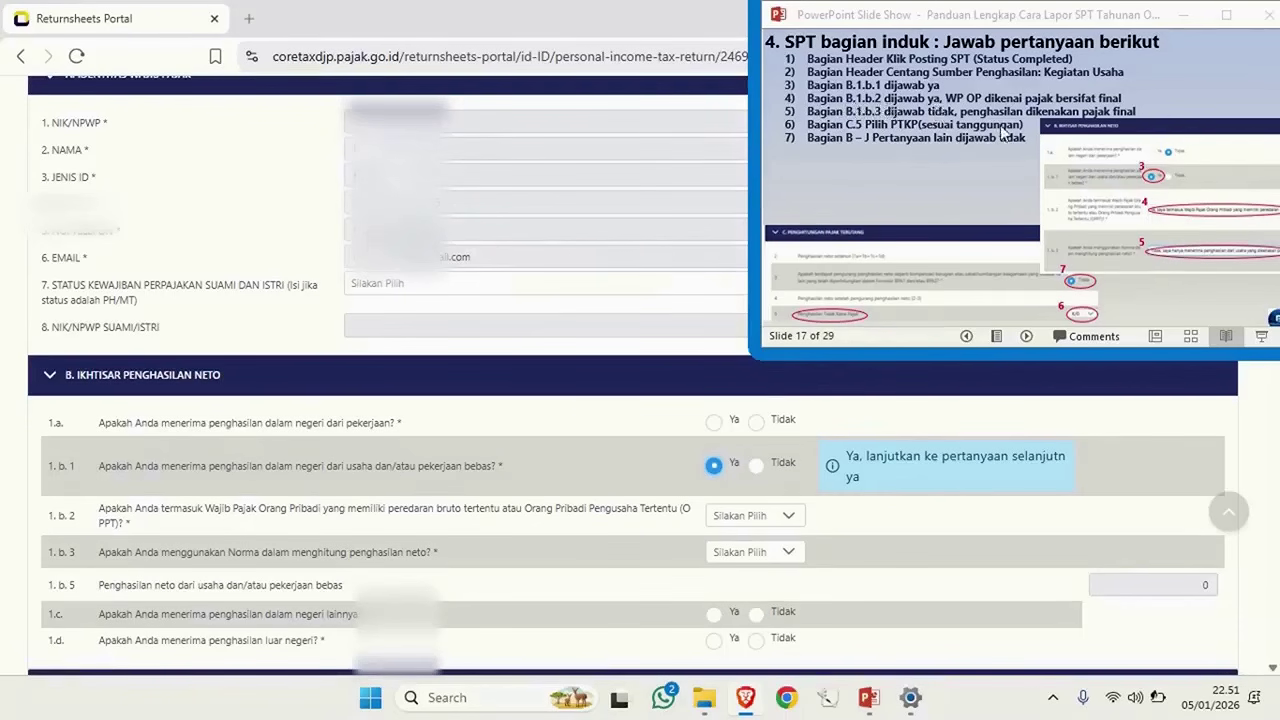
left_click(778, 516)
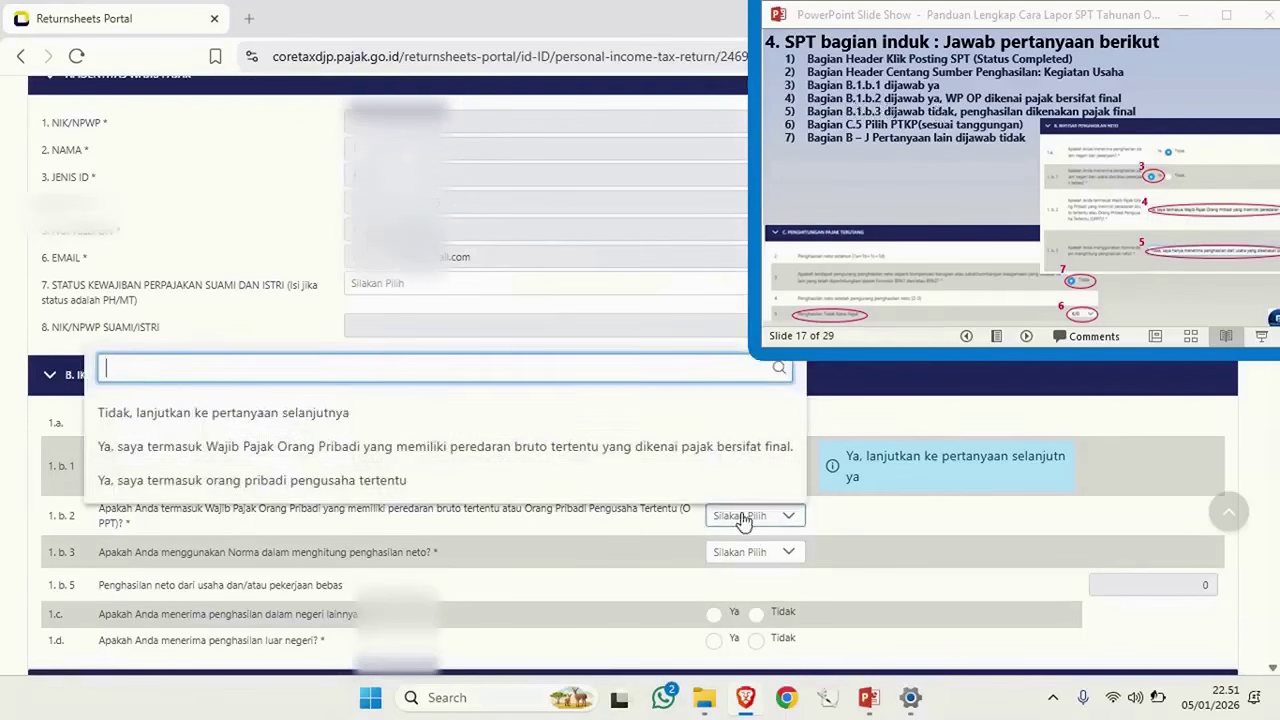
left_click(712, 450)
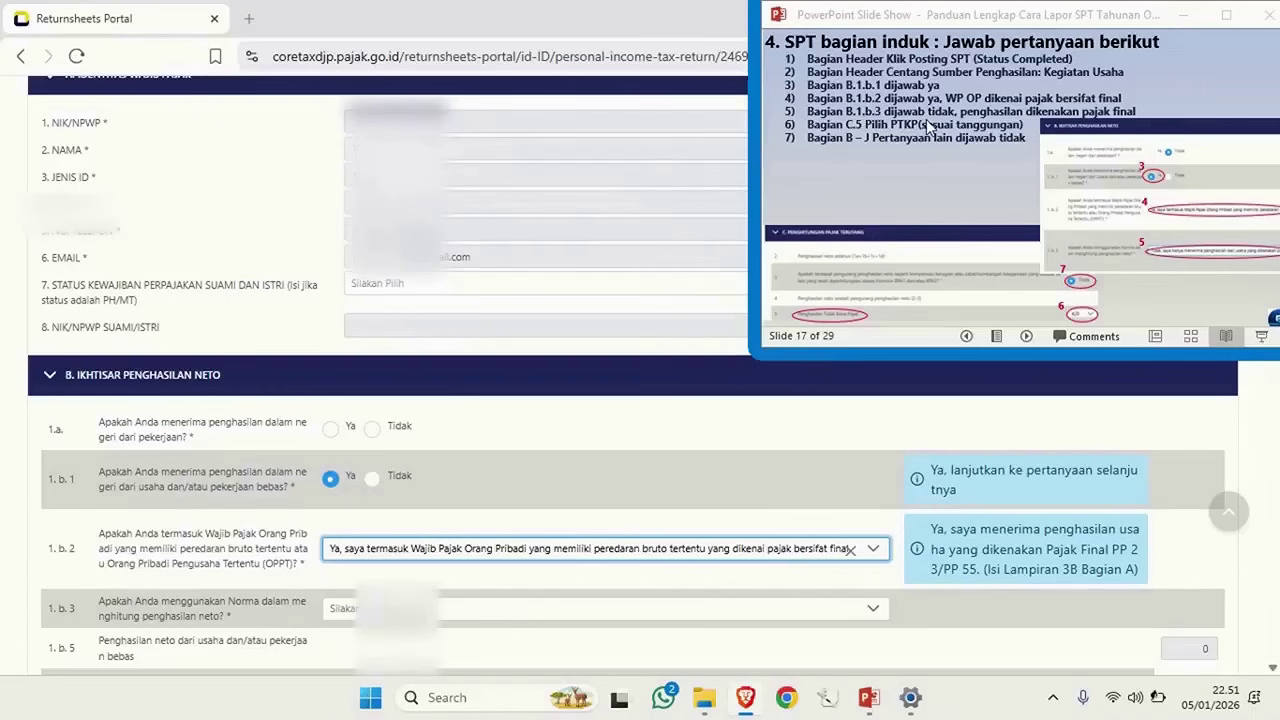
left_click(857, 607)
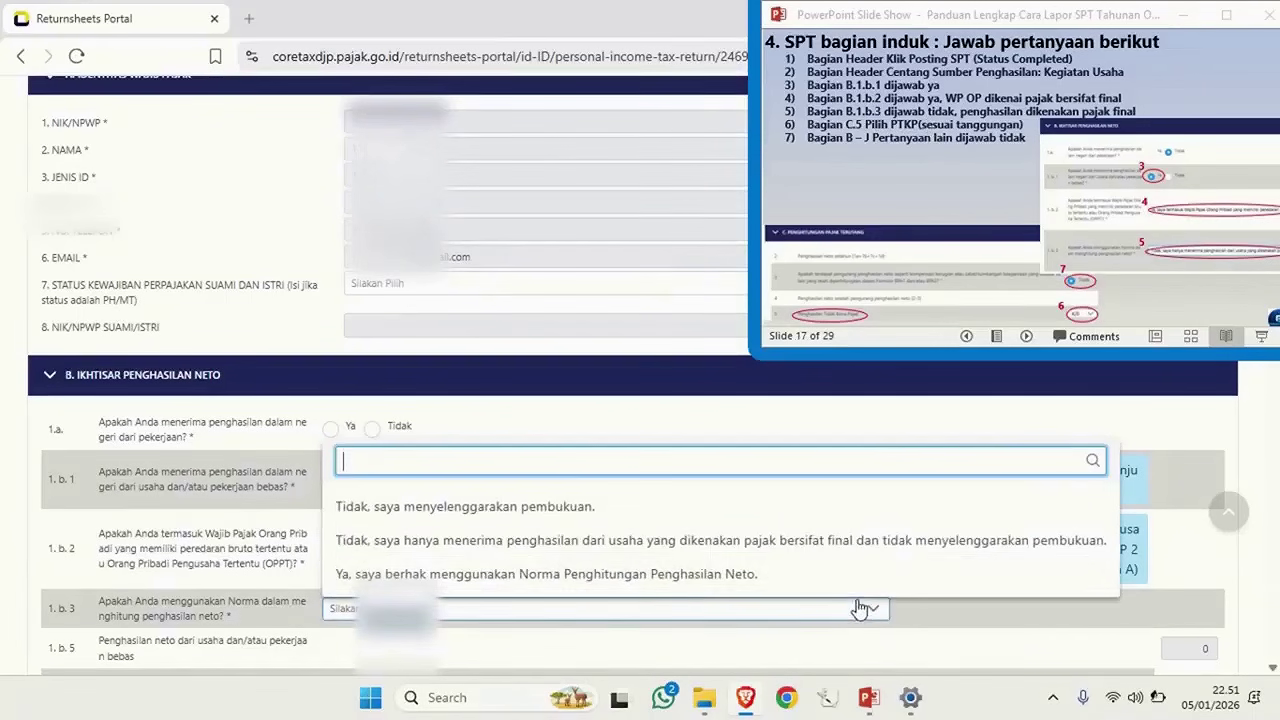
left_click(652, 549)
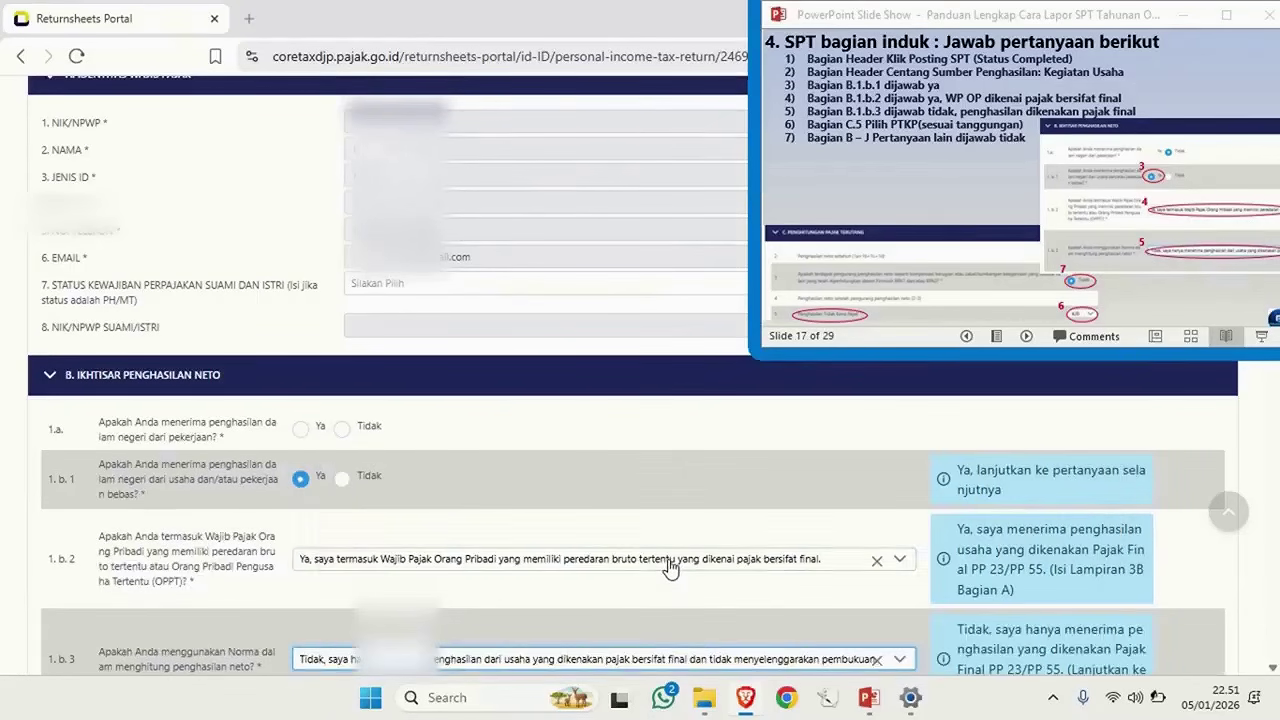
Set Penghasilan Tidak Kena Pajak in line 5 of section C to TK/0.
scroll(670, 567, "down", 5)
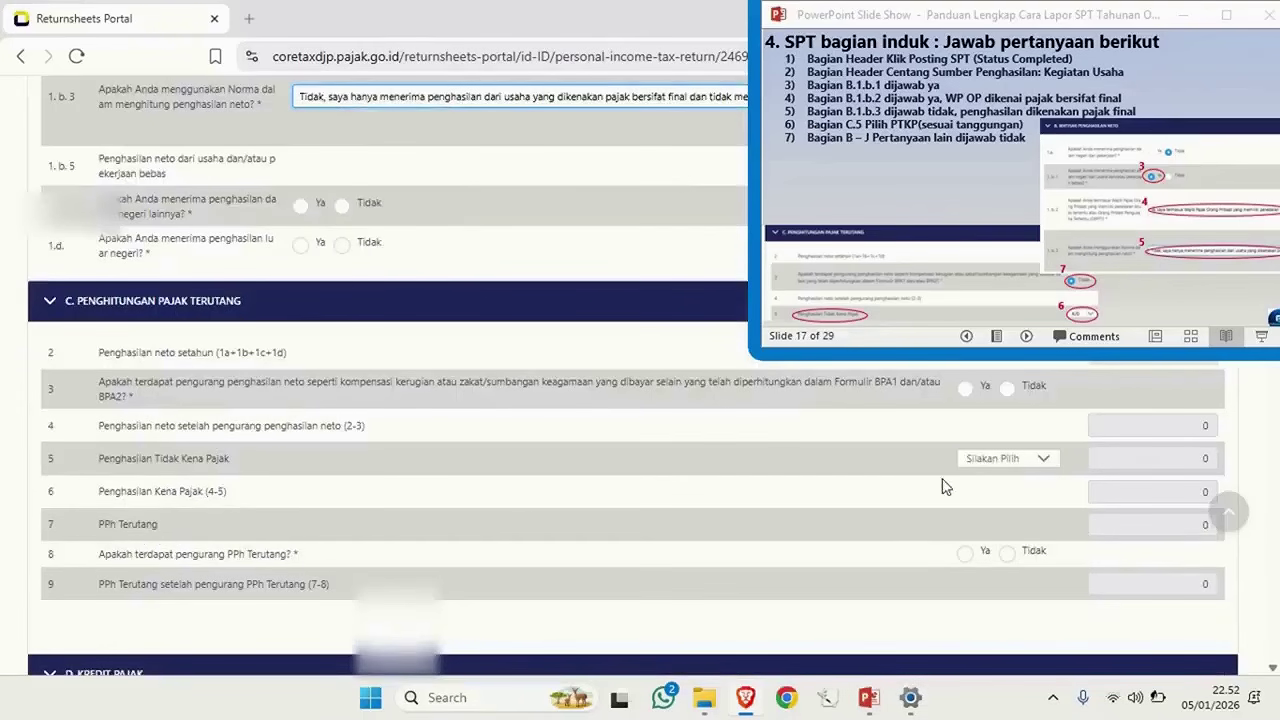
left_click(1007, 462)
scroll(1005, 530, "down", 3)
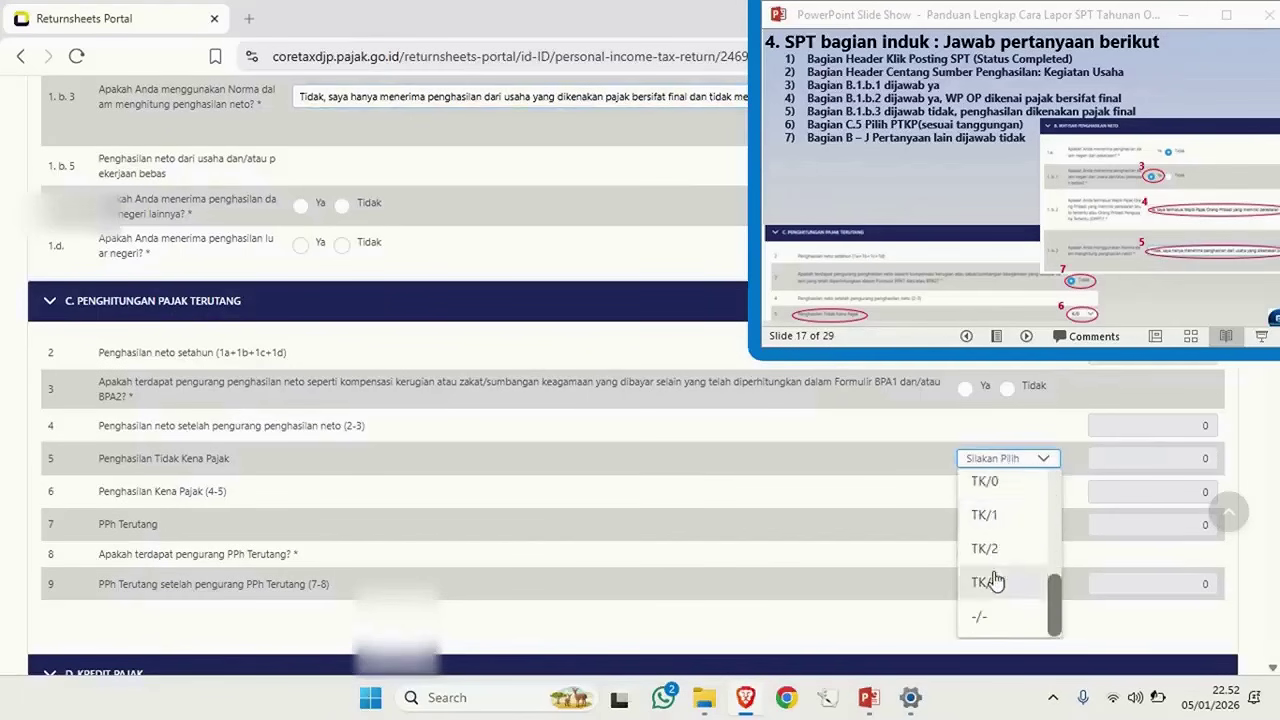
left_click(1006, 480)
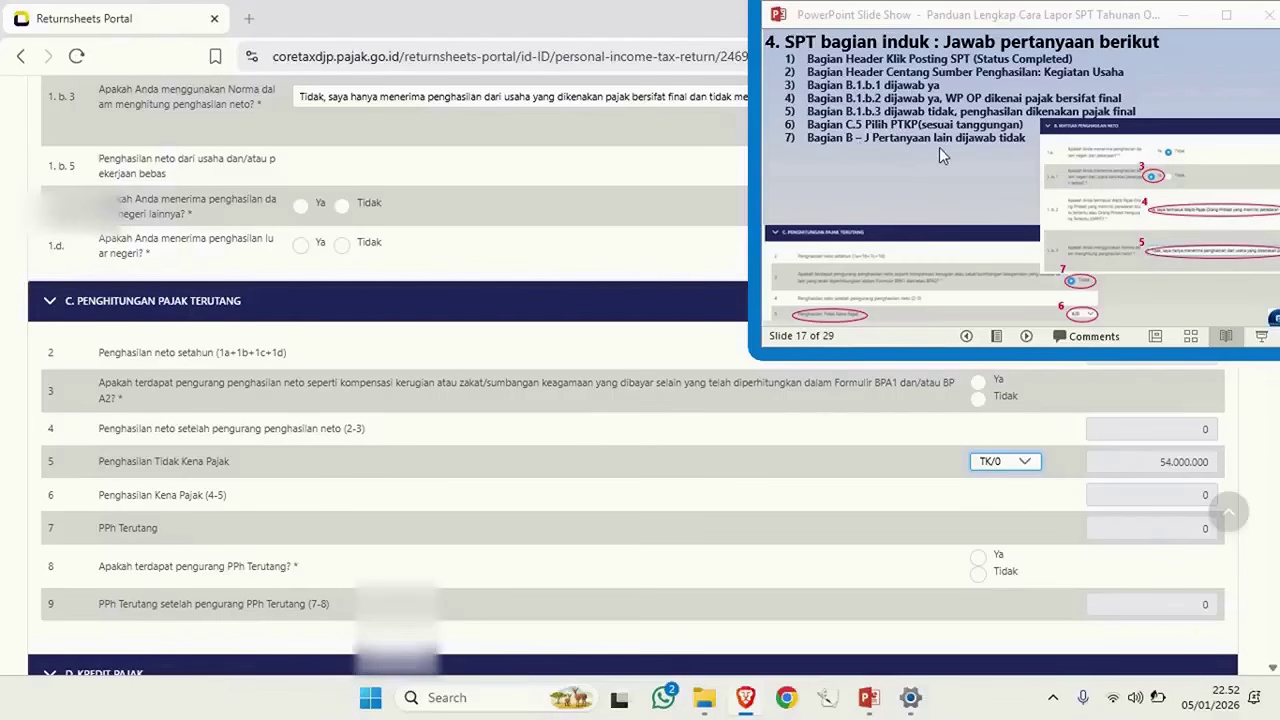
Answer Tidak to 1.c and 1.d in section B and to the net income deduction question in line 3 of section C.
scroll(400, 430, "up", 3)
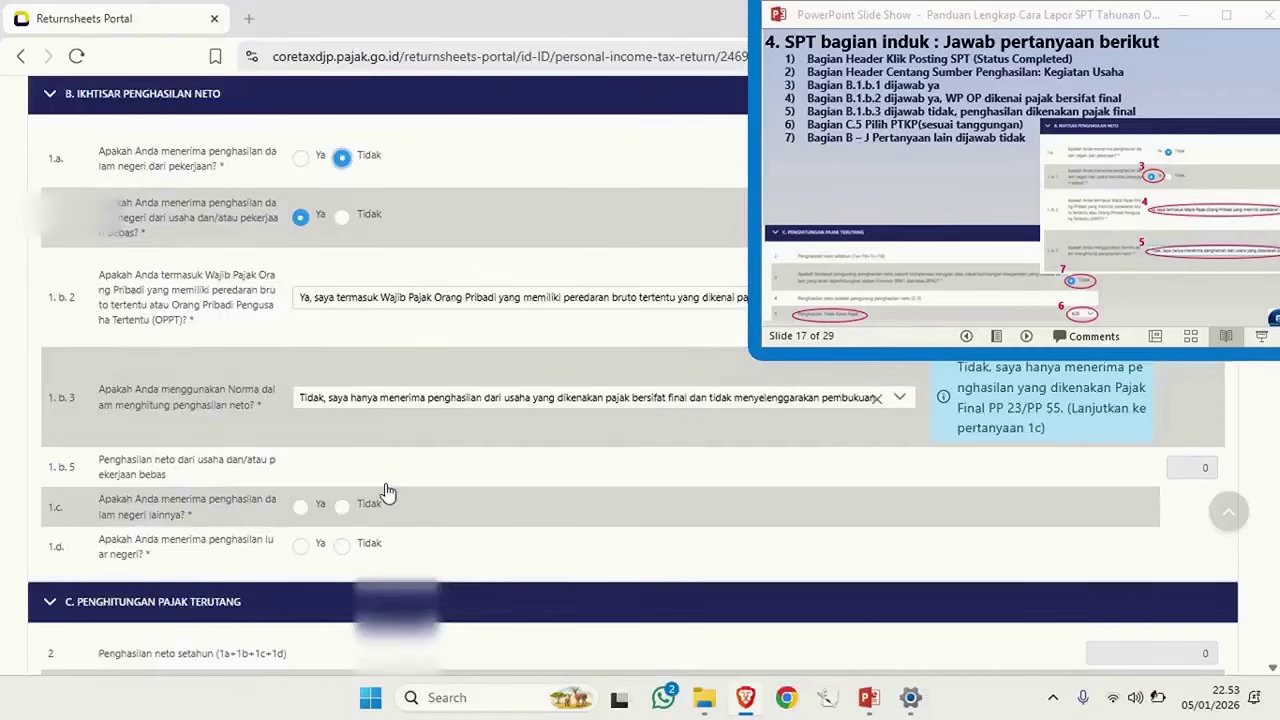
left_click(342, 508)
left_click(342, 566)
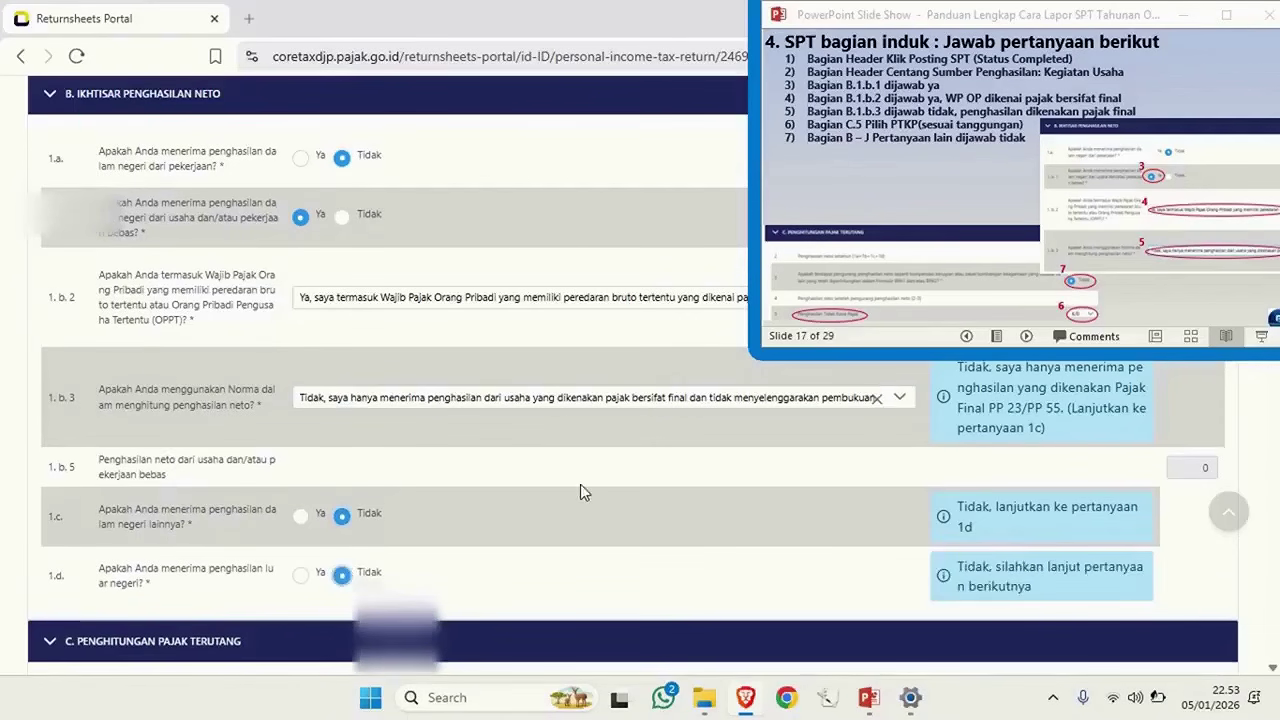
scroll(590, 470, "down", 3)
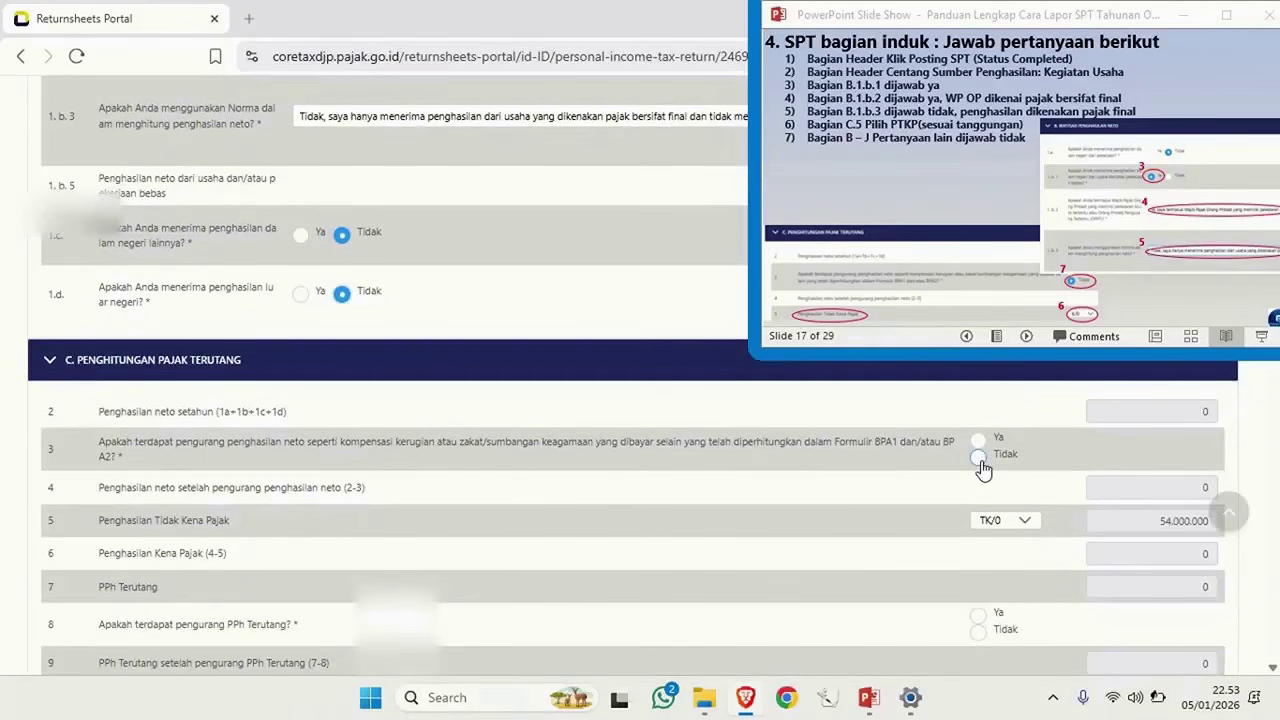
left_click(978, 458)
scroll(985, 471, "down", 2)
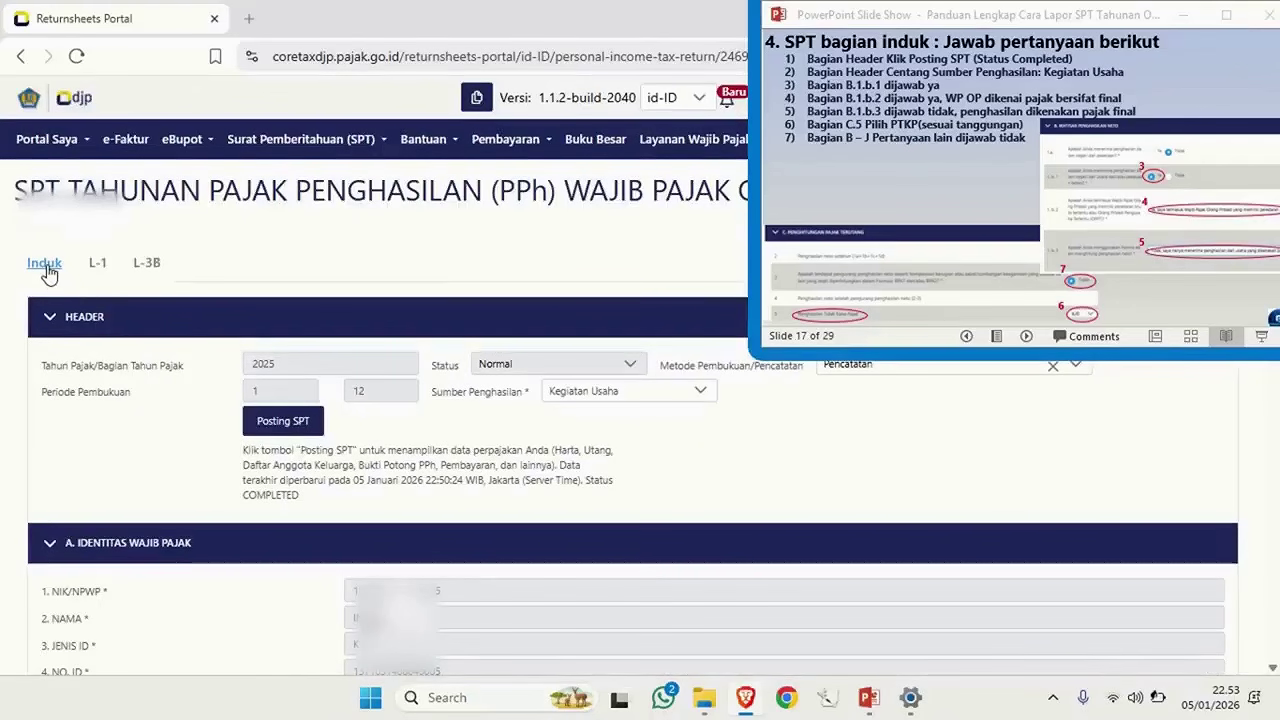
Advance the guide slides to the L-1 and L-3B instructions and open the Kas dan Setara Kas table of attachment L-1.
left_click(845, 248)
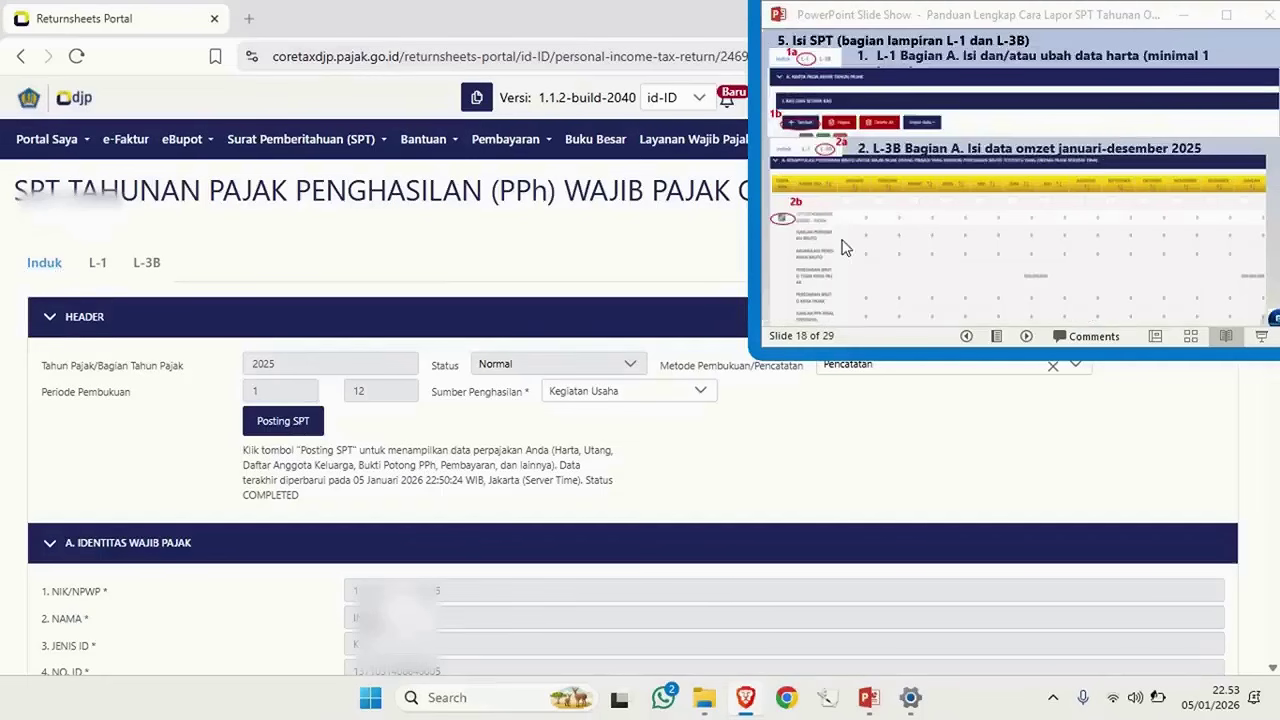
left_click(99, 267)
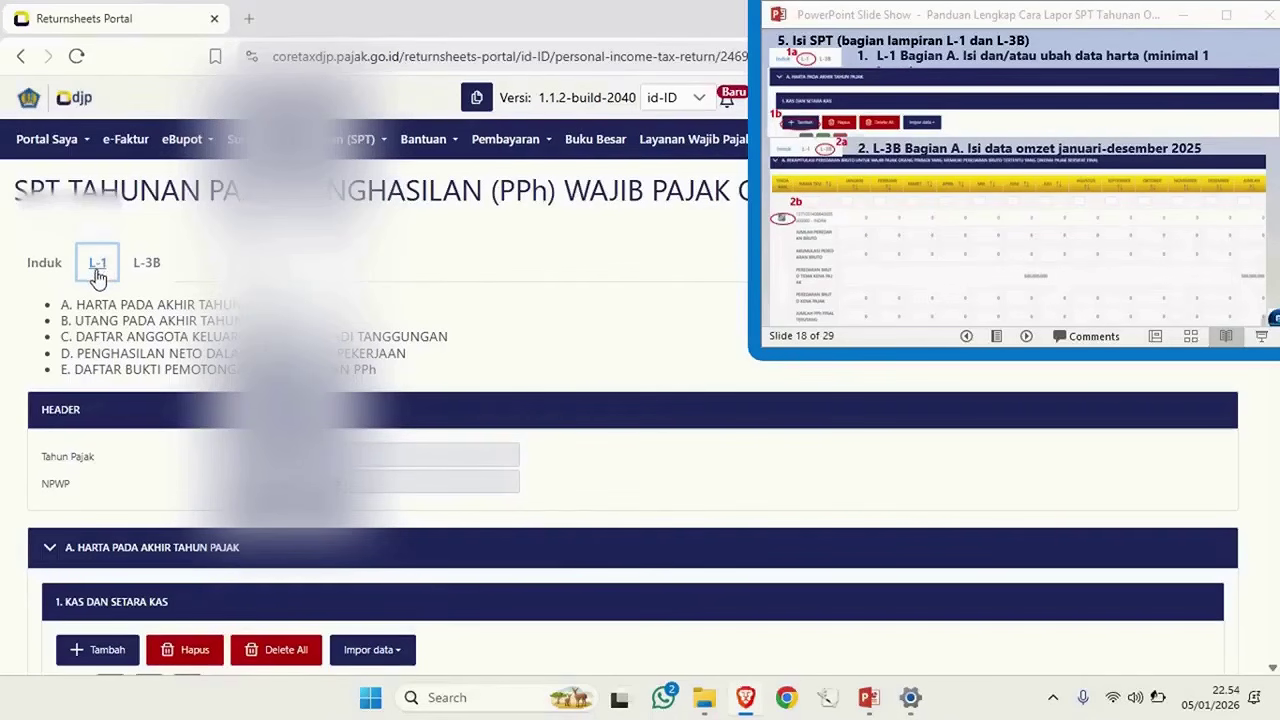
scroll(640, 450, "down", 5)
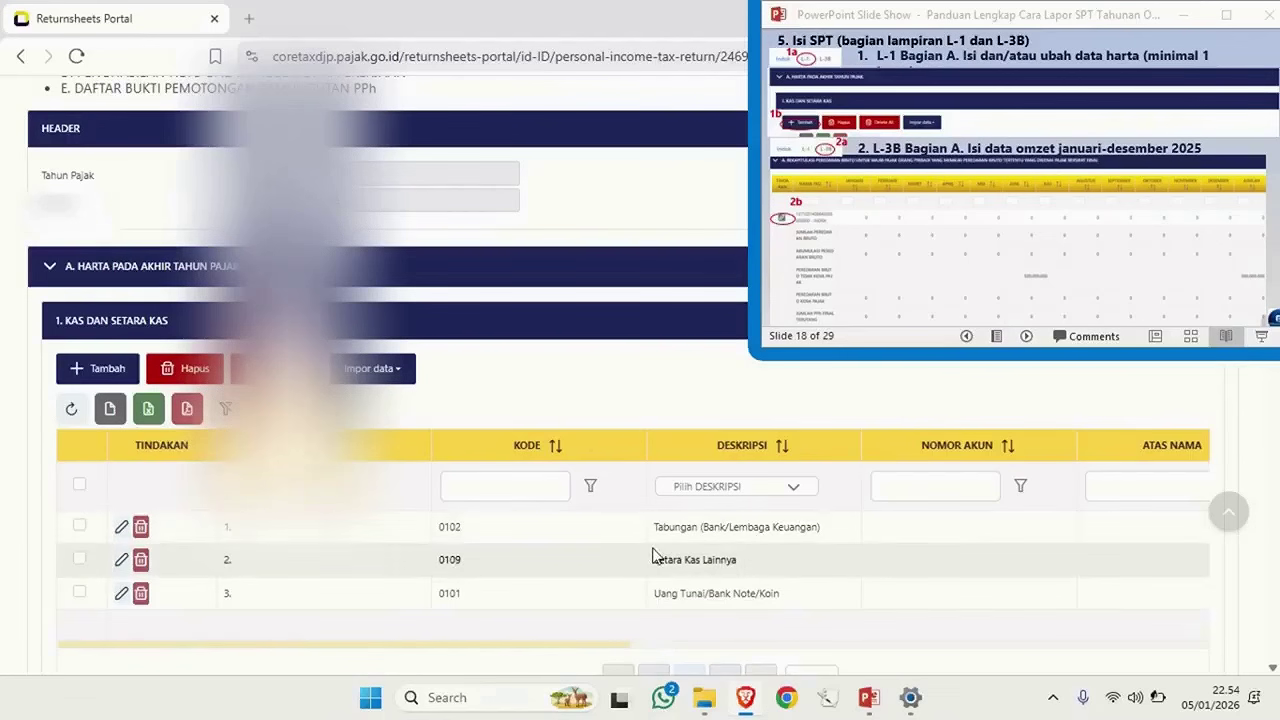
Start a new Kas dan Setara Kas entry as Tabungan (Bank/Lembaga Keuangan) with Nomor Akun "-", Atas Nama Sendiri and bank BSI.
left_click(100, 370)
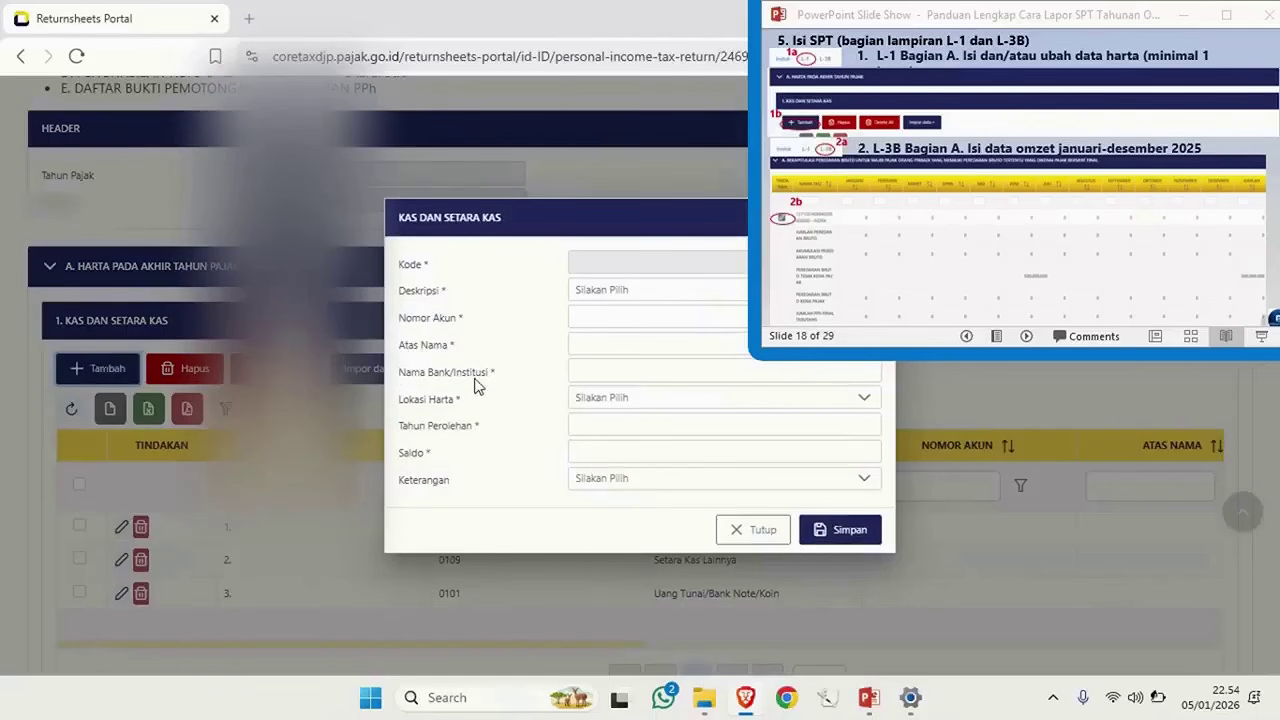
left_click(650, 297)
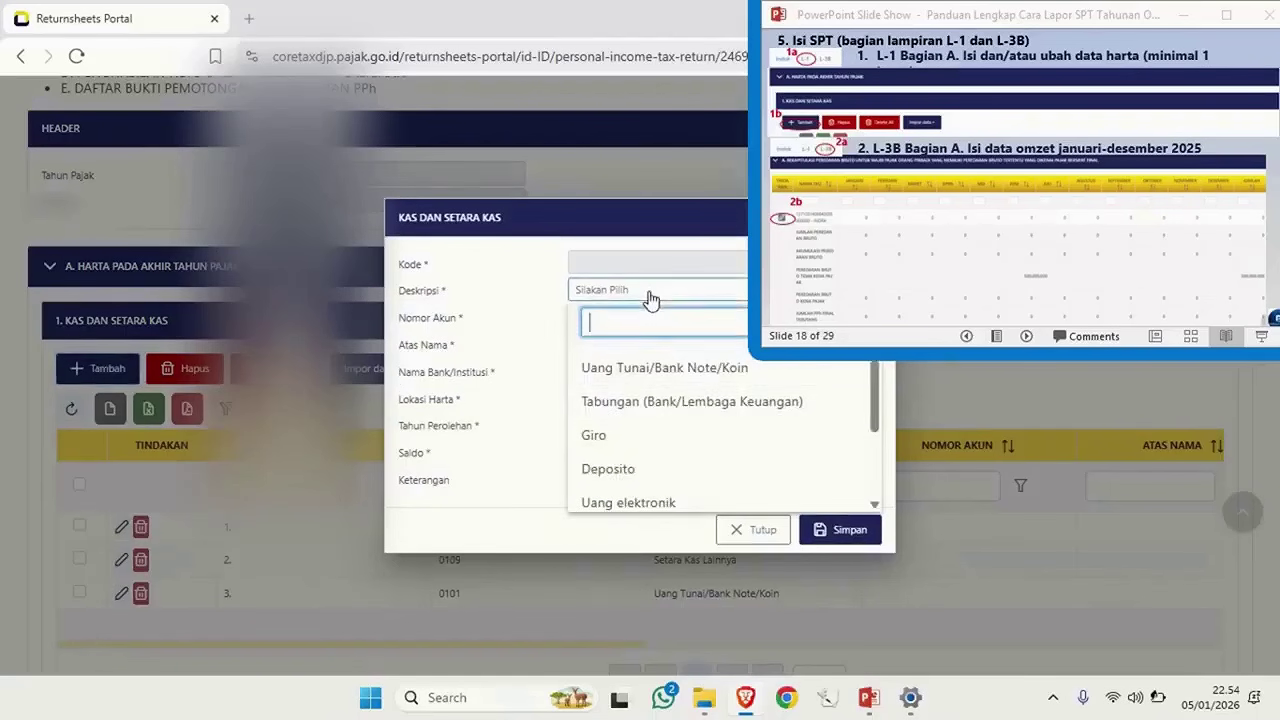
left_click(634, 402)
left_click(618, 322)
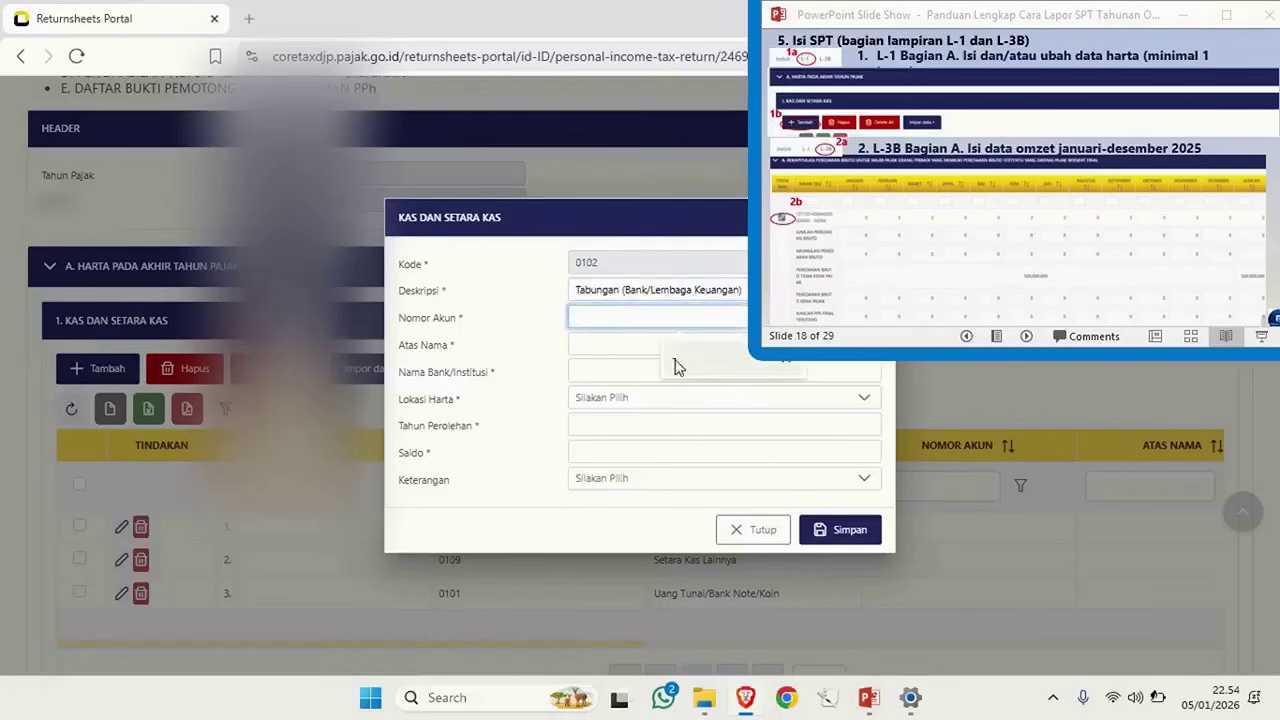
left_click(677, 366)
left_click(600, 346)
left_click(691, 384)
left_click(680, 372)
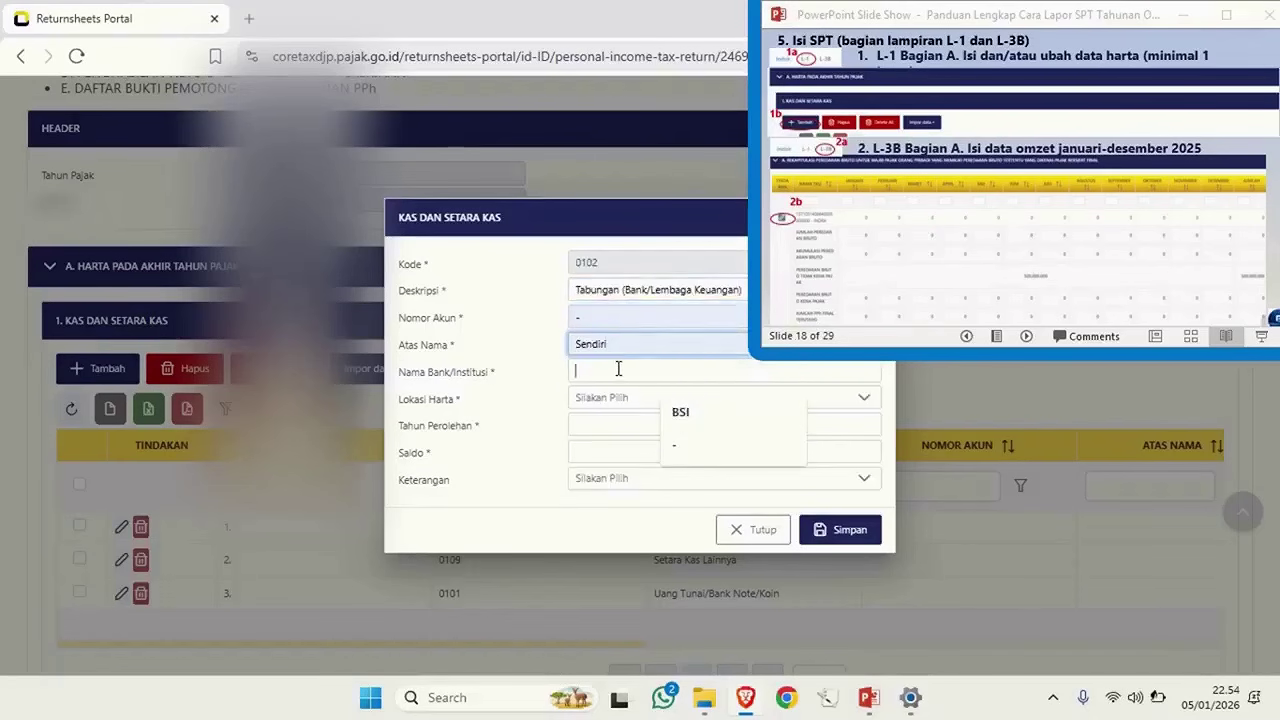
left_click(677, 410)
Set the savings entry's Lokasi Harta to Indonesia, Tahun Perolehan to 2025 and Saldo to 500.000, and save it.
left_click(620, 403)
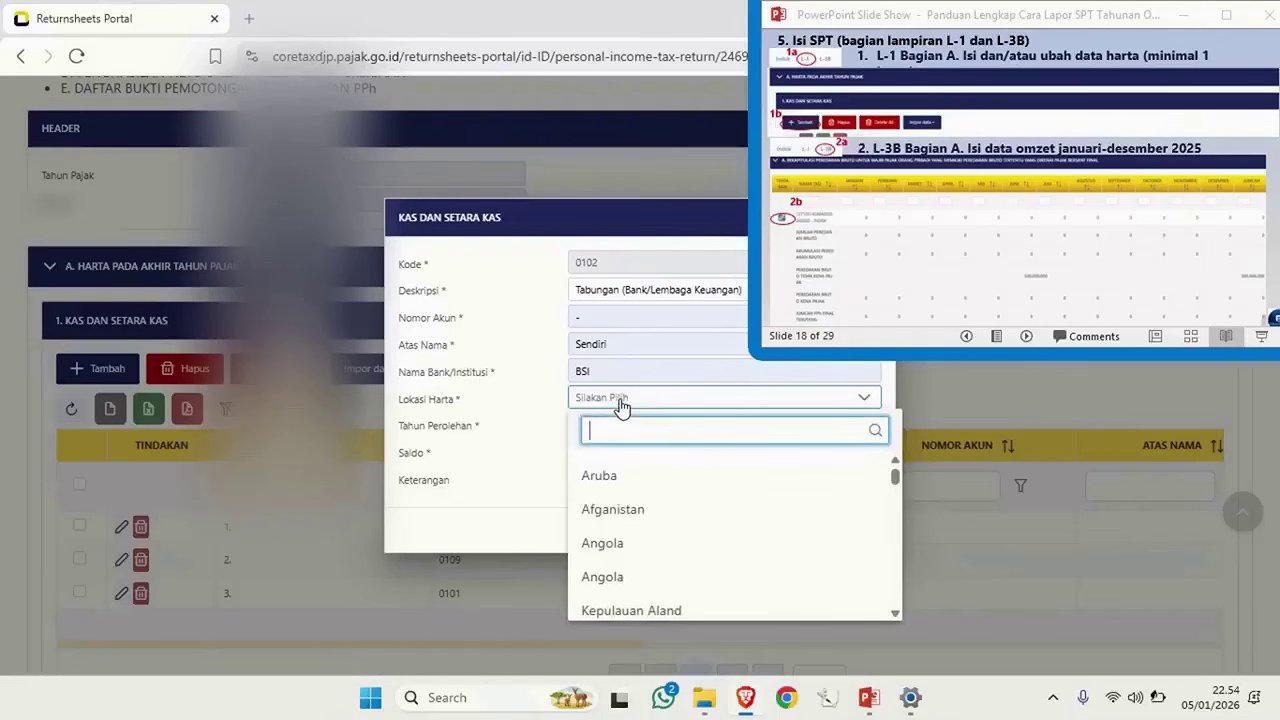
type("ind")
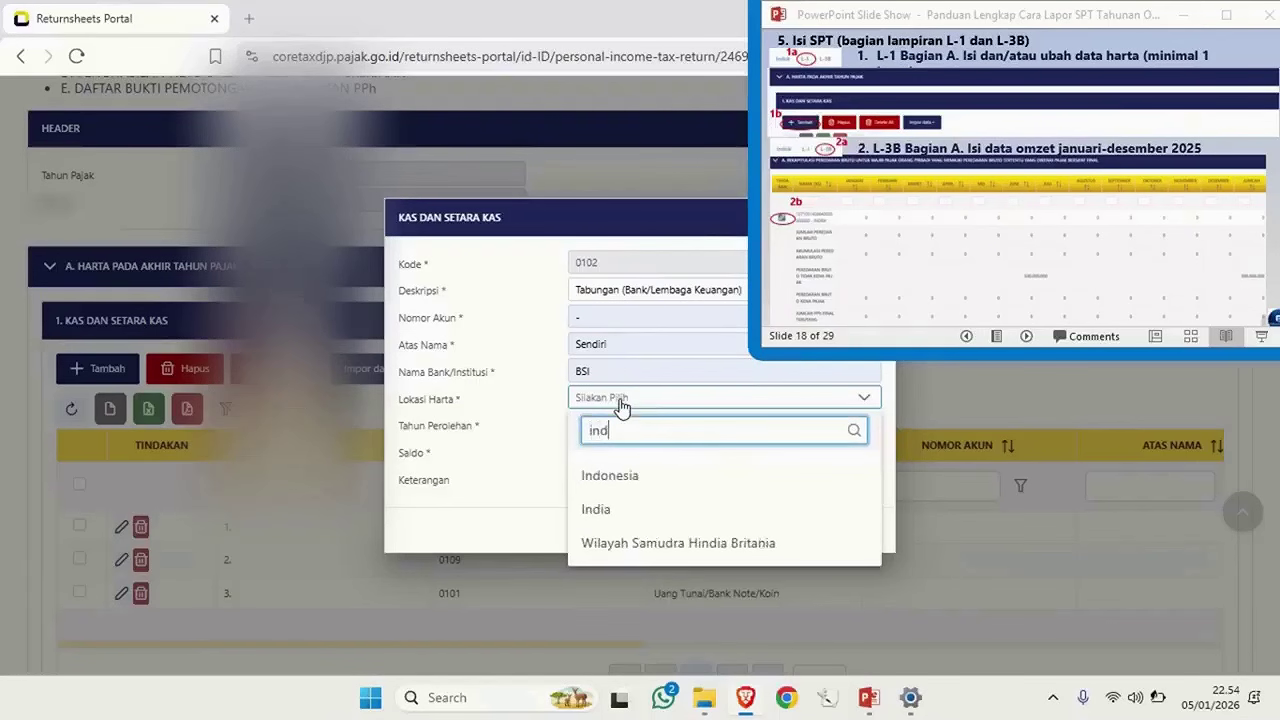
left_click(640, 474)
left_click(641, 427)
type("2025")
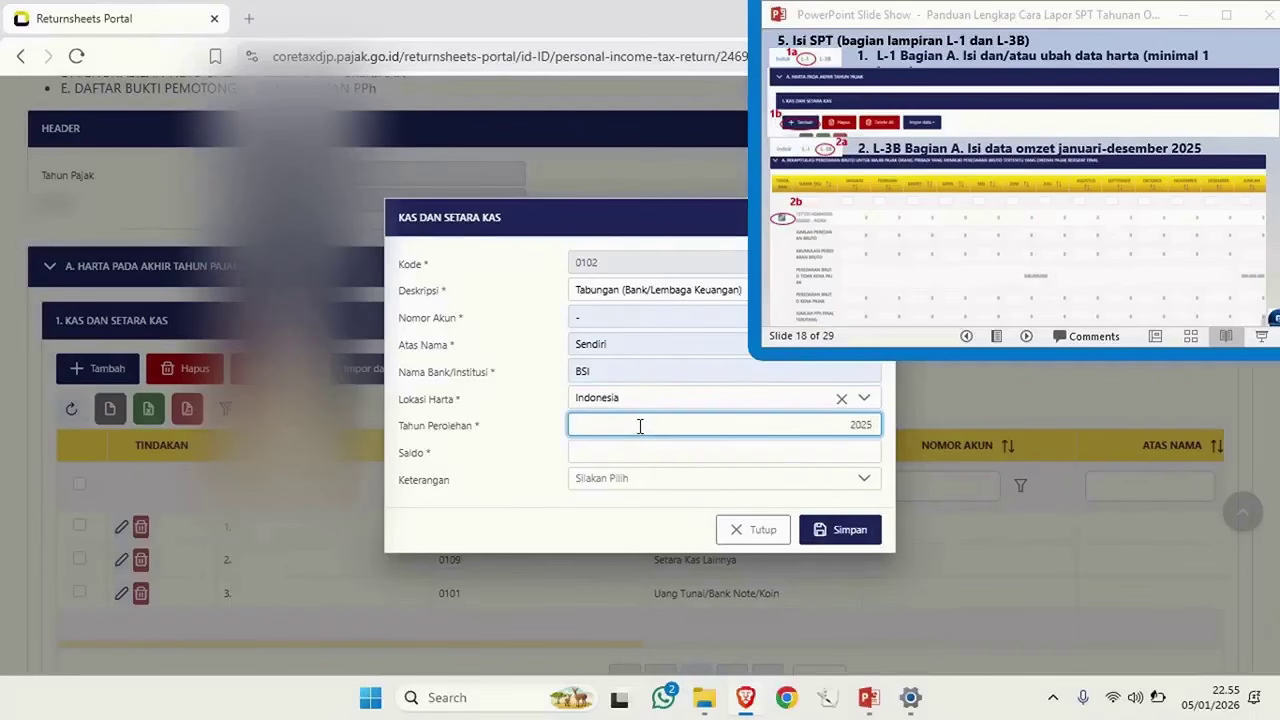
left_click(703, 458)
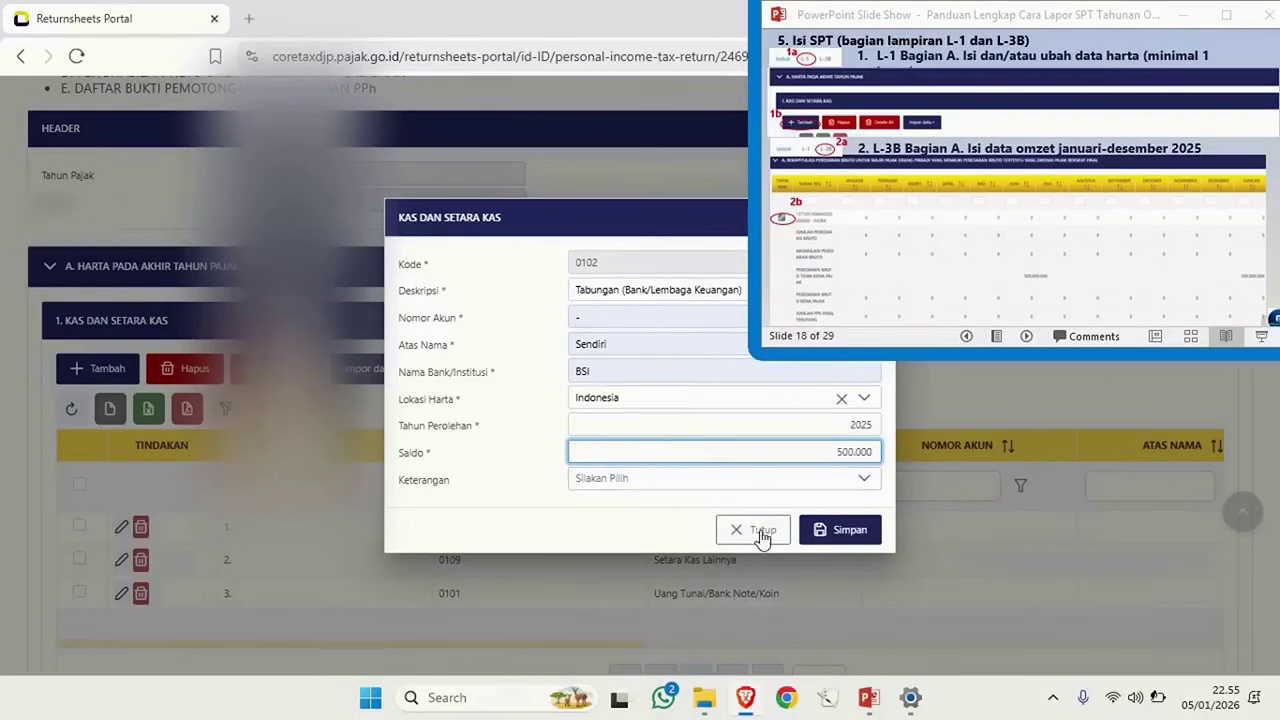
left_click(838, 532)
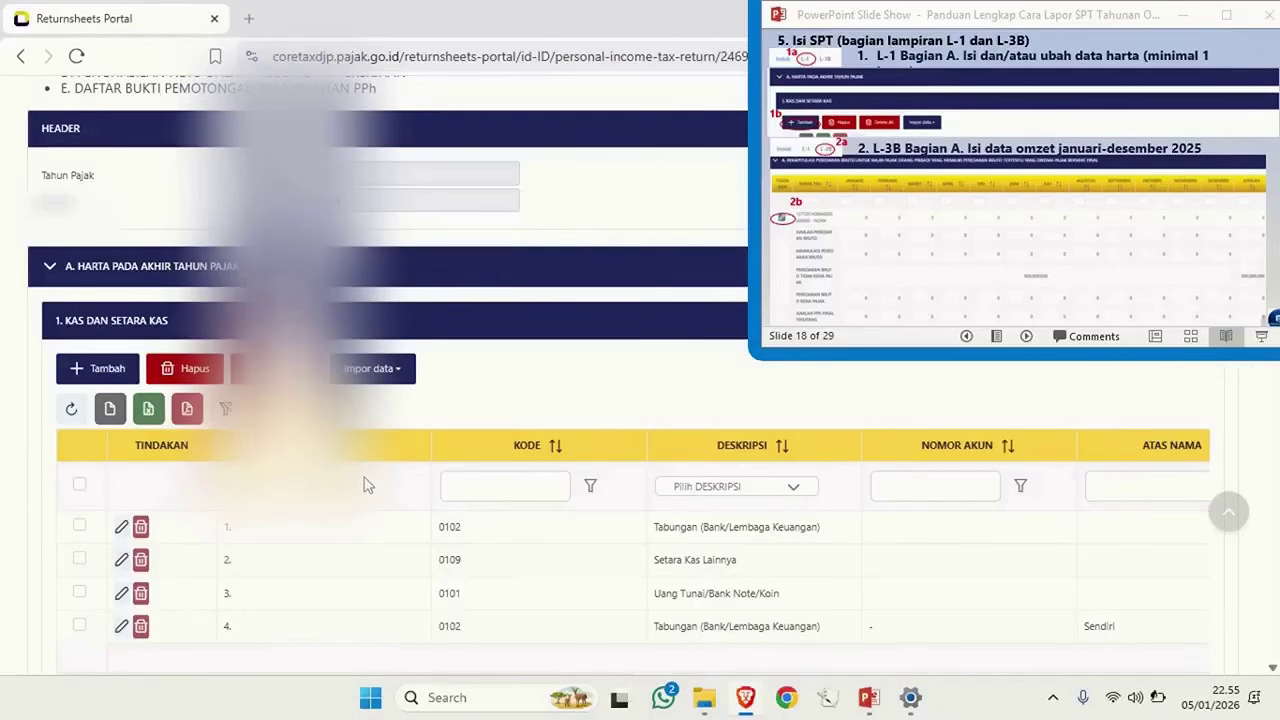
Review the L-1 asset tables from Kas dan Setara Kas to Harta Lainnya, including the blank Harta Lainnya entry form.
scroll(365, 485, "down", 3)
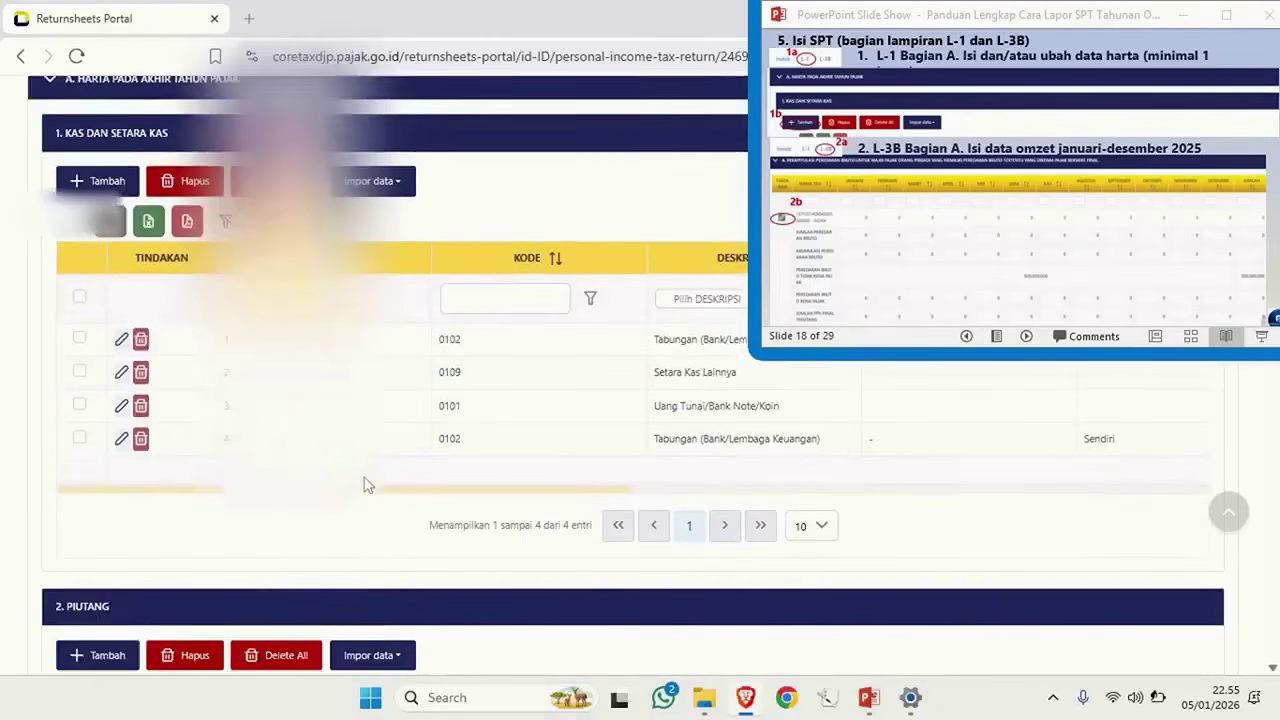
scroll(365, 485, "up", 2)
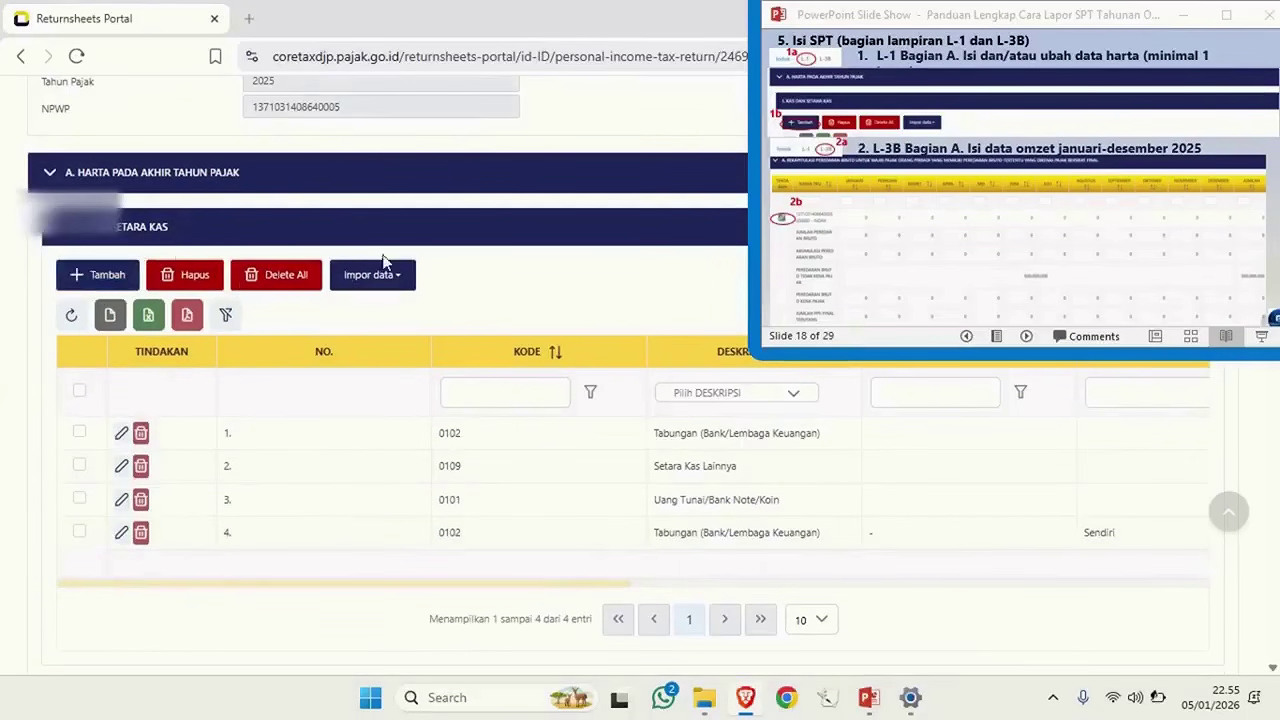
scroll(540, 340, "down", 9)
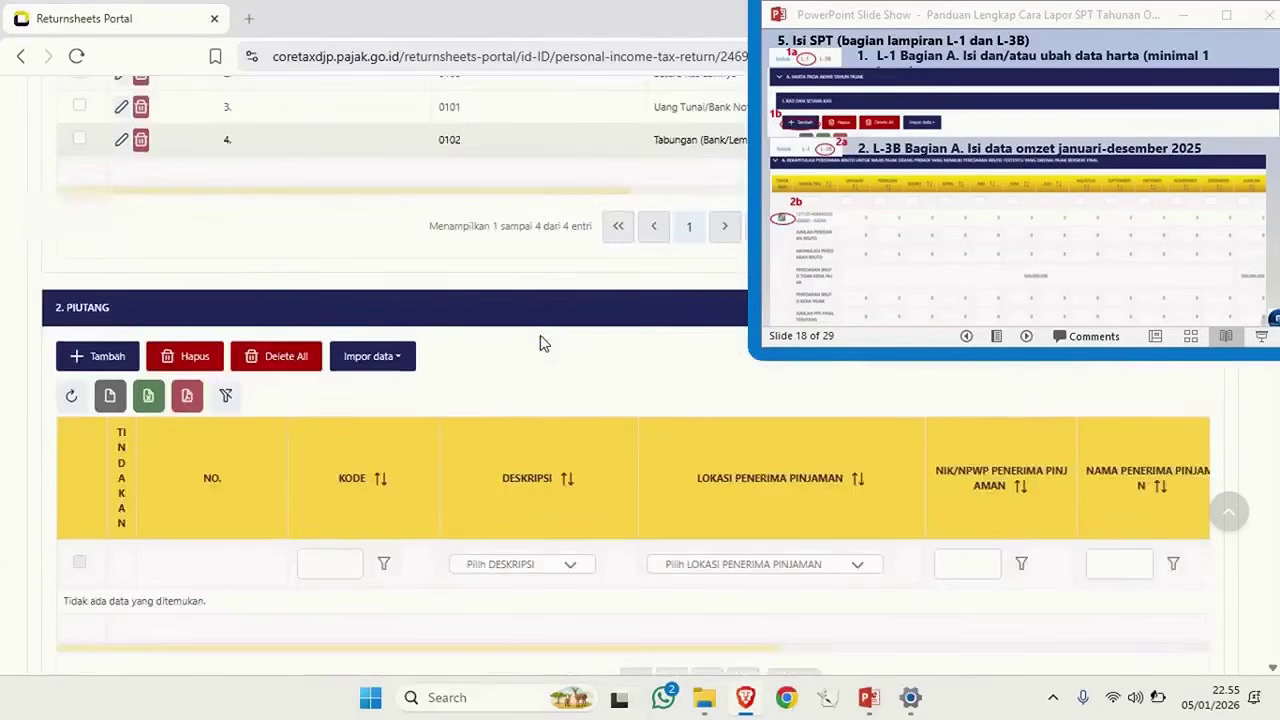
scroll(538, 345, "down", 5)
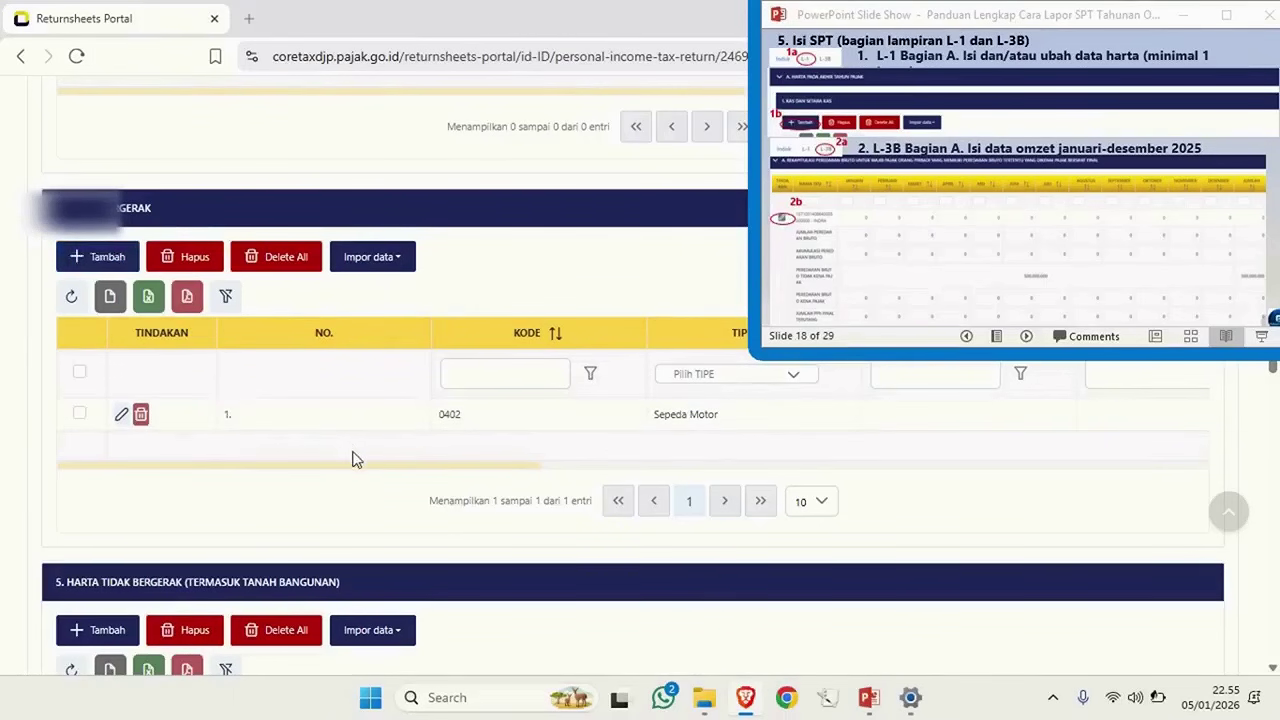
scroll(357, 459, "down", 3)
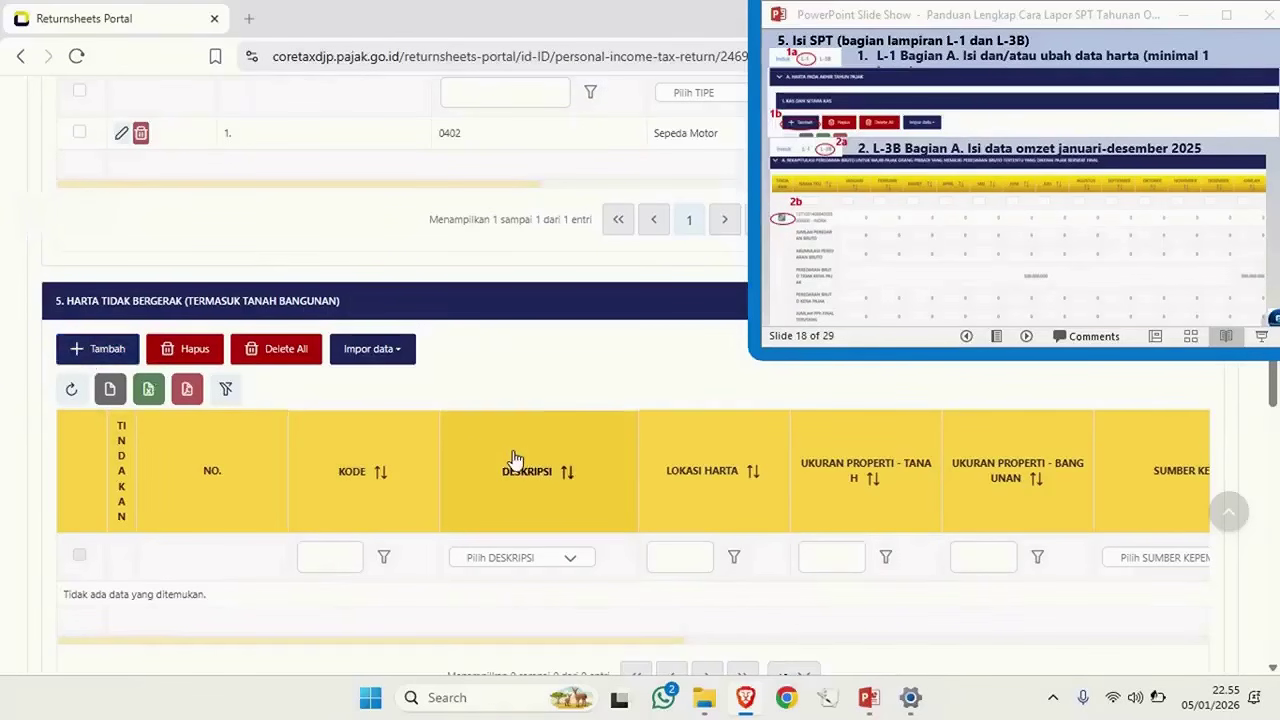
scroll(513, 458, "down", 4)
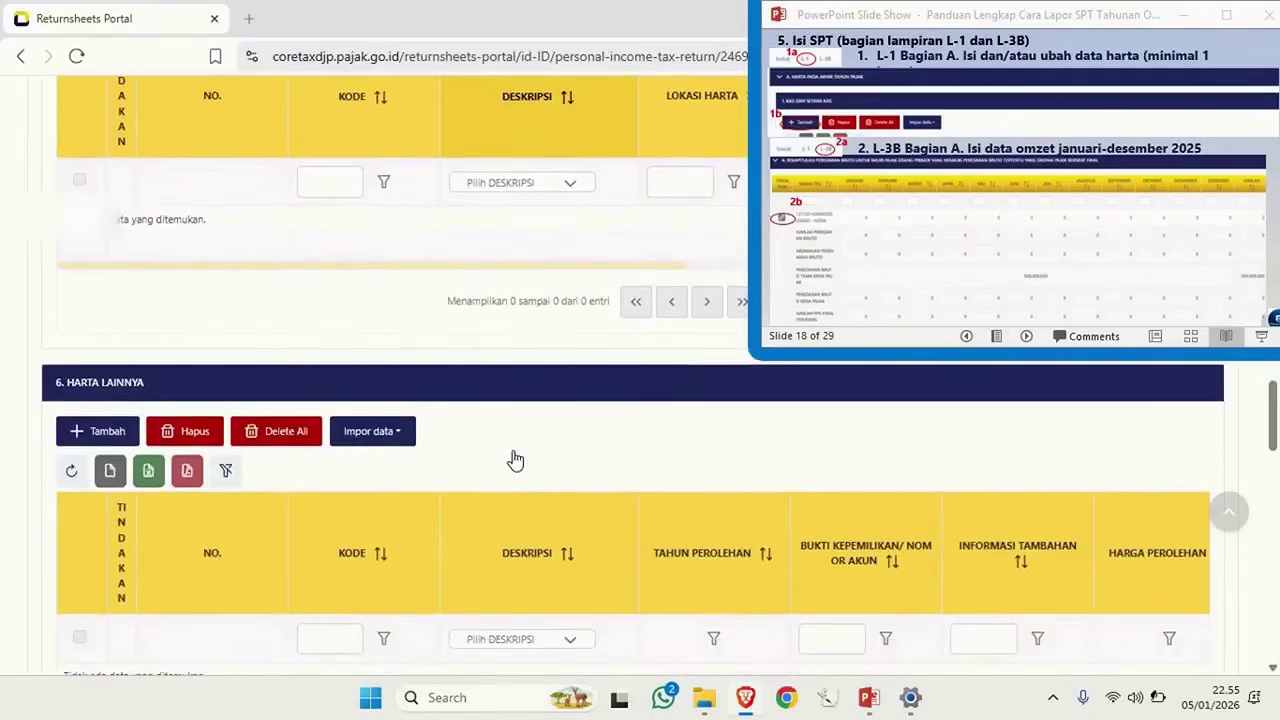
scroll(513, 458, "down", 1)
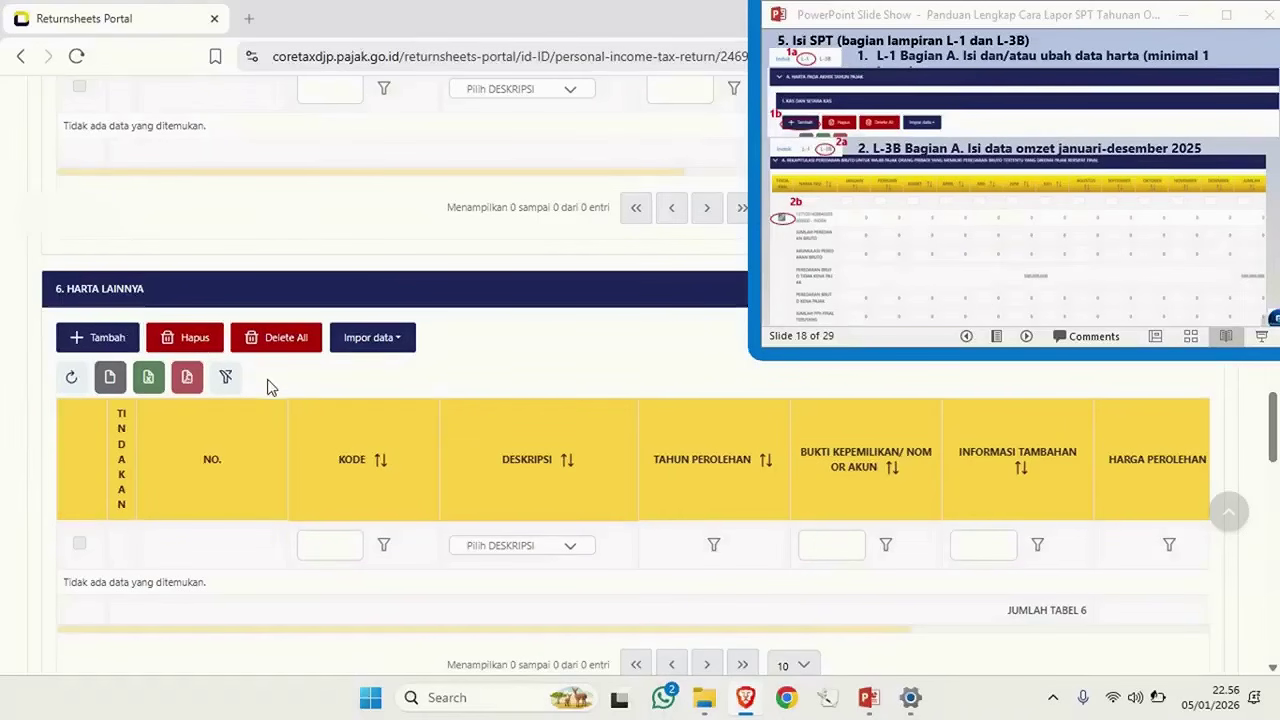
left_click(106, 339)
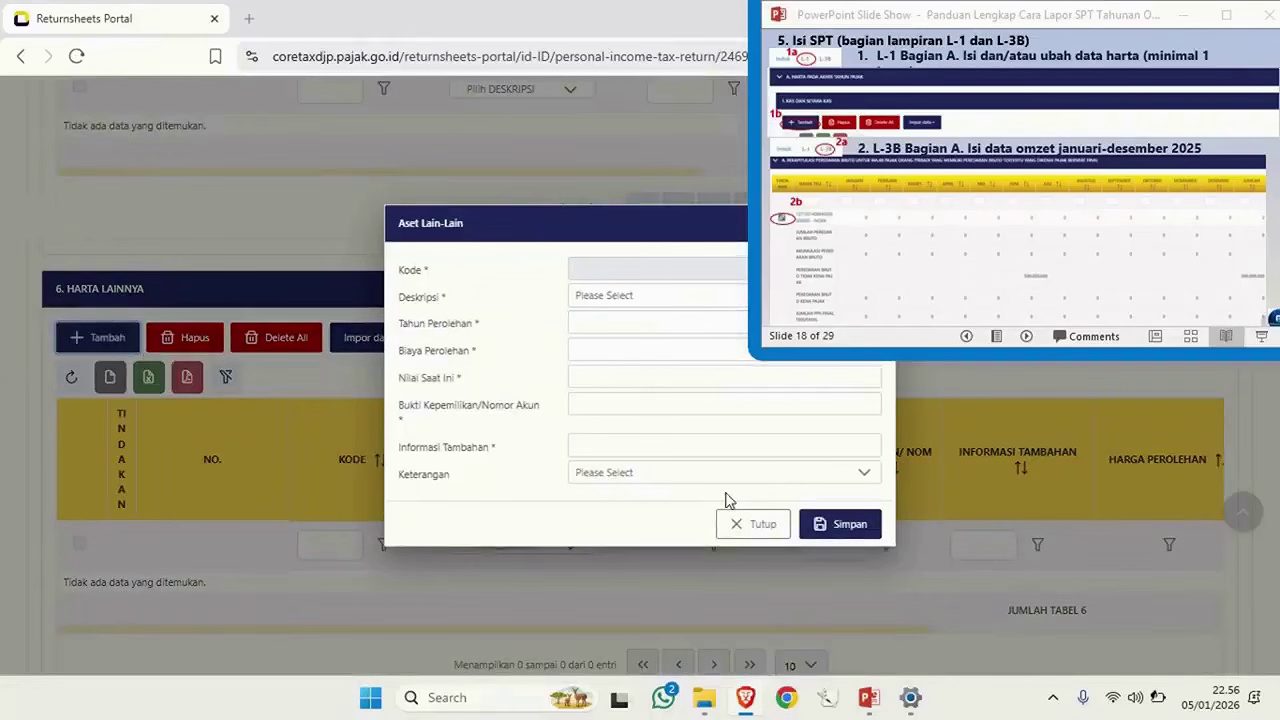
left_click(751, 525)
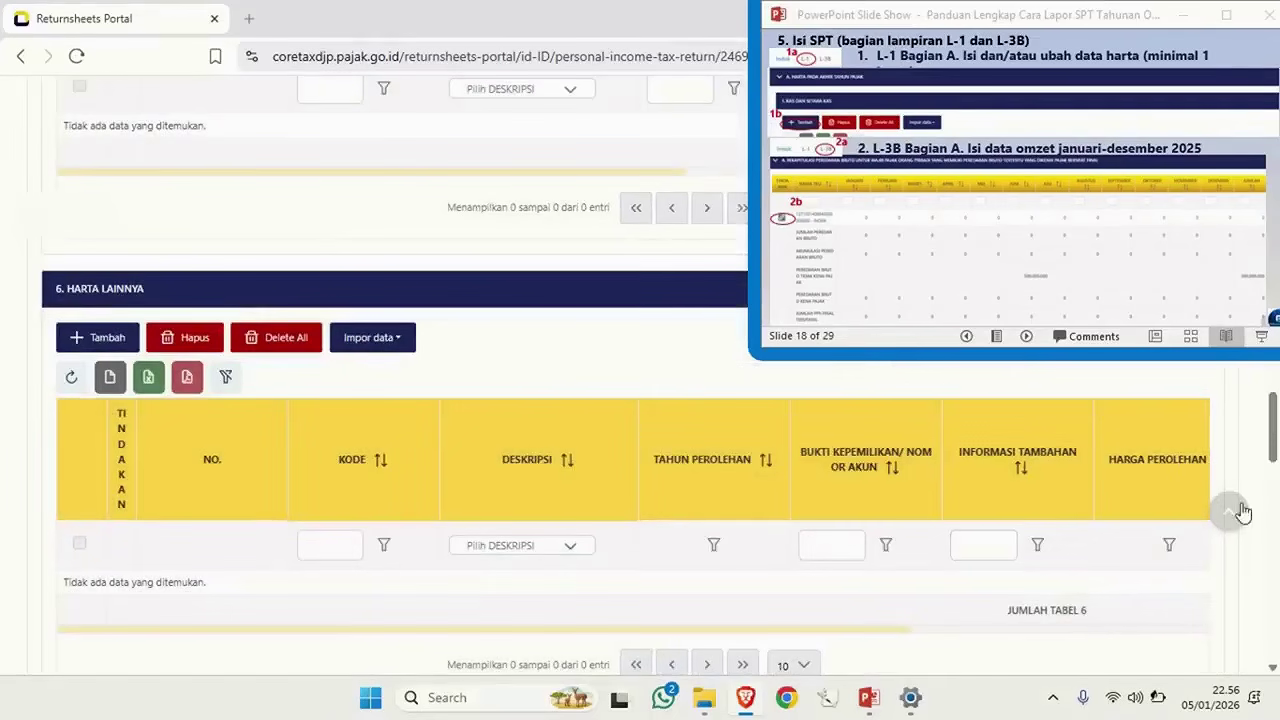
In section A of attachment L-3B, enter and save a turnover of 100.000.000 for each month from Januari to Desember.
scroll(734, 405, "up", 20)
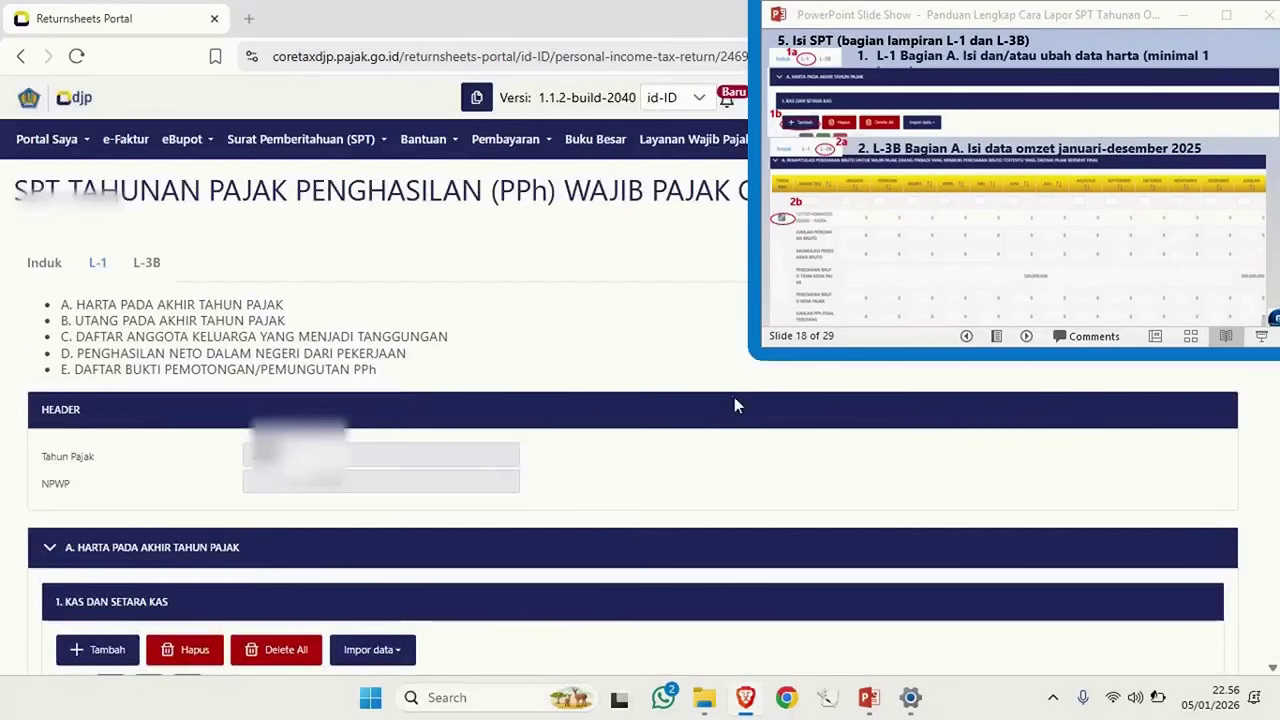
left_click(147, 265)
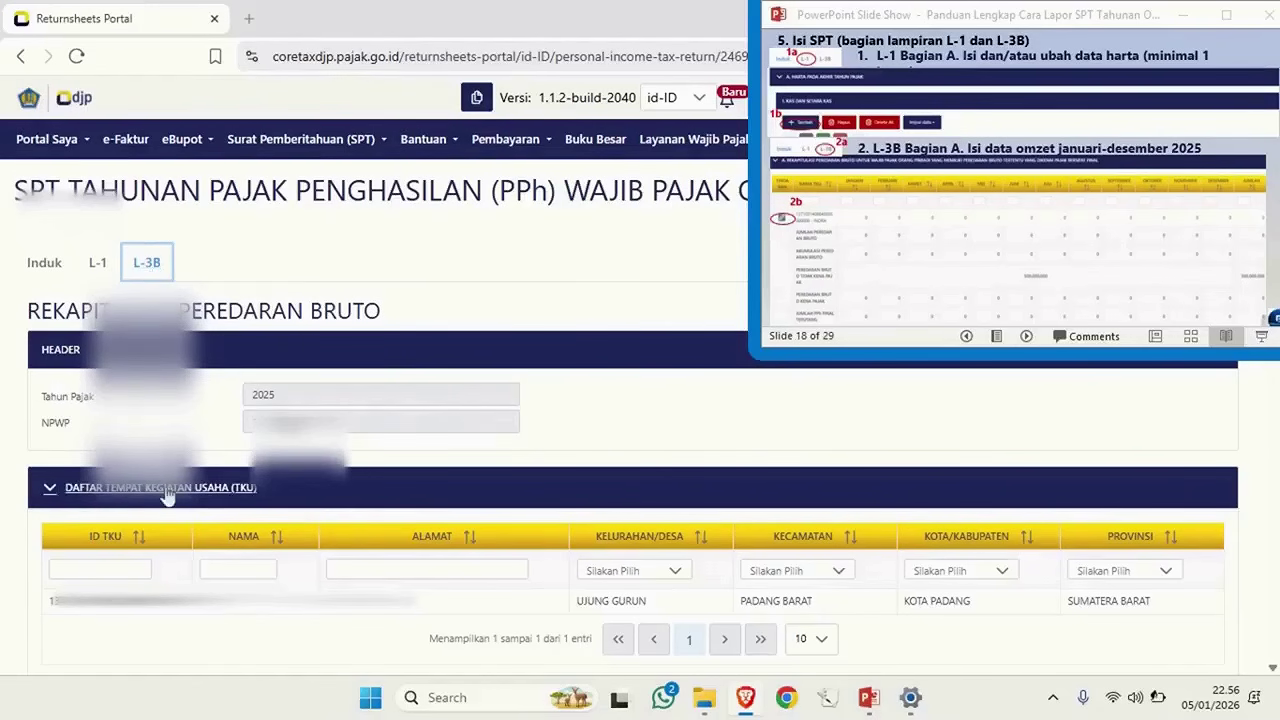
scroll(168, 497, "down", 4)
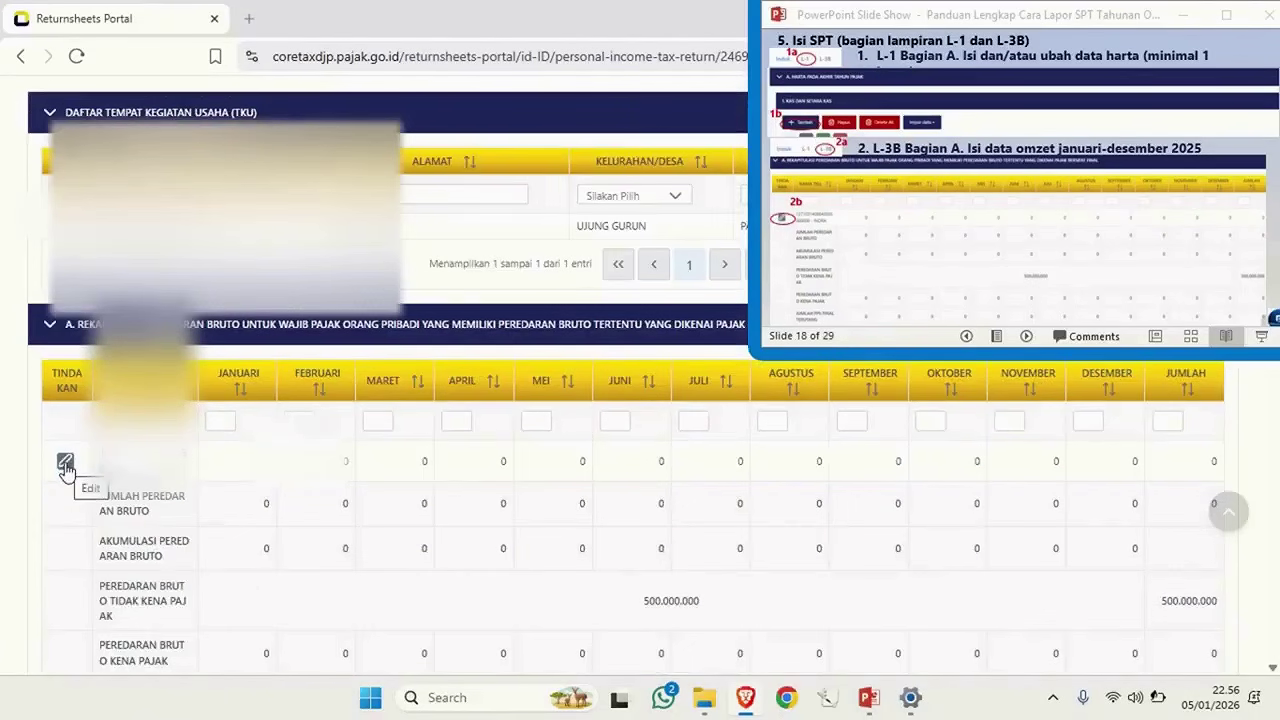
left_click(65, 463)
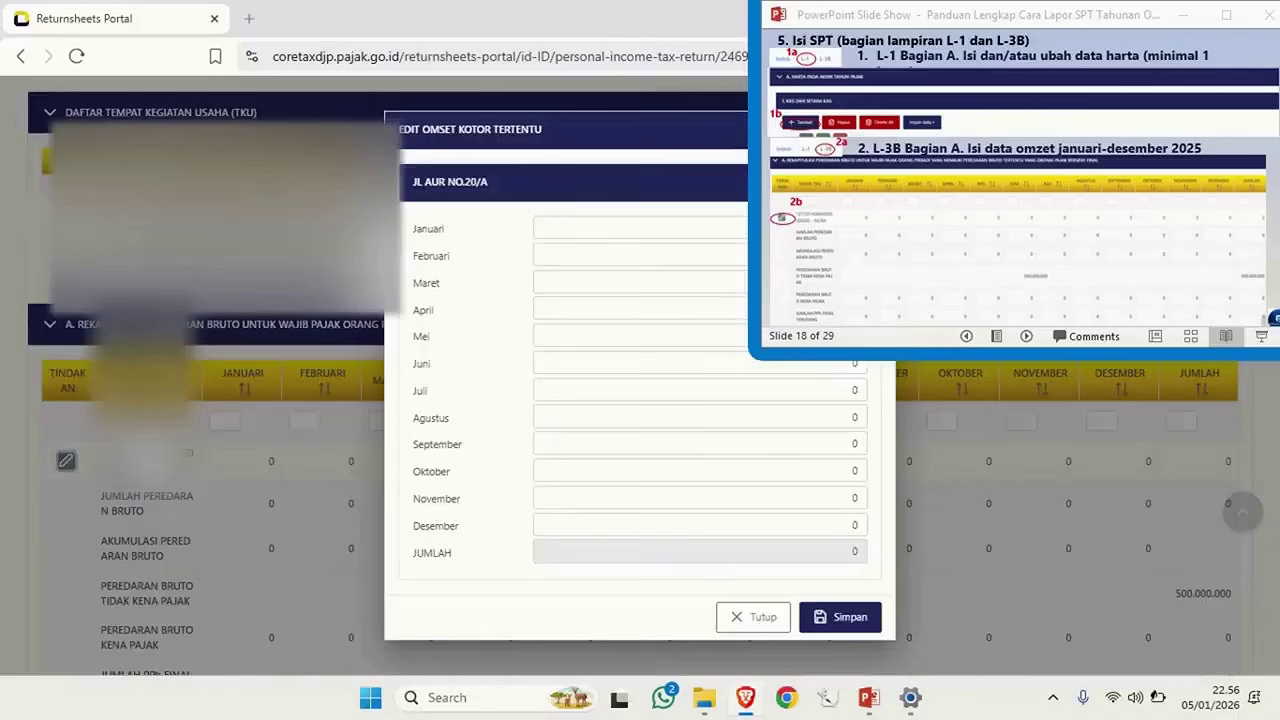
left_click(630, 246)
left_click(633, 229)
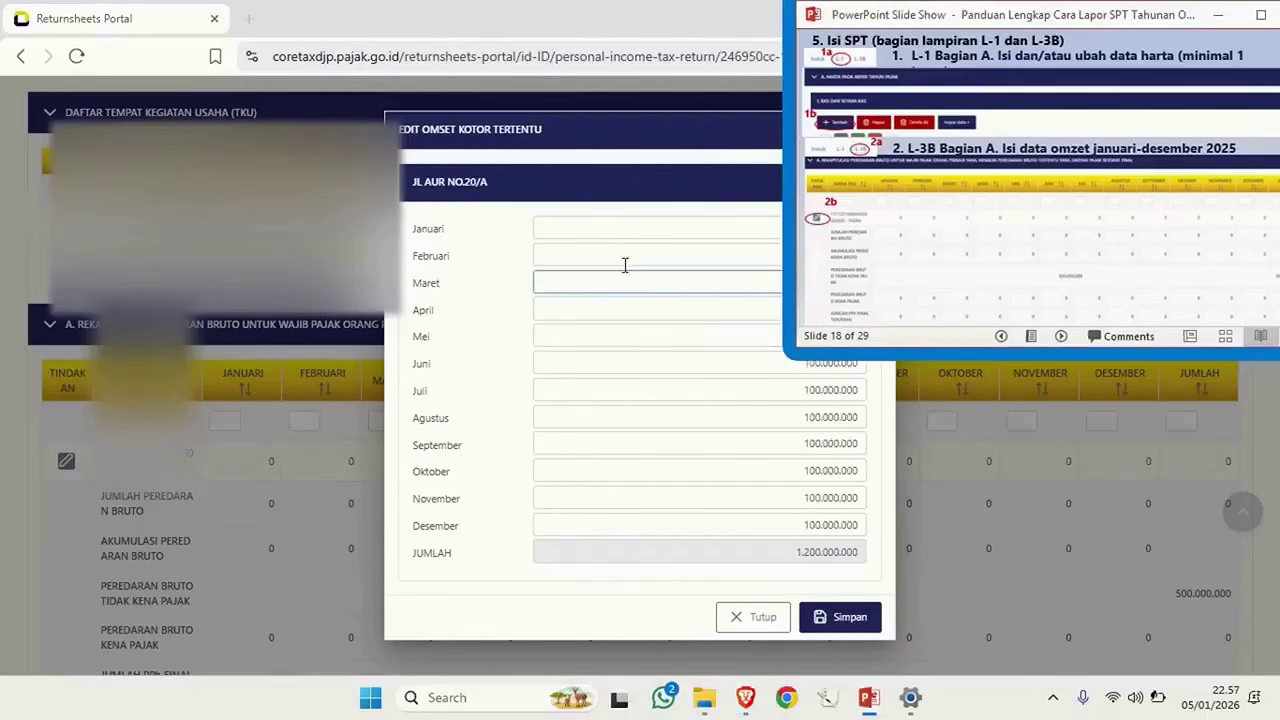
left_click(628, 252)
left_click(648, 229)
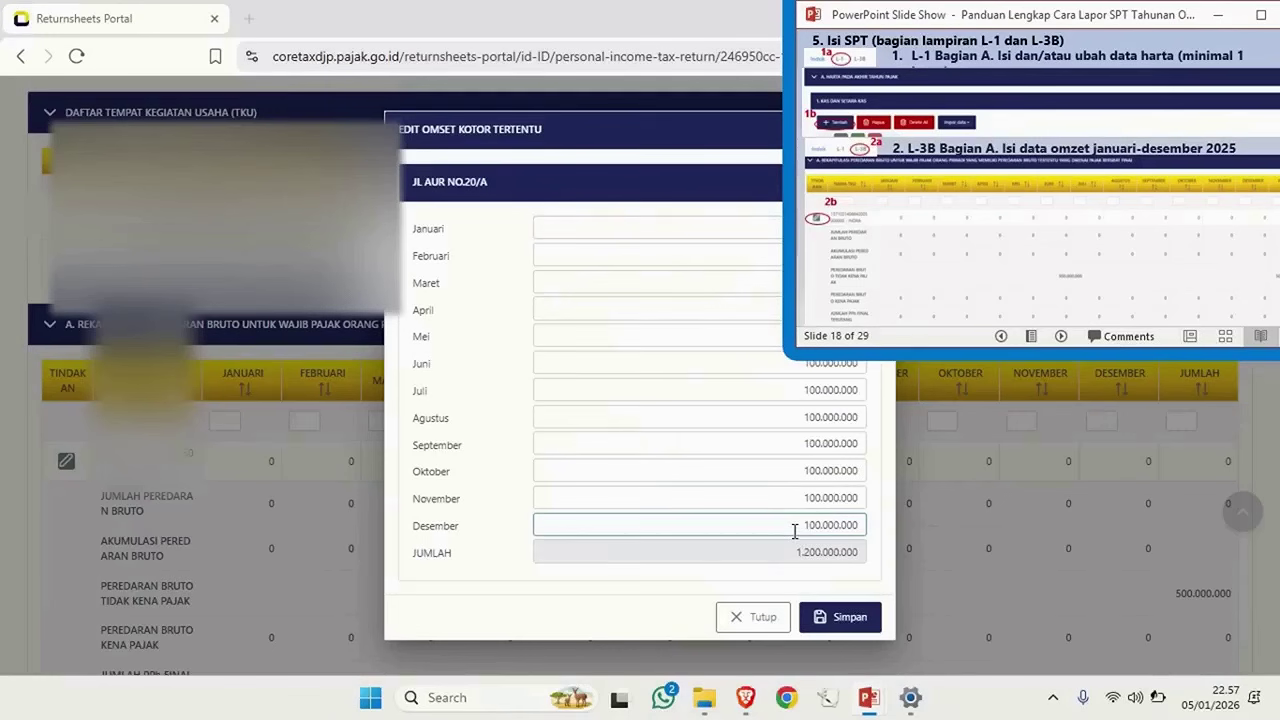
left_click(832, 622)
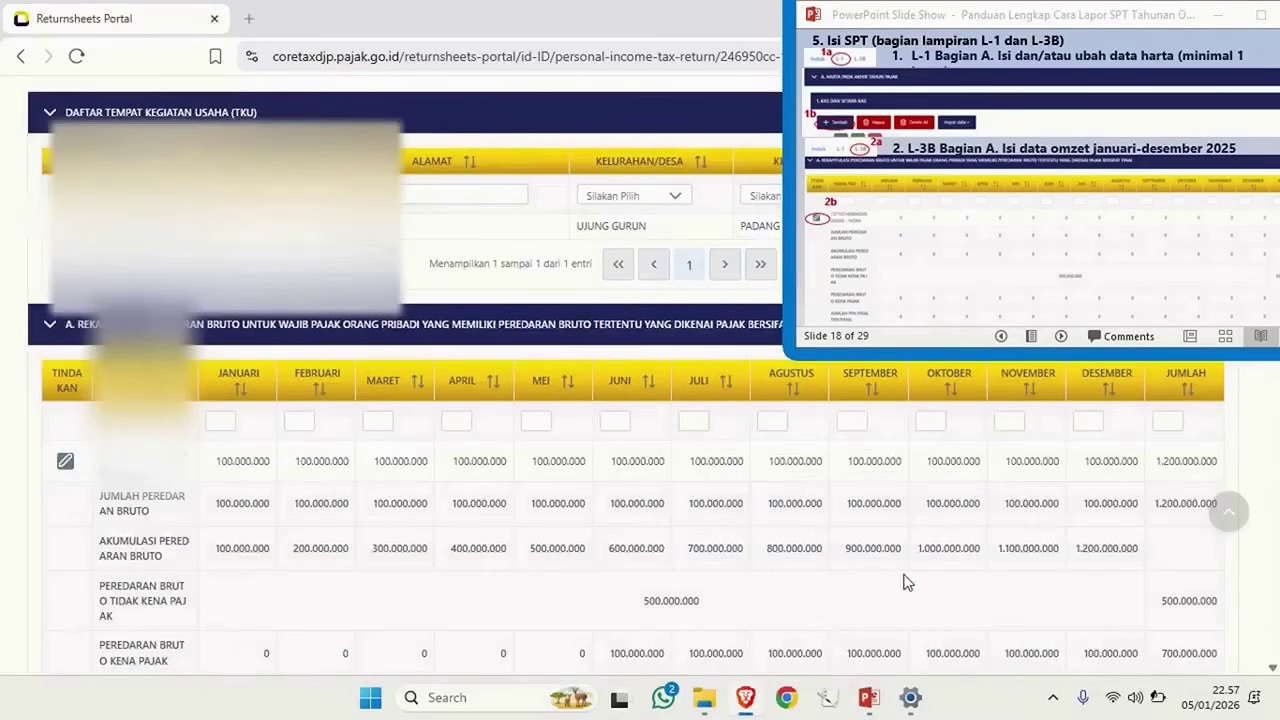
Examine the monthly taxable turnover, PPh final terutang, self-paid tax and Selisih rows of the L-3B recapitulation.
scroll(1006, 543, "down", 1)
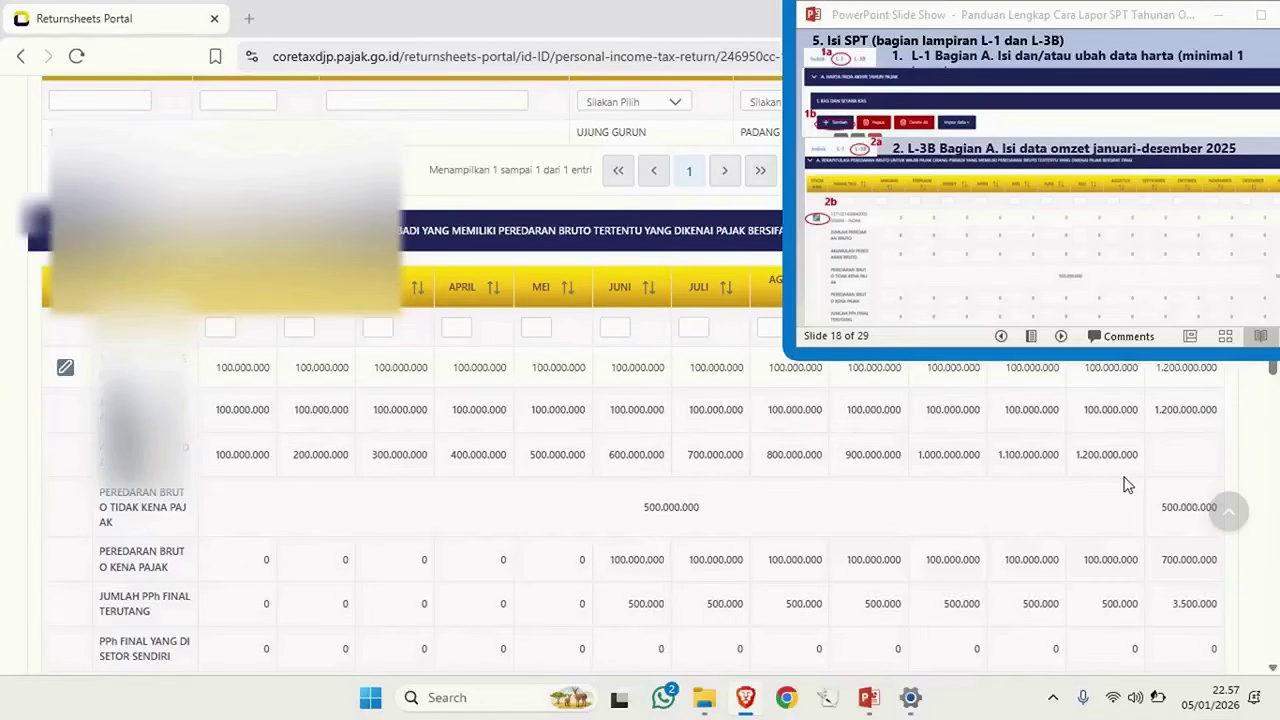
scroll(1125, 485, "down", 1)
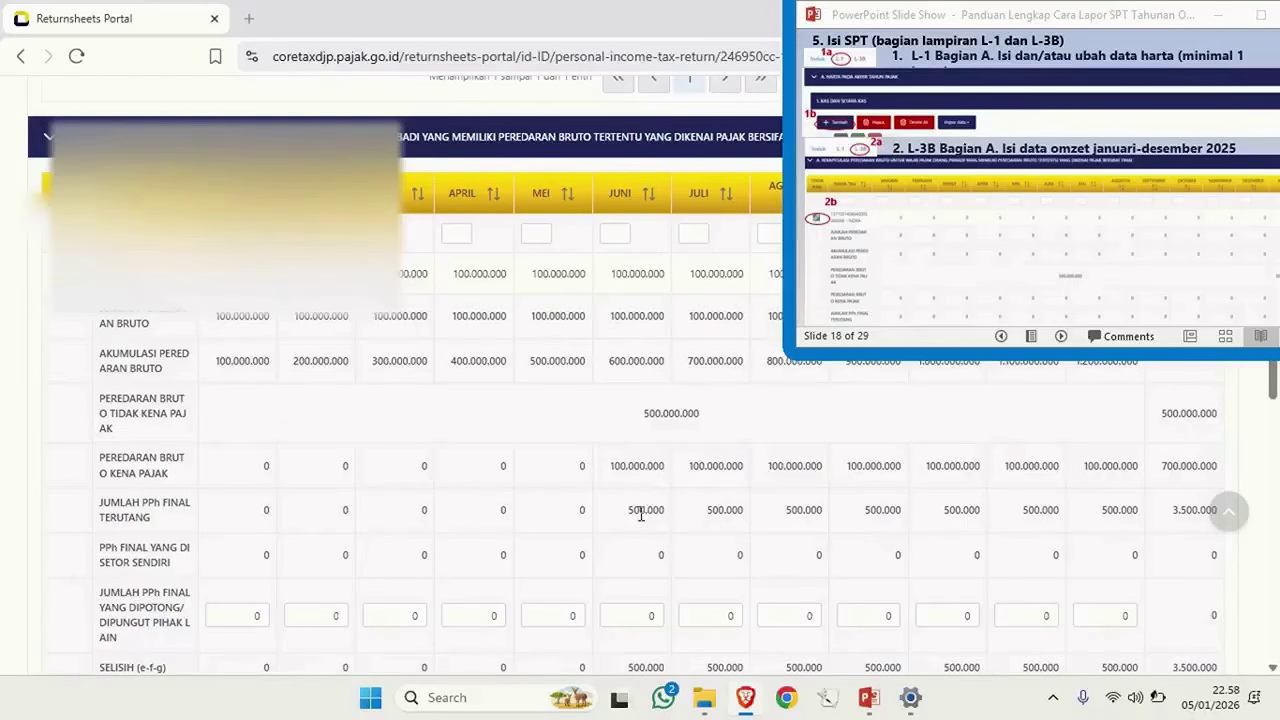
scroll(641, 513, "down", 1)
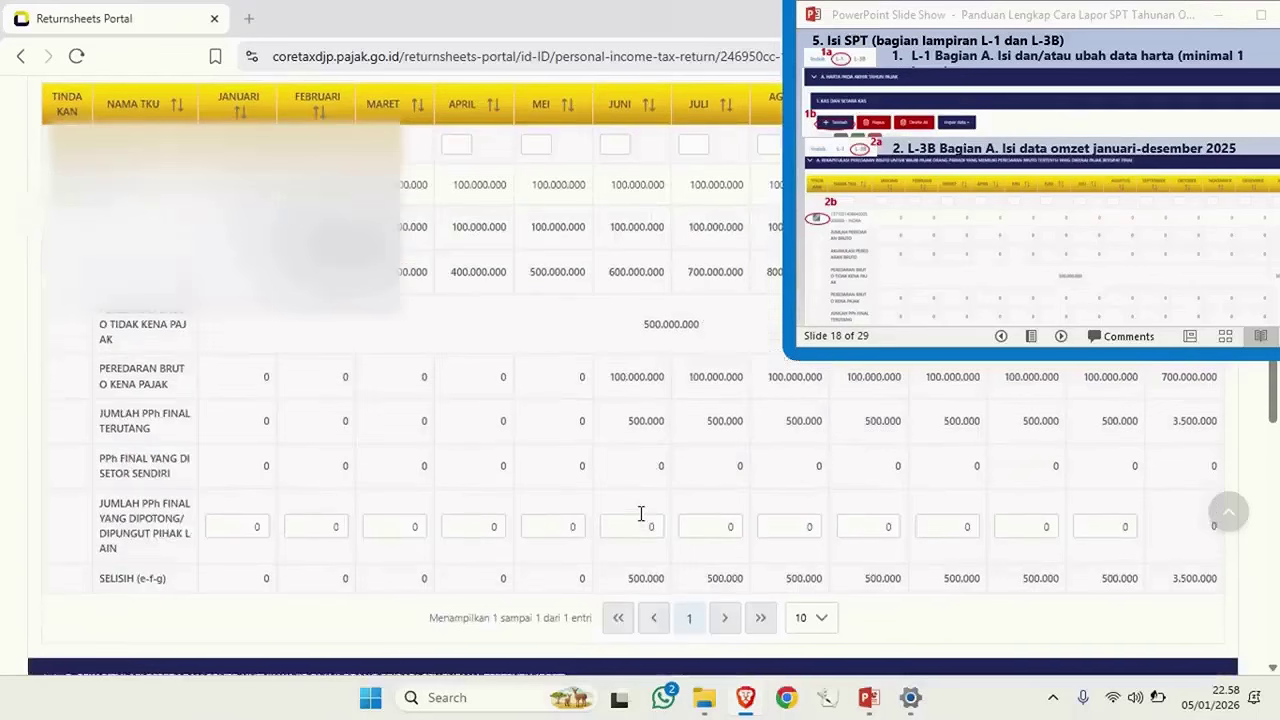
Compare the PPh Final yang Disetor Sendiri row with Jumlah PPh Final Terutang for Juni to Desember in the L-3B recapitulation.
scroll(645, 509, "up", 1)
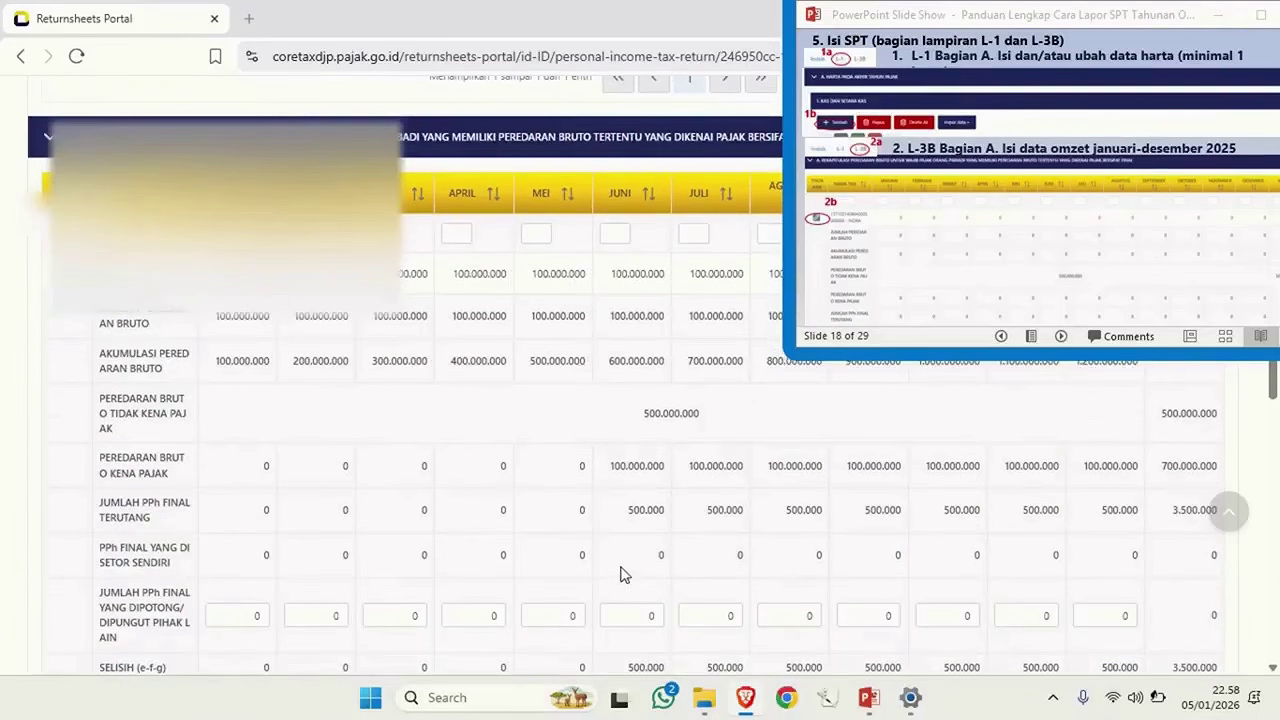
left_click_drag(640, 566, 1141, 560)
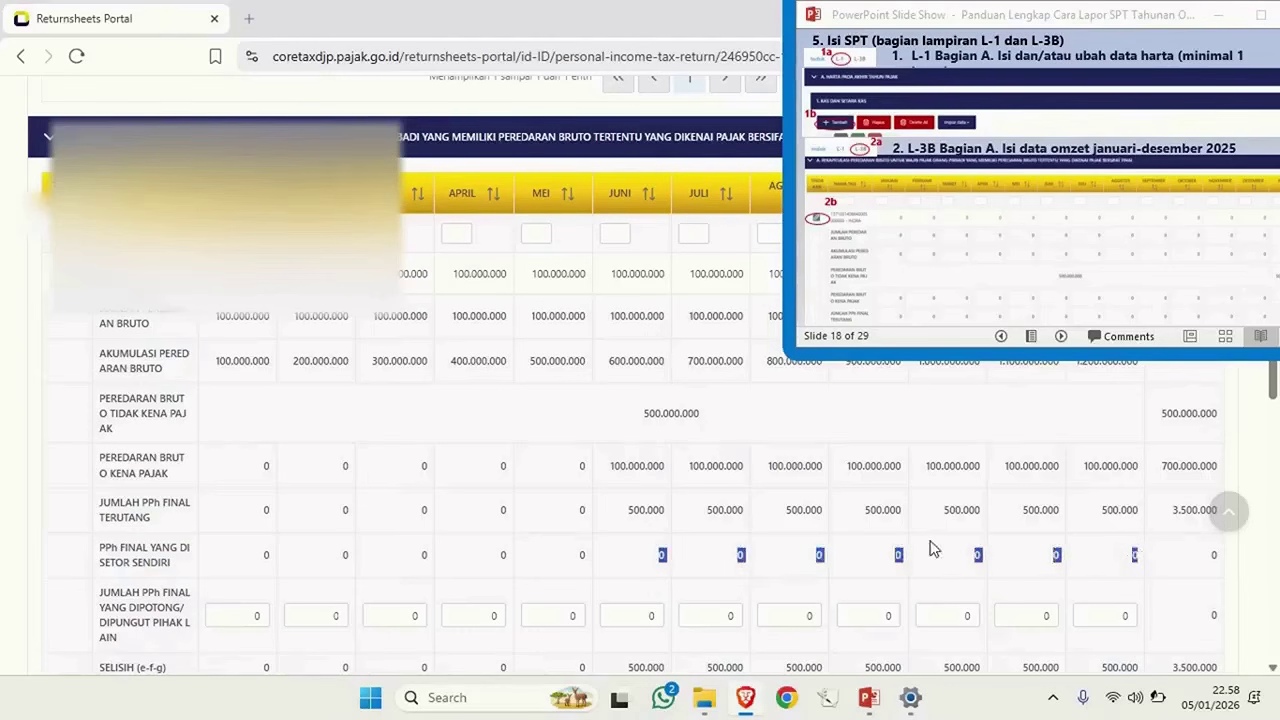
left_click_drag(97, 560, 176, 572)
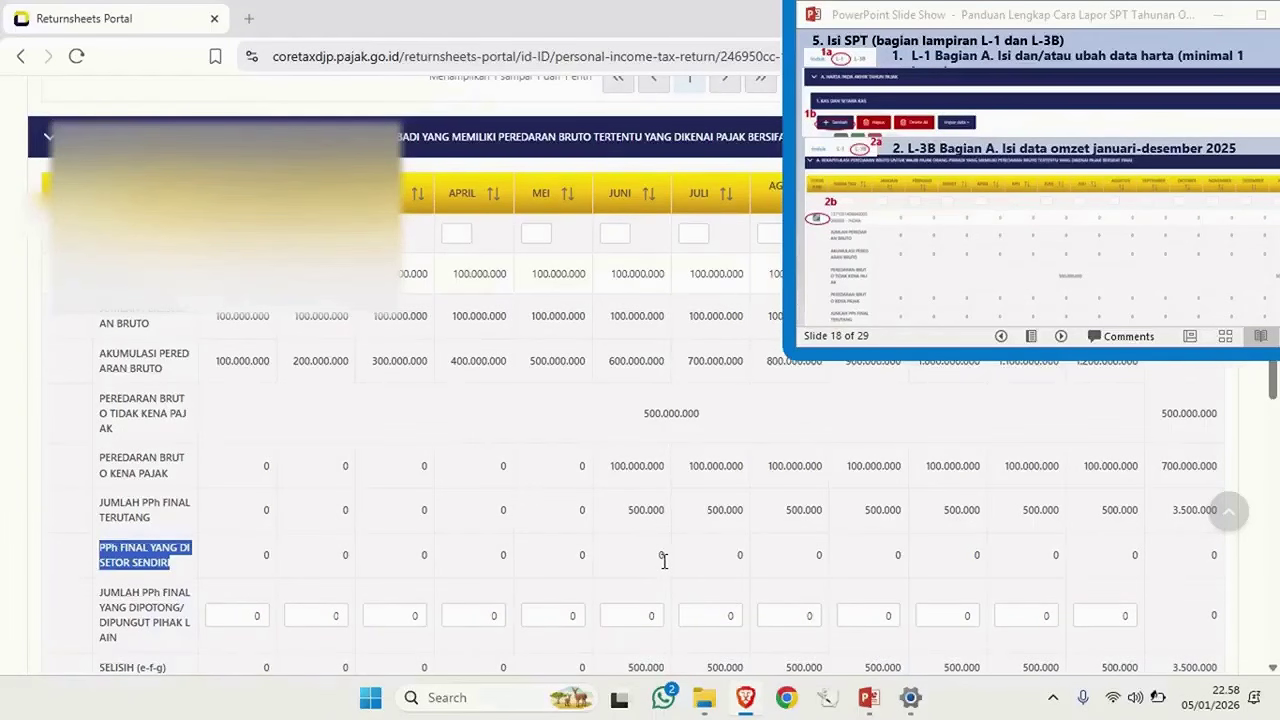
left_click_drag(630, 514, 667, 512)
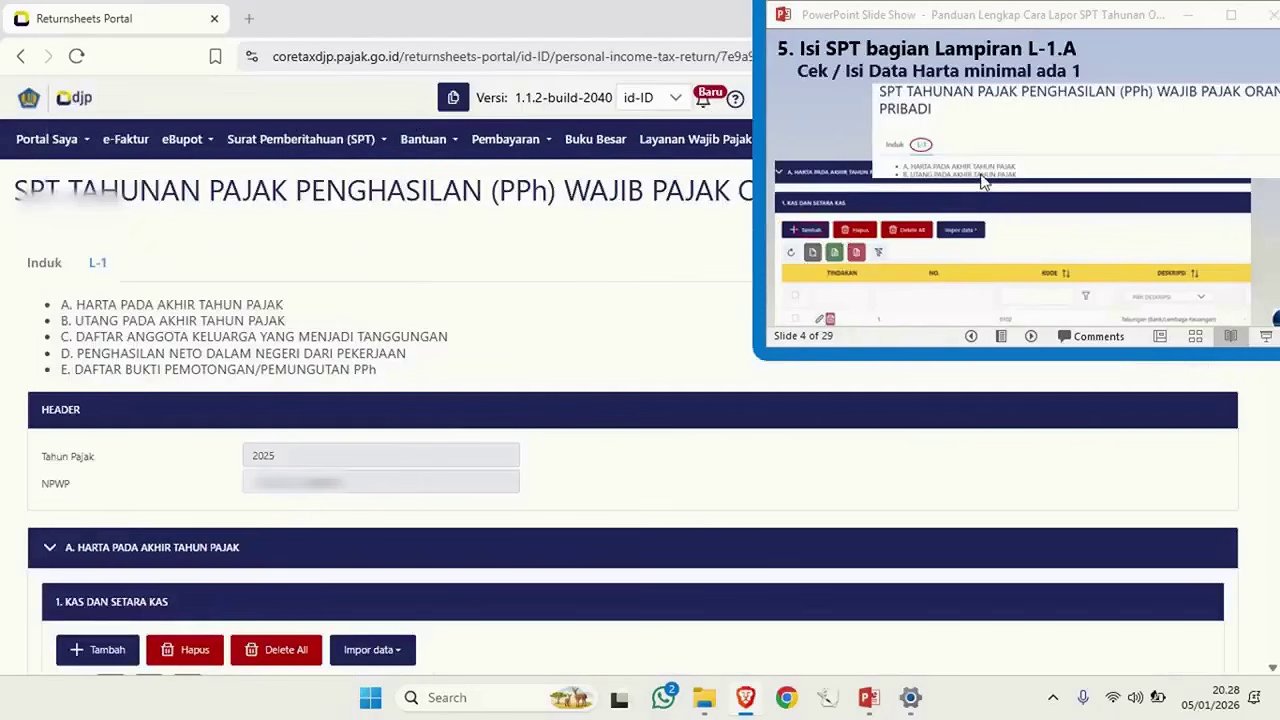
Check the PPh kurang/lebih bayar value at item 11a in section E of the Induk form.
left_click(983, 180)
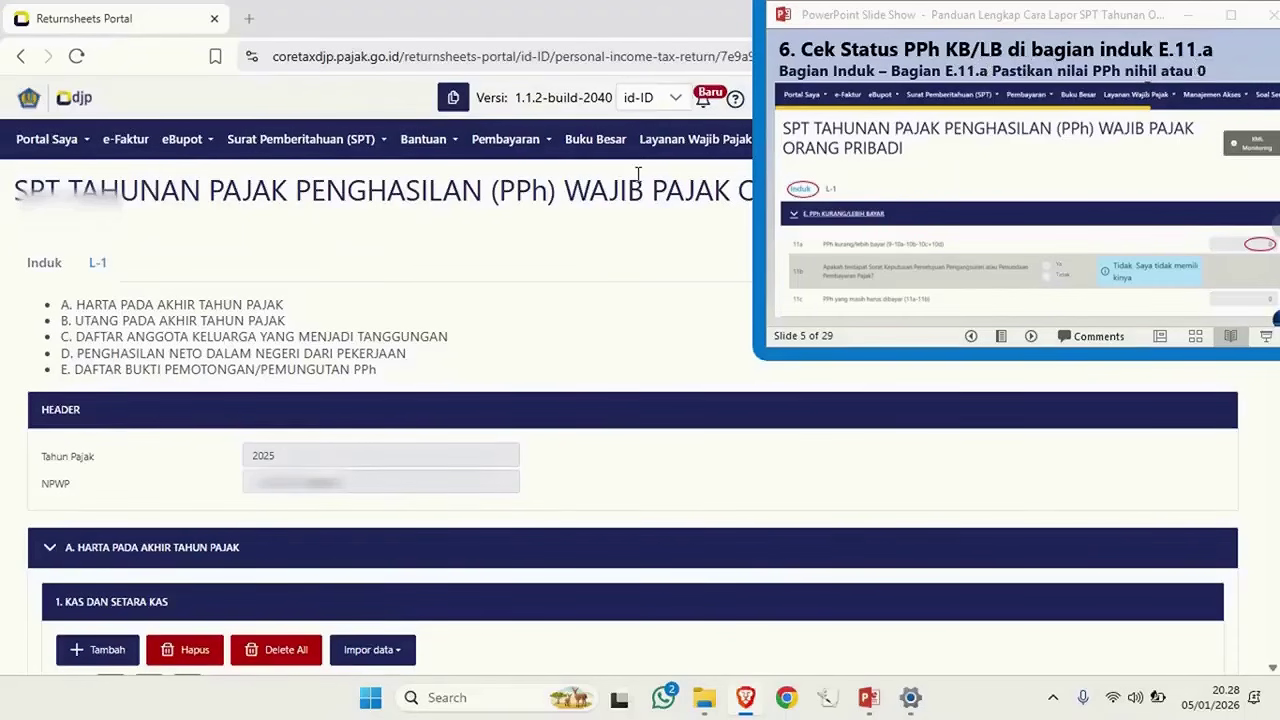
left_click(41, 268)
left_click(67, 372)
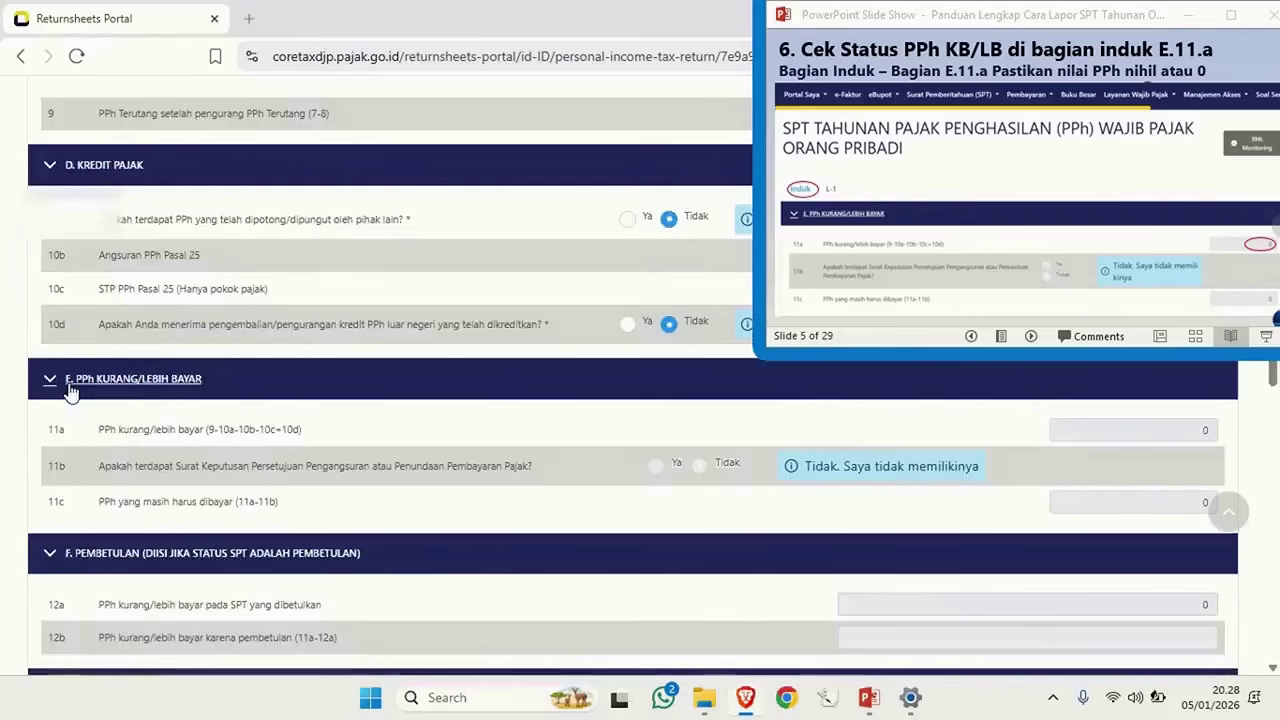
left_click_drag(97, 432, 305, 450)
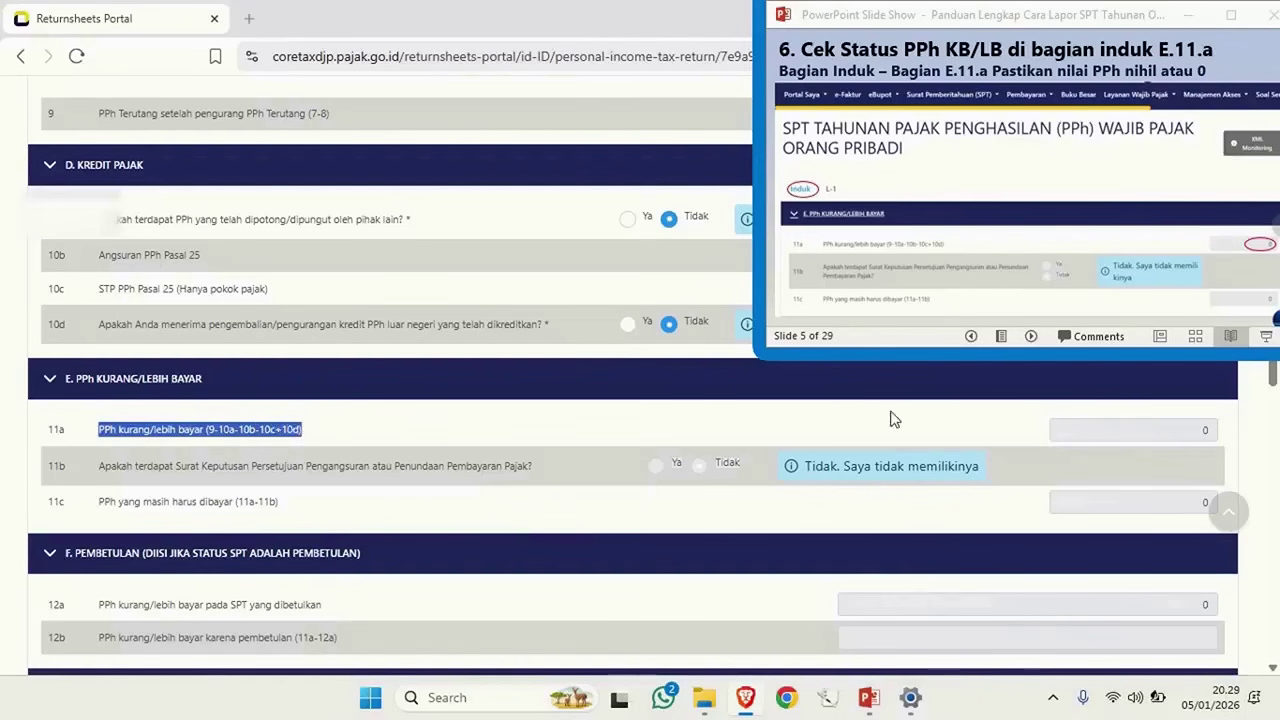
double_click(1203, 431)
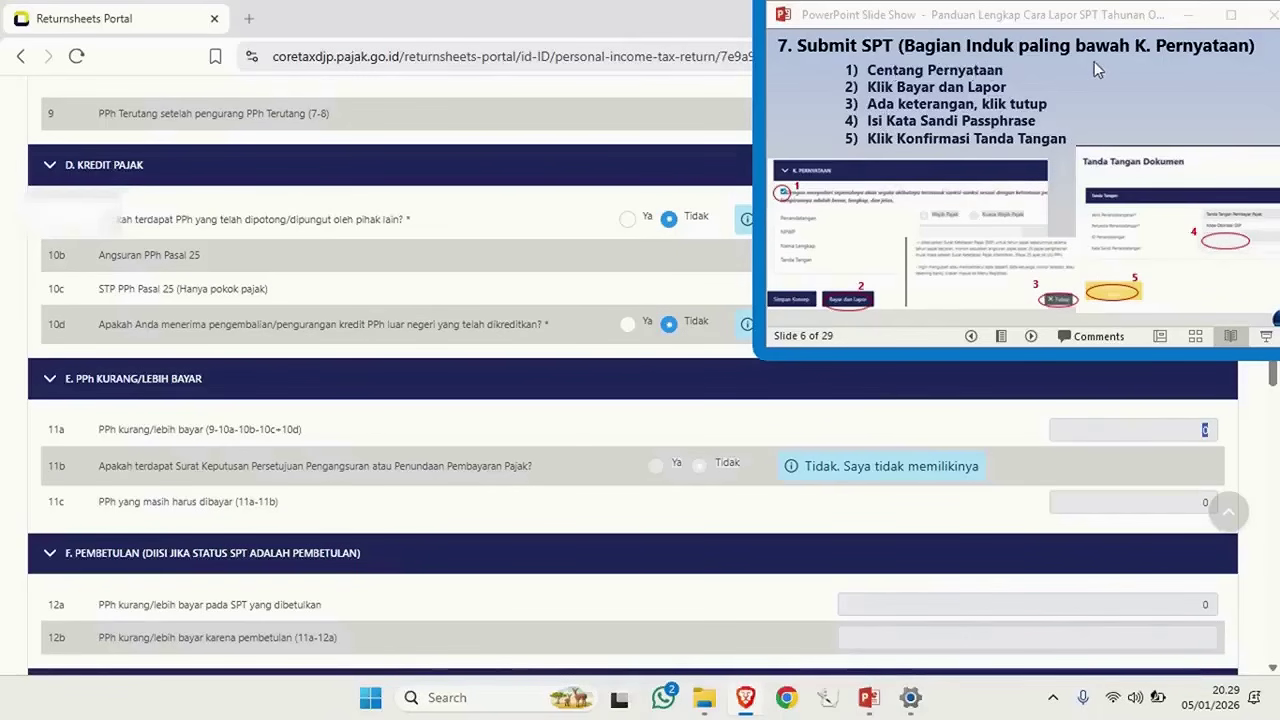
Accept the declaration in section K. Pernyataan, submit the return with Bayar dan Lapor, and dismiss the Pemberitahuan notice.
scroll(163, 430, "down", 15)
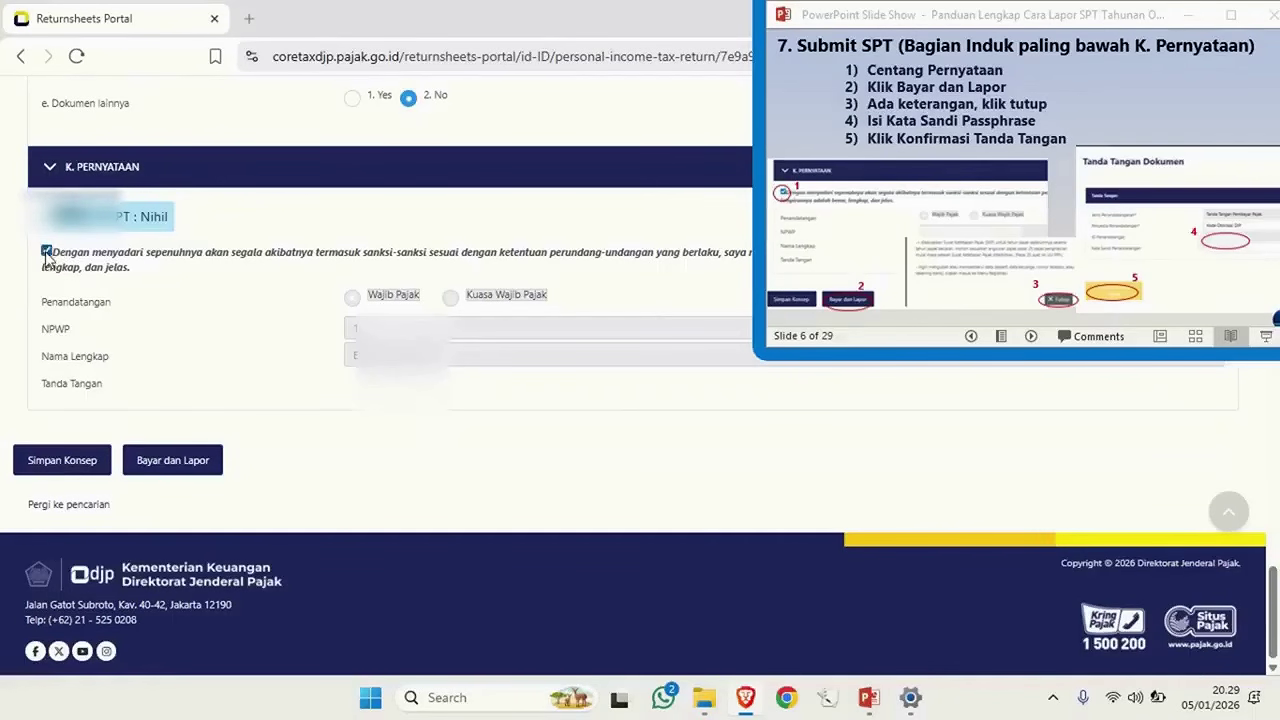
left_click(203, 463)
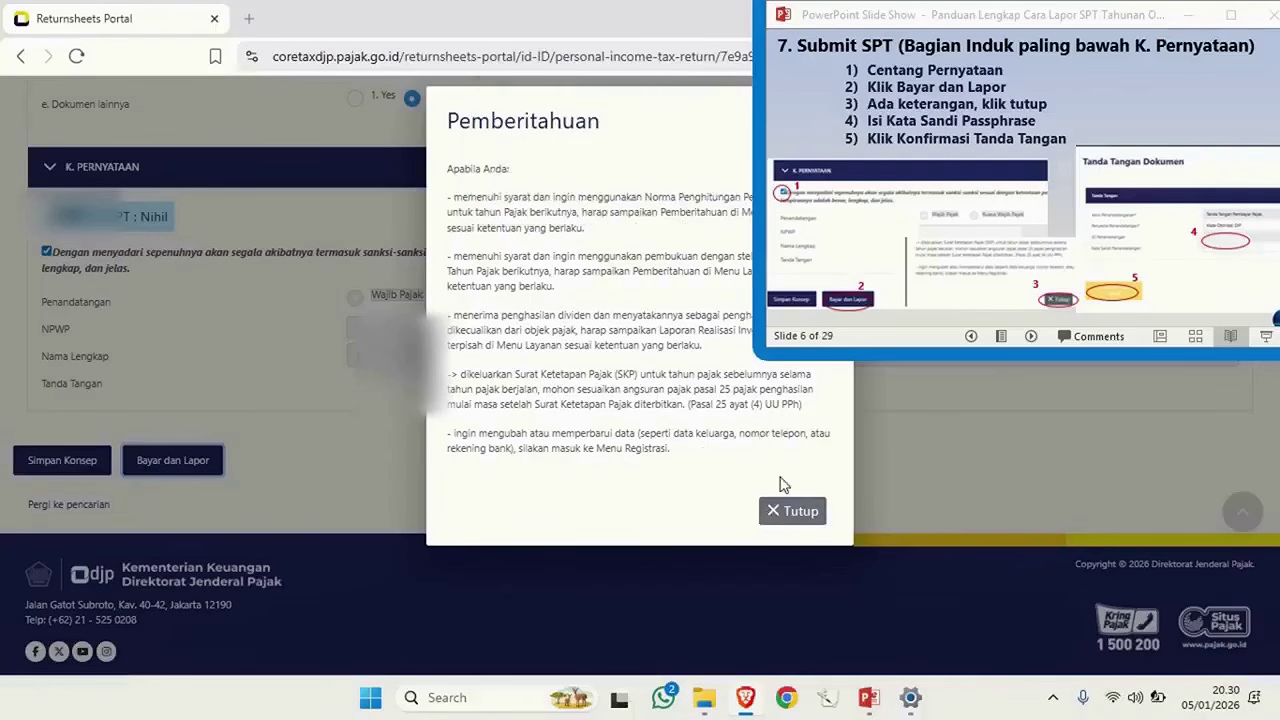
left_click(788, 517)
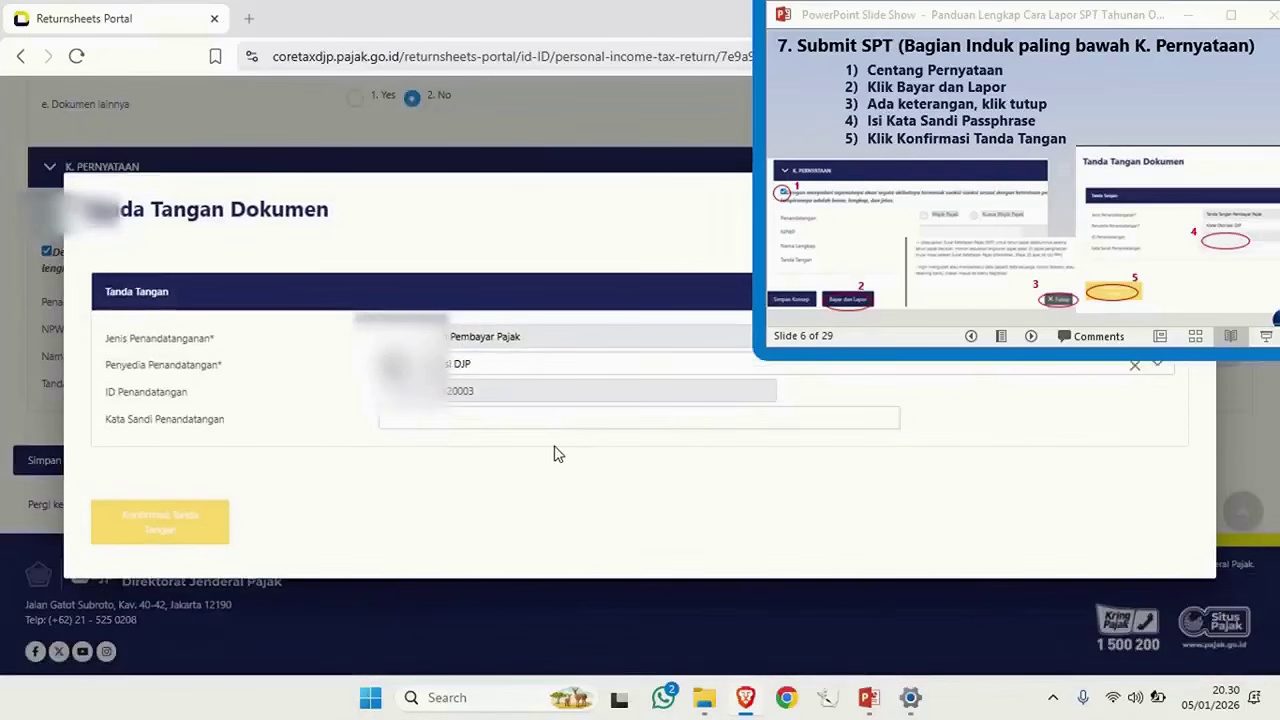
Enter the Kata Sandi Penandatangan and confirm the signature, and request the Tanda Terima for the submitted Januari - Desember 2025 annual return.
left_click(411, 421)
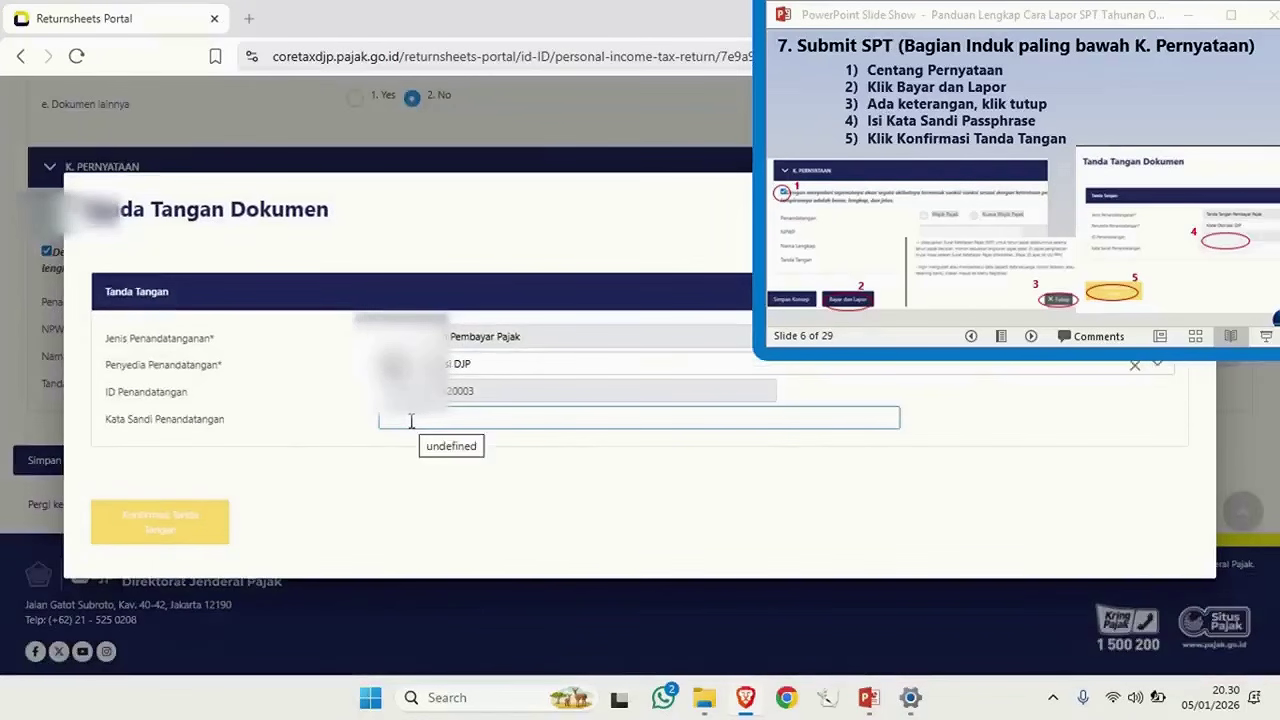
key("ctrl+v")
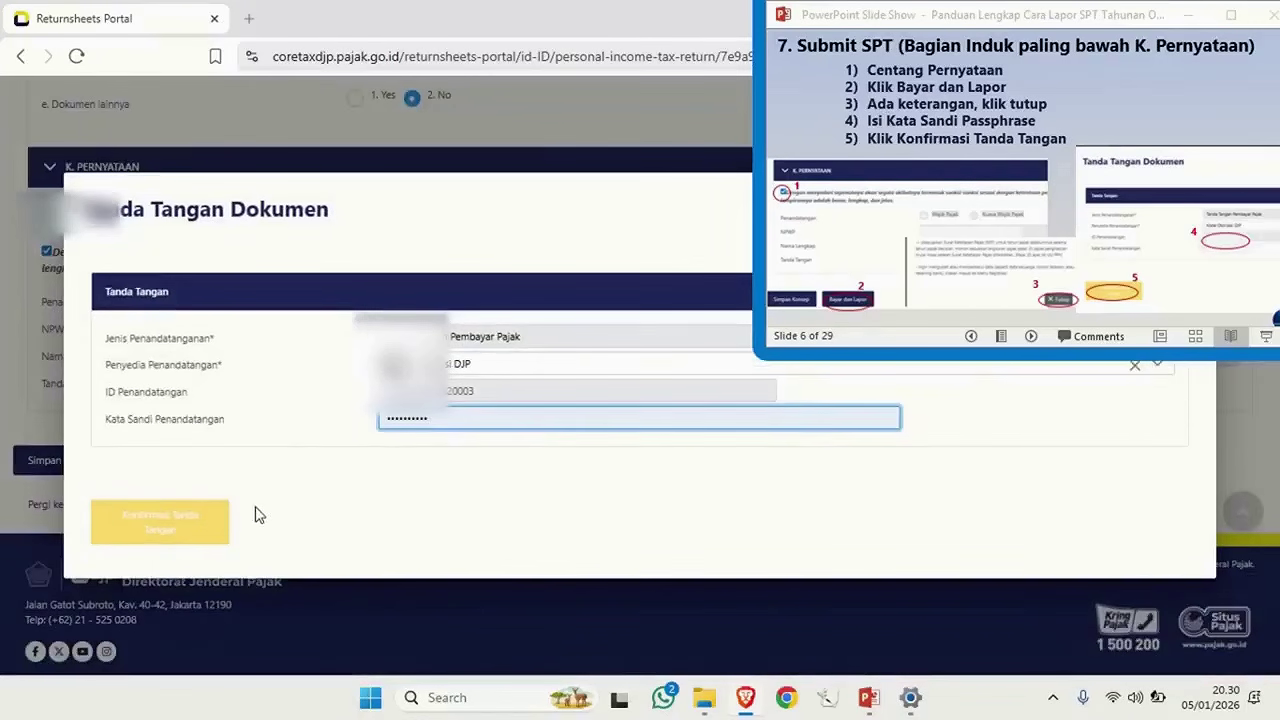
left_click(162, 523)
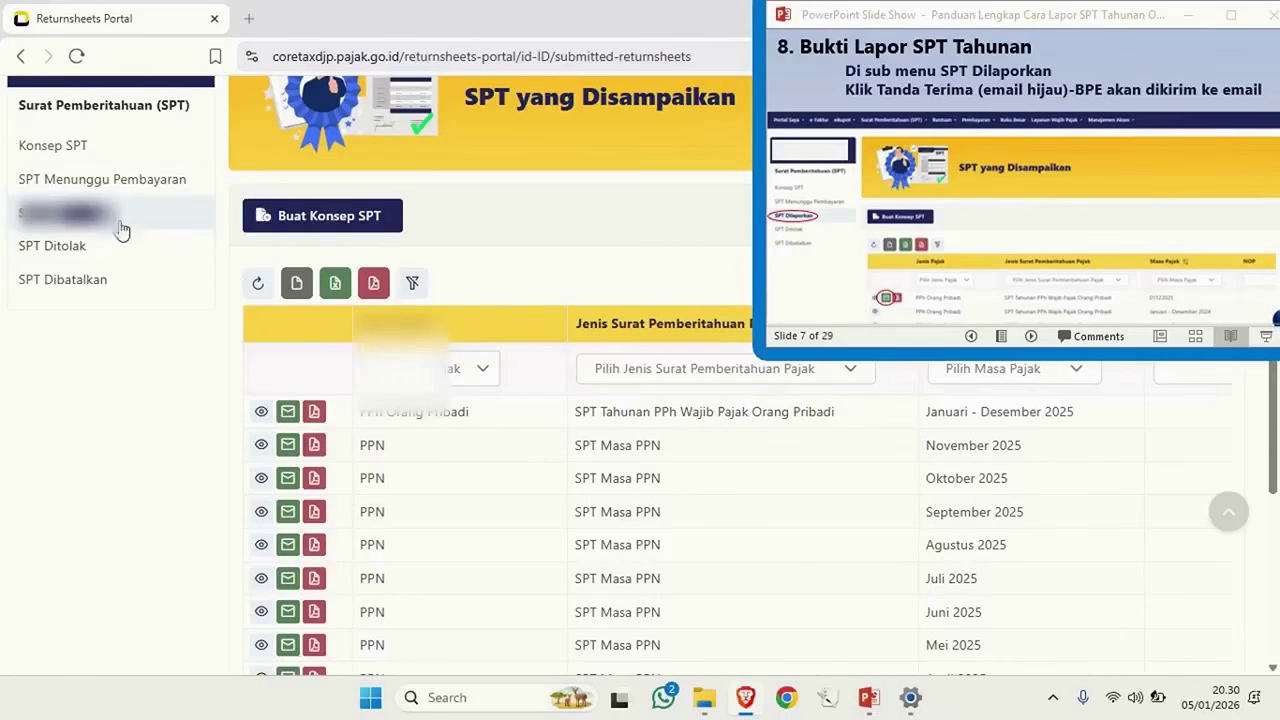
left_click(288, 413)
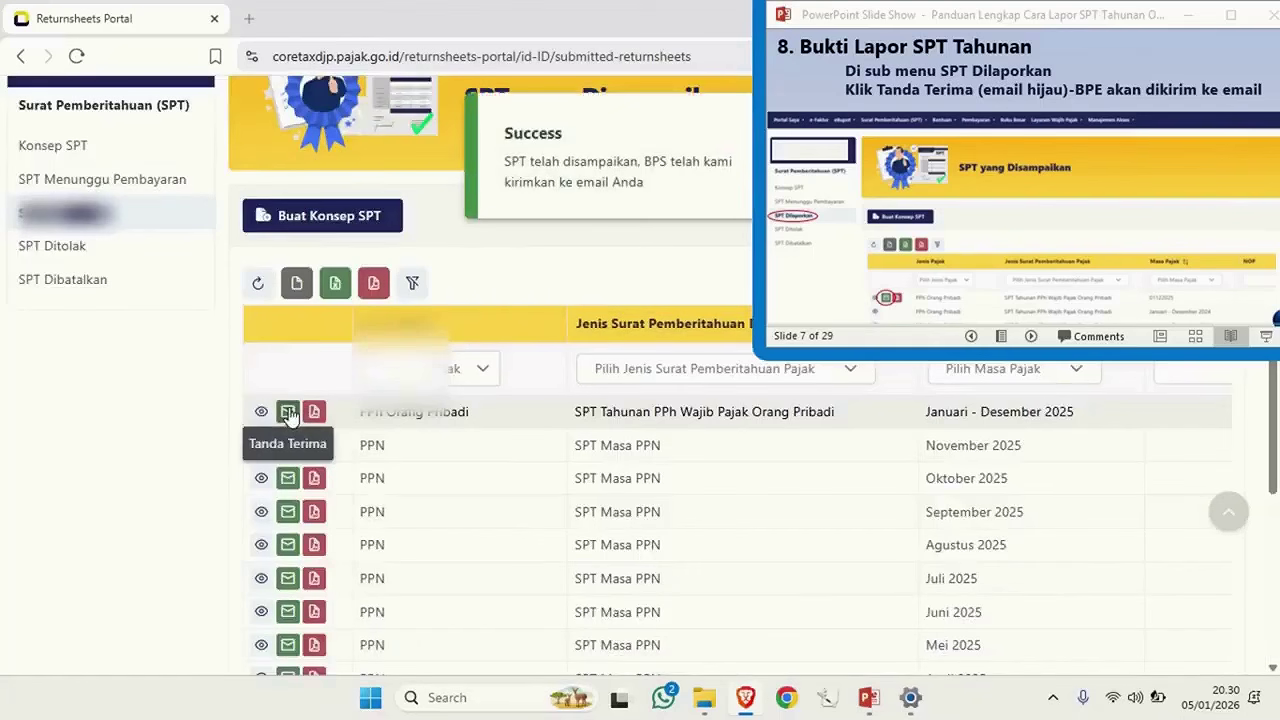
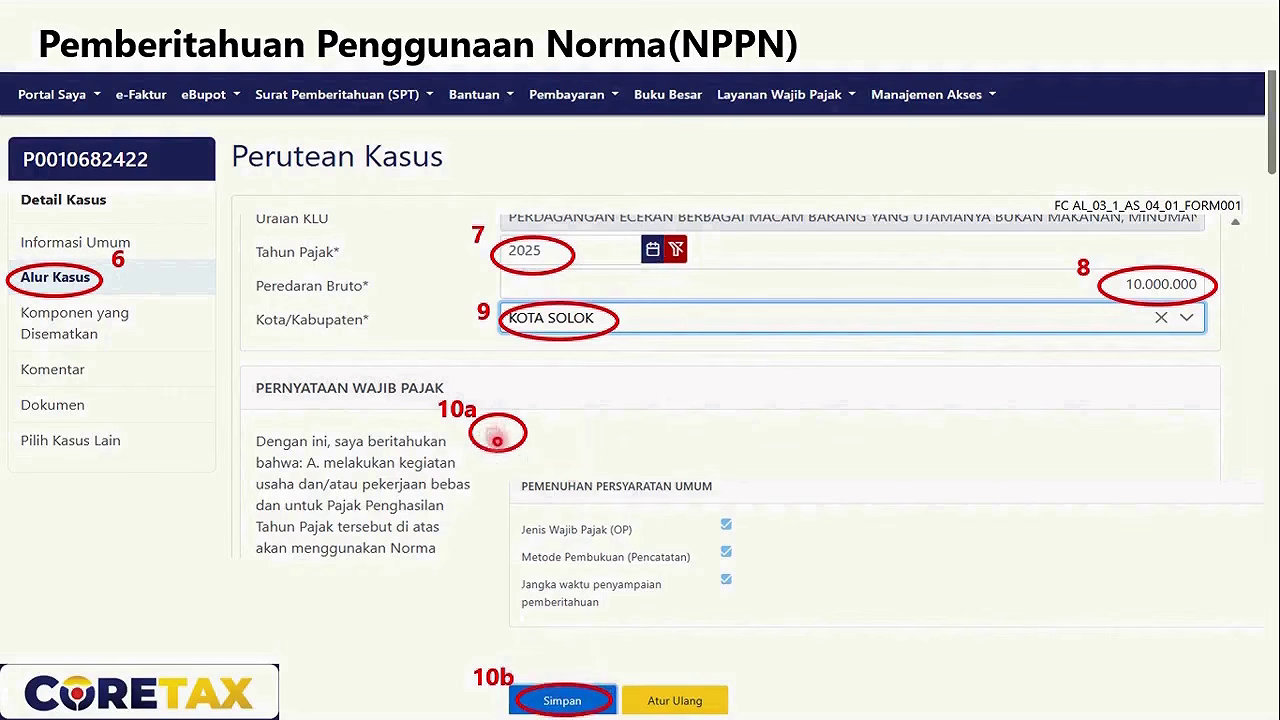
key("Right")
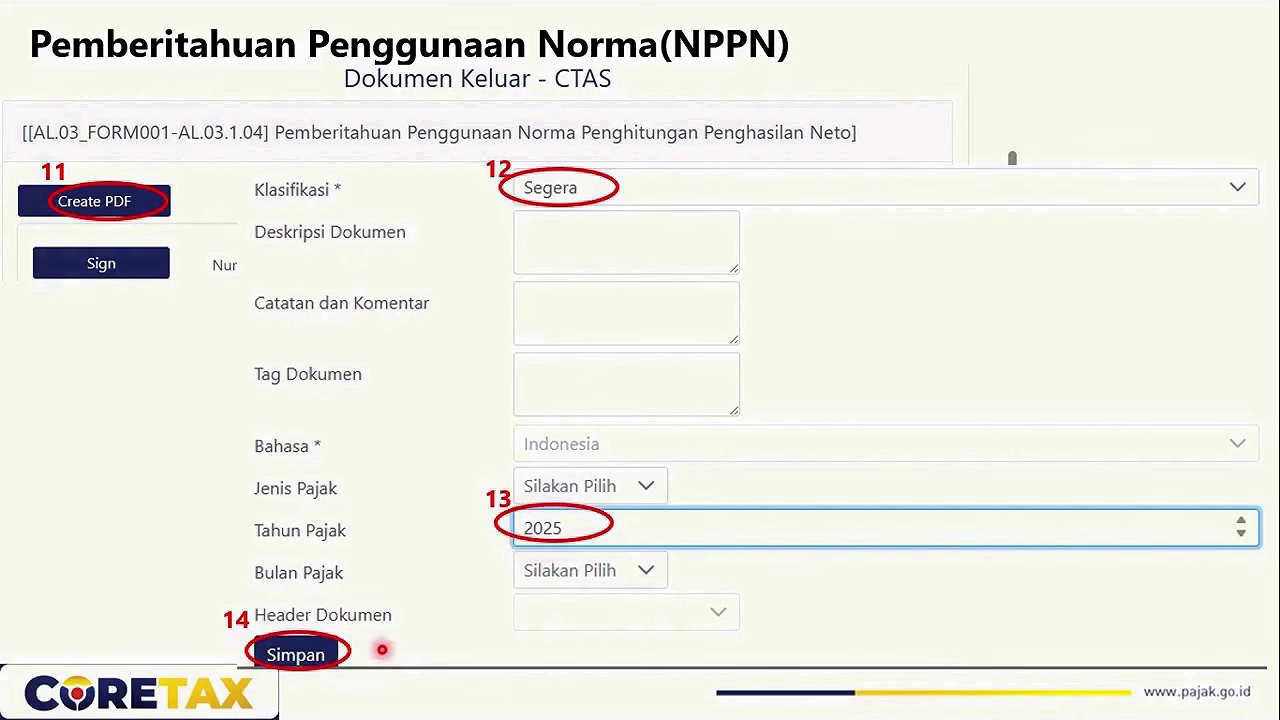
key("Right")
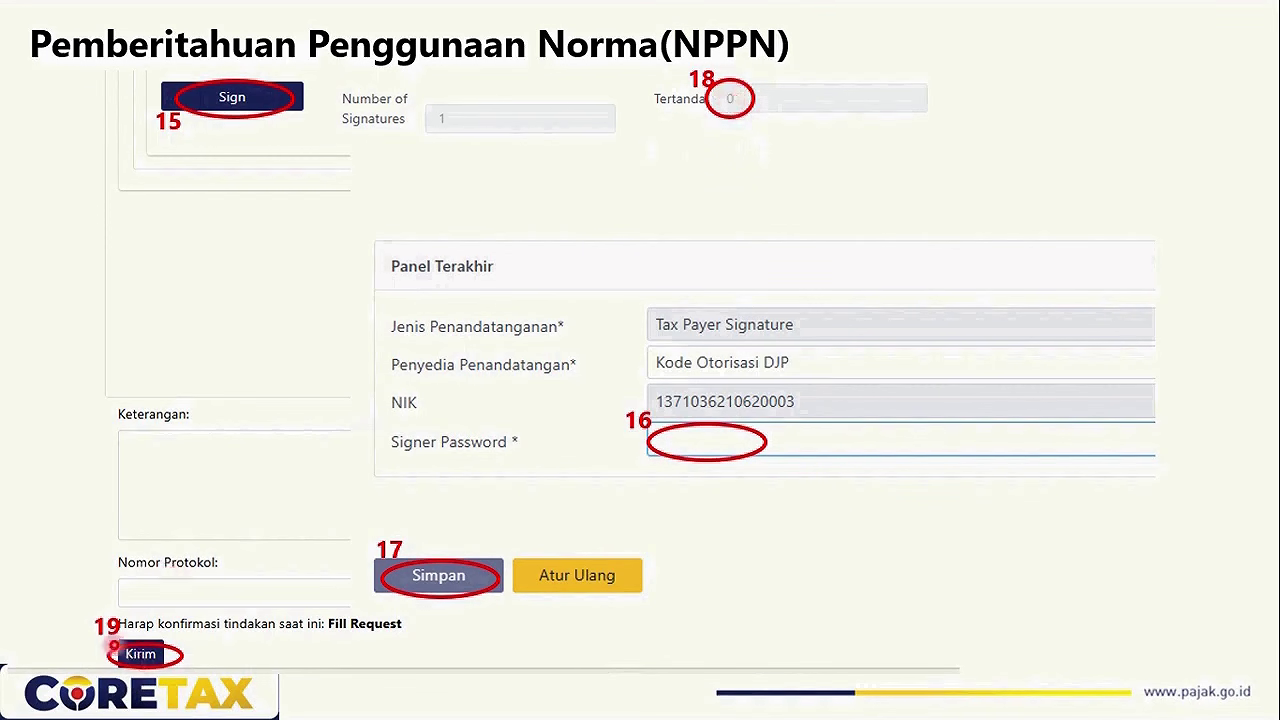
key("Right")
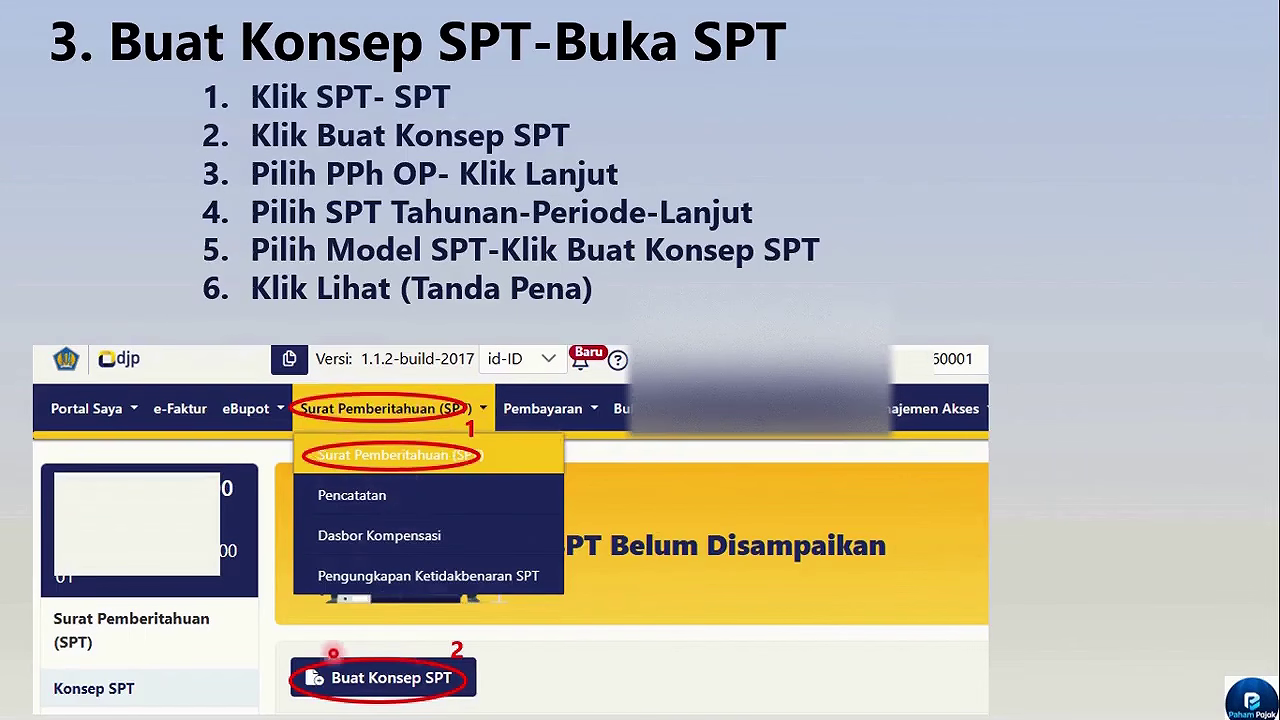
key("Right")
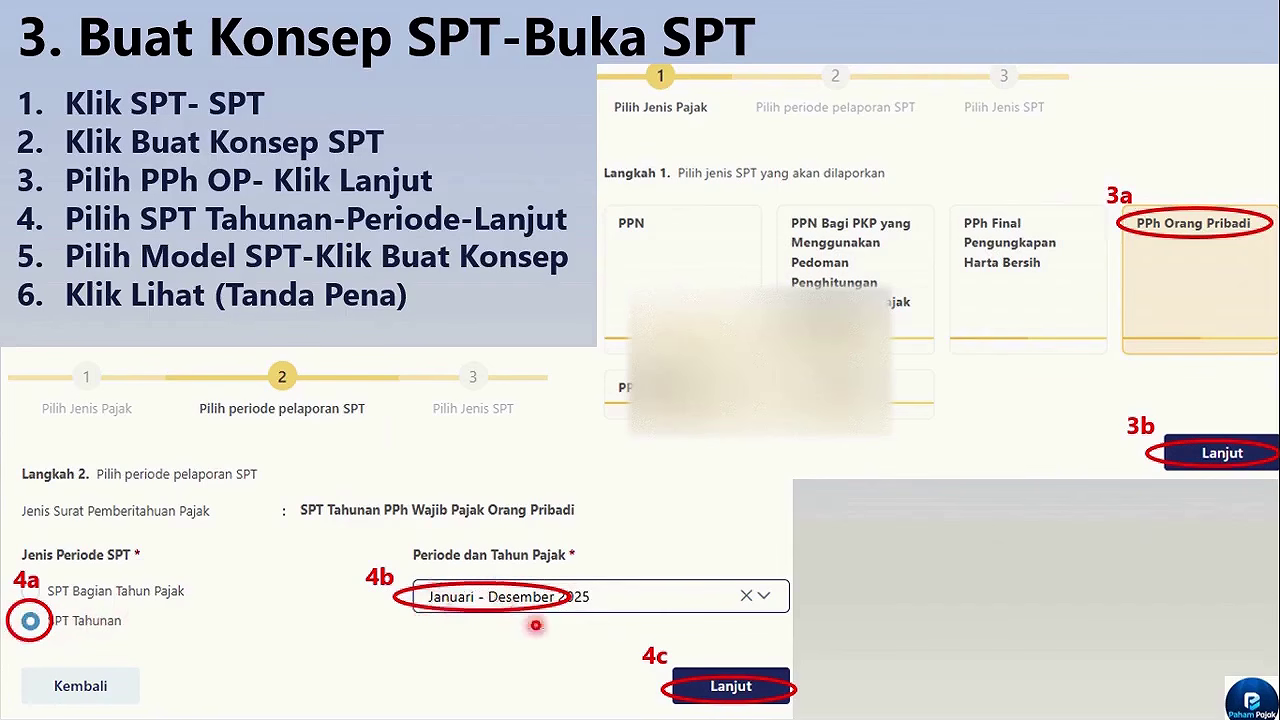
key("Right")
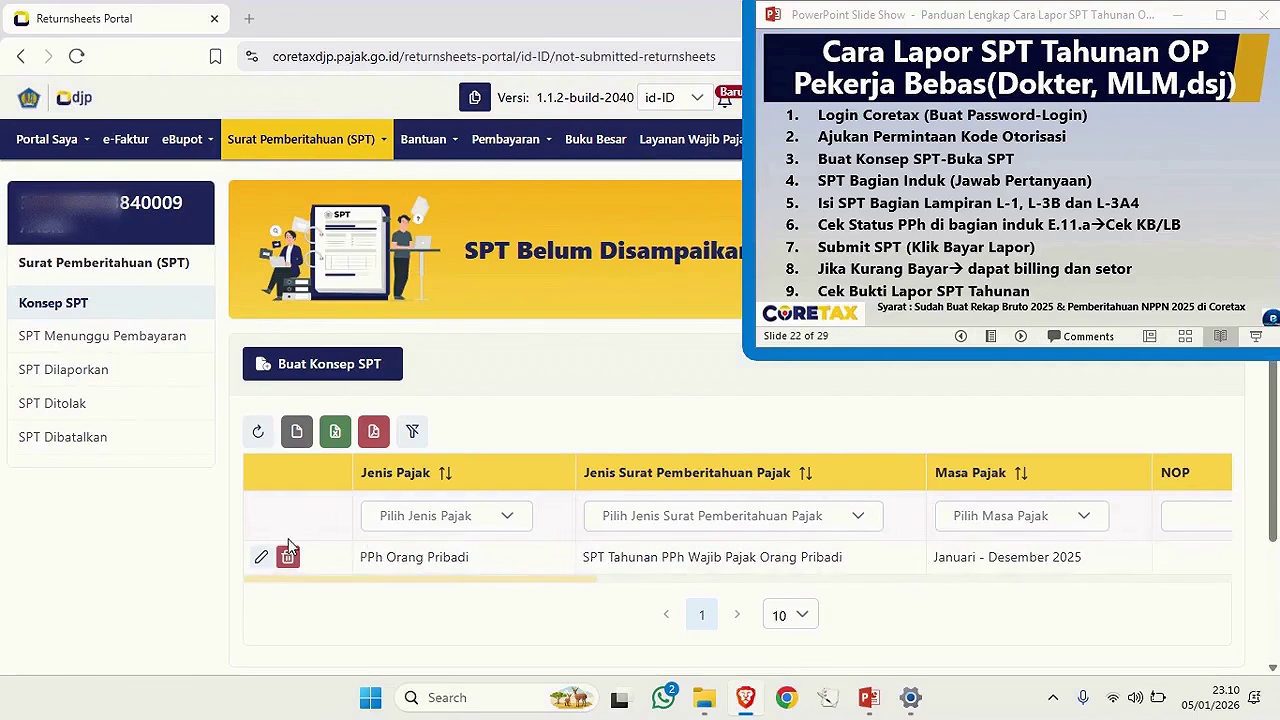
Open the PPh Orang Pribadi draft return for Januari - Desember 2025 and run Posting SPT to load its tax data.
left_click(258, 561)
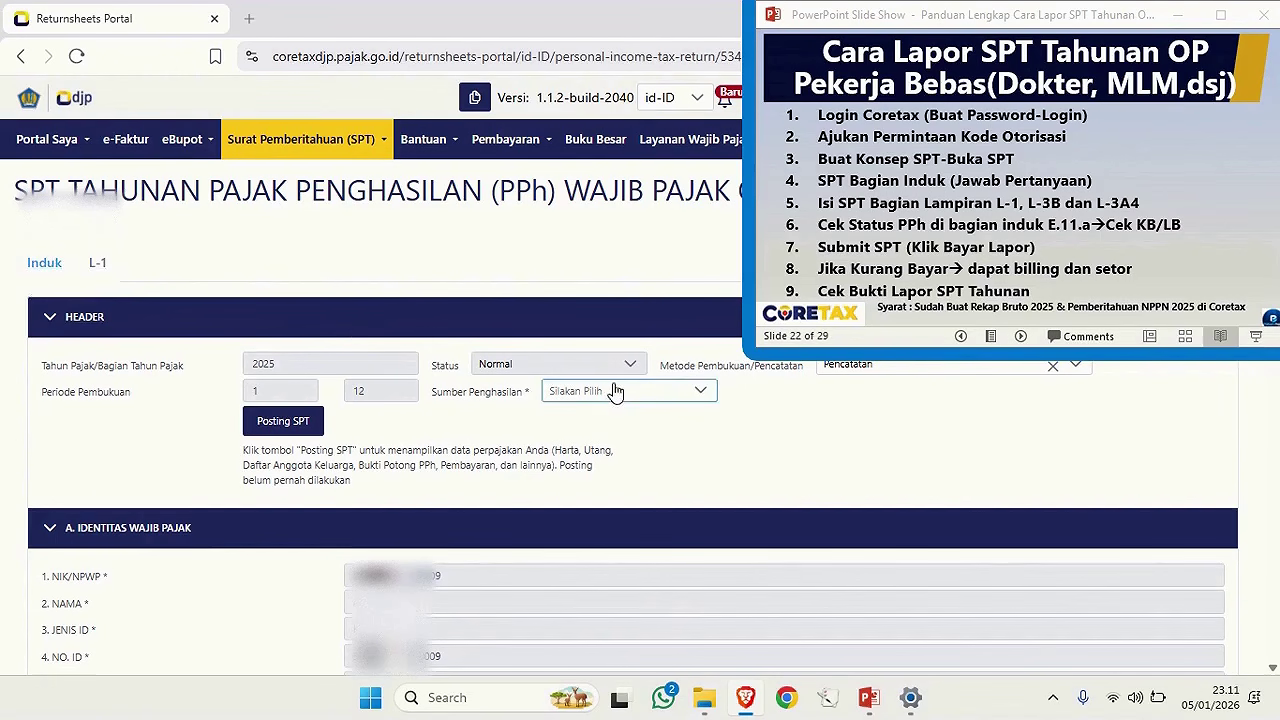
left_click(930, 201)
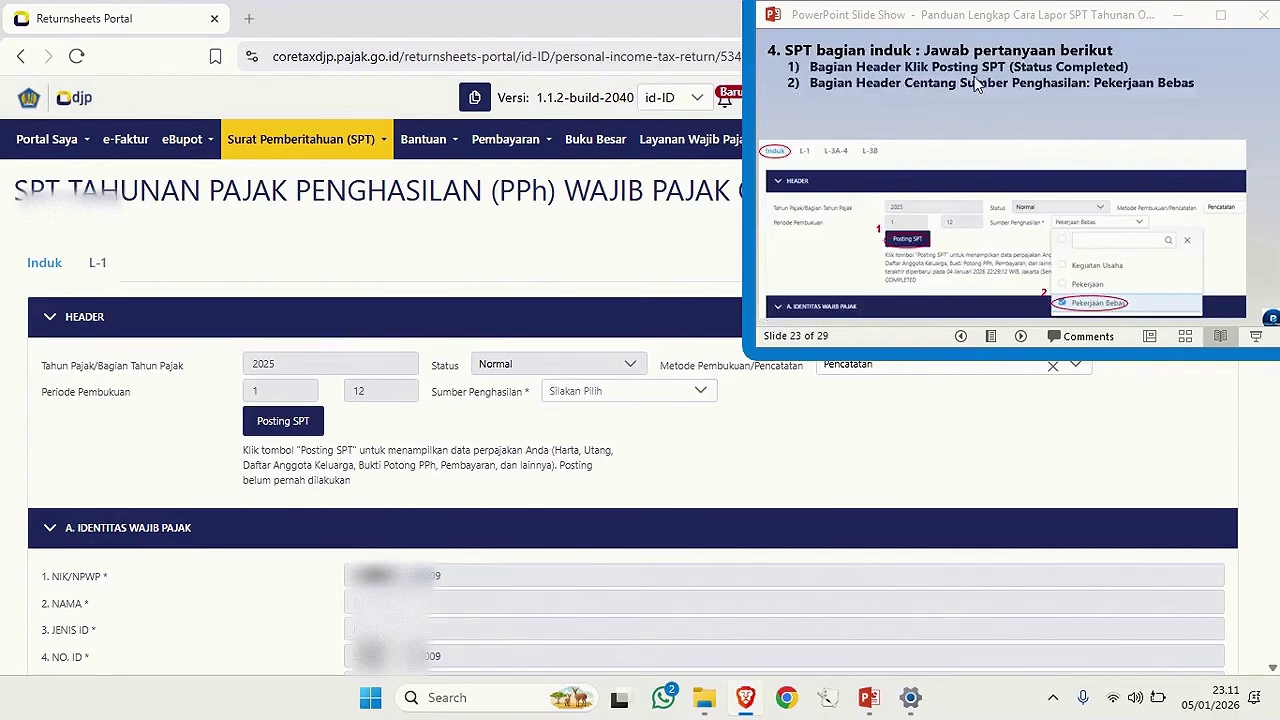
left_click(300, 421)
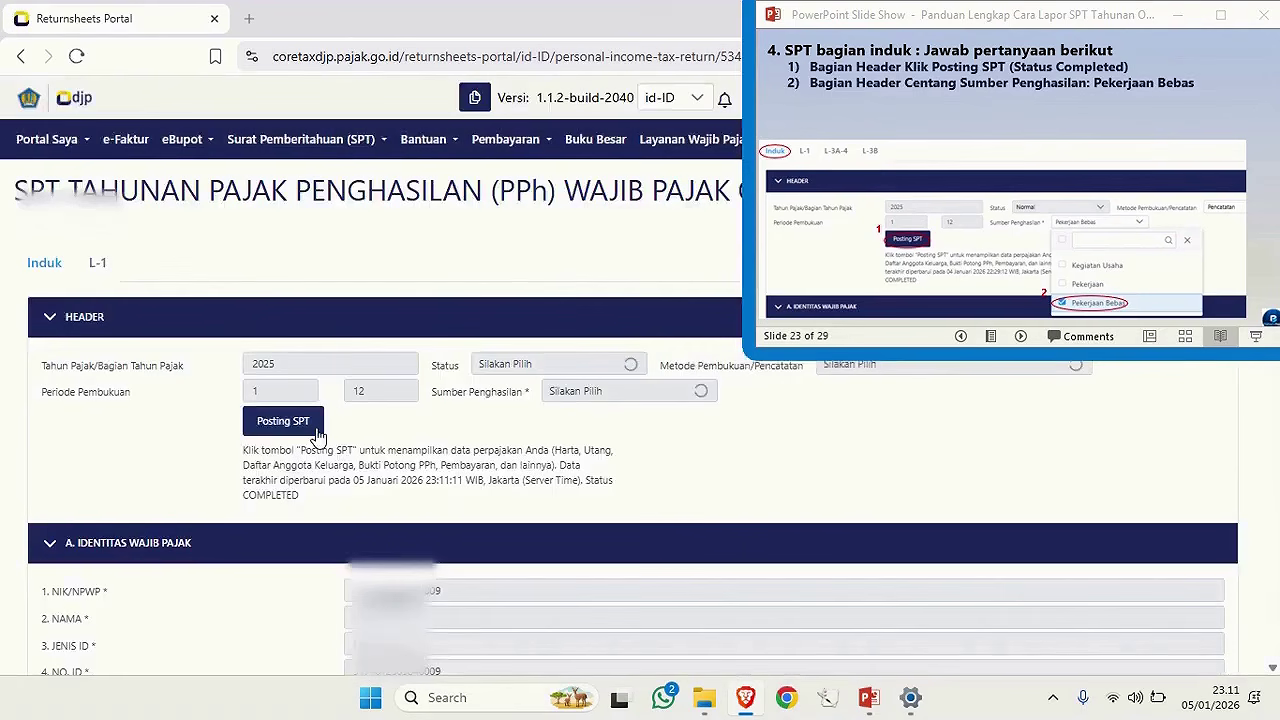
Set the Sumber Penghasilan in the Induk header to Pekerjaan Bebas.
left_click(656, 398)
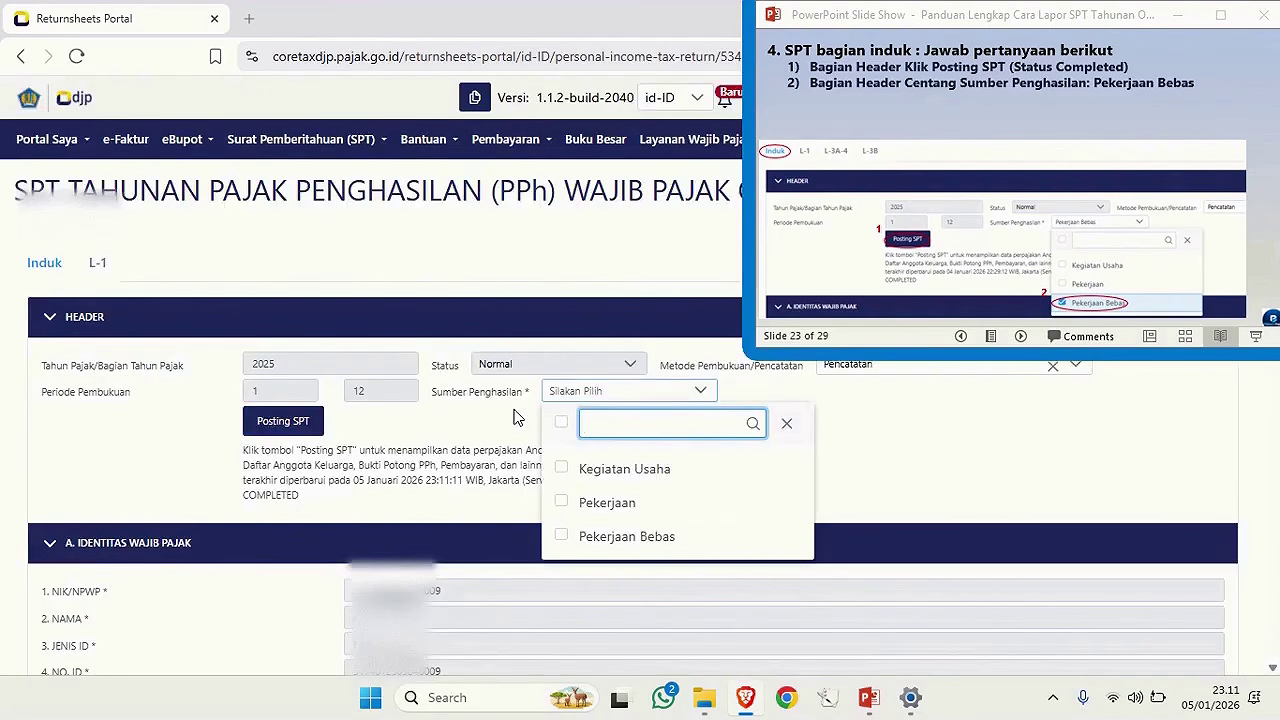
left_click(561, 536)
left_click(870, 459)
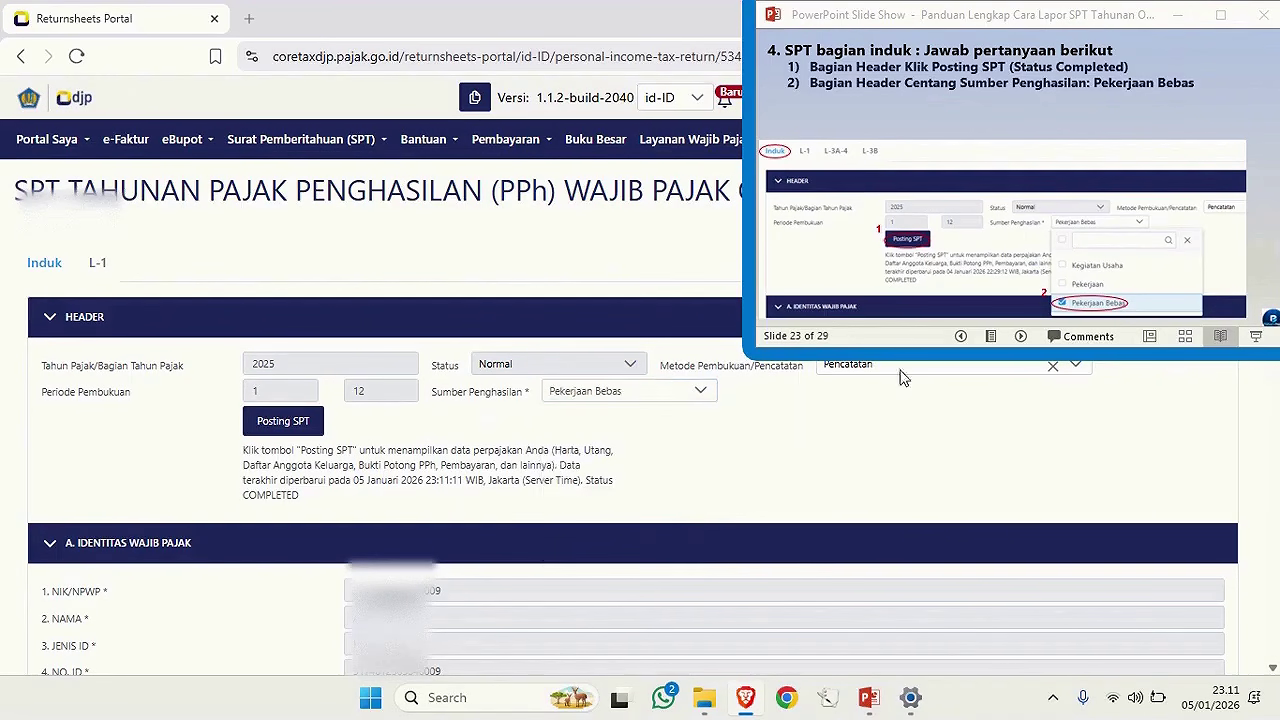
In section B, answer 1.b.1 Ya, 1.b.2 Tidak, lanjutkan ke pertanyaan selanjutnya and 1.b.3 Ya, saya berhak menggunakan Norma Penghitungan Penghasilan Neto.
left_click(969, 210)
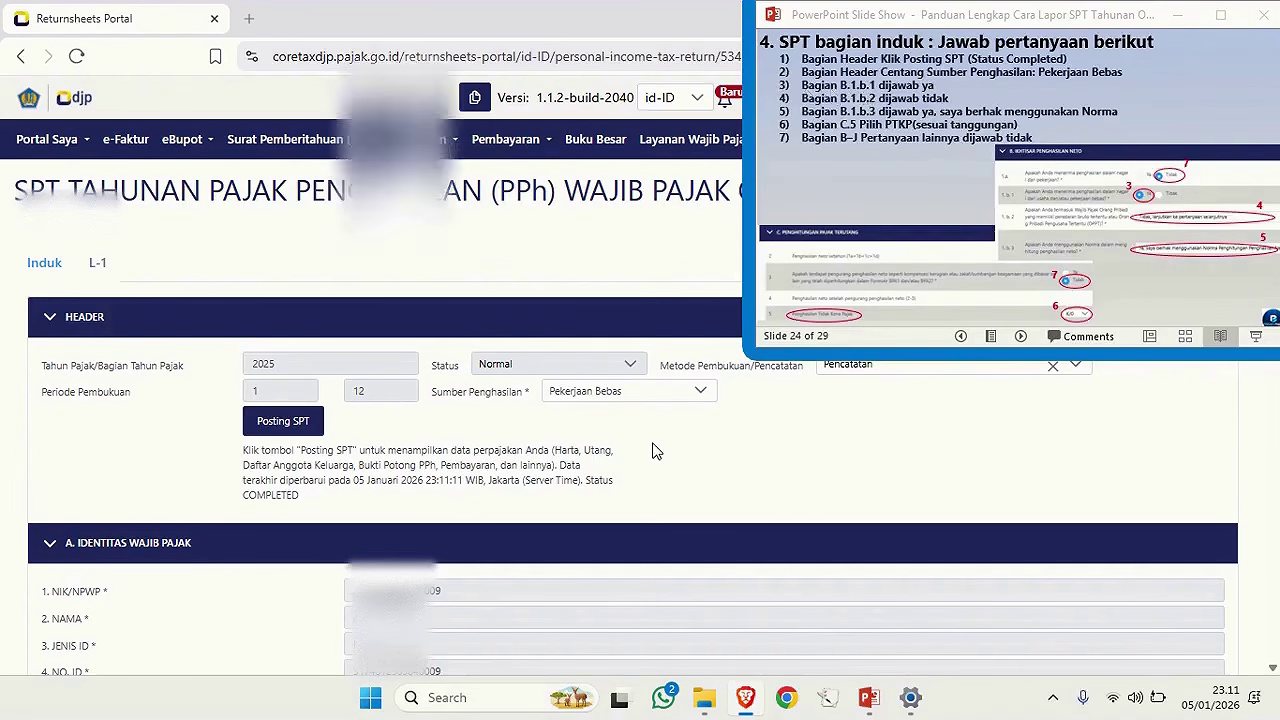
scroll(474, 156, "down", 5)
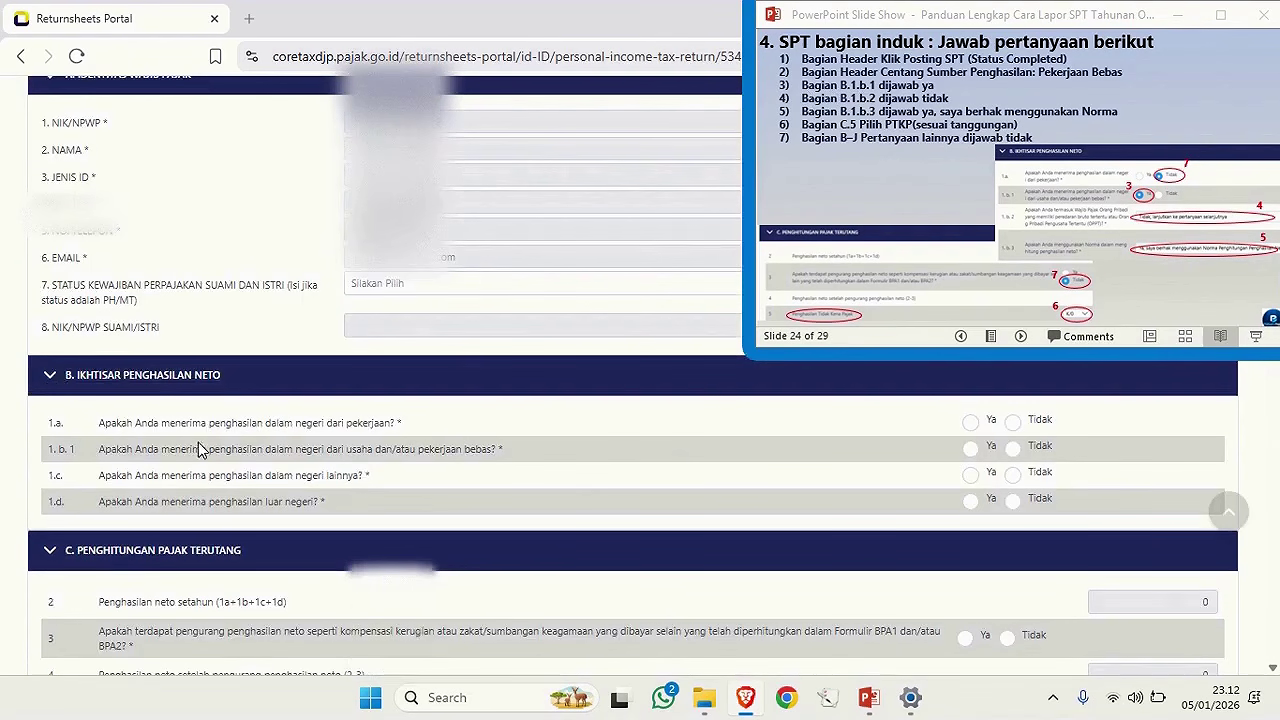
left_click(970, 448)
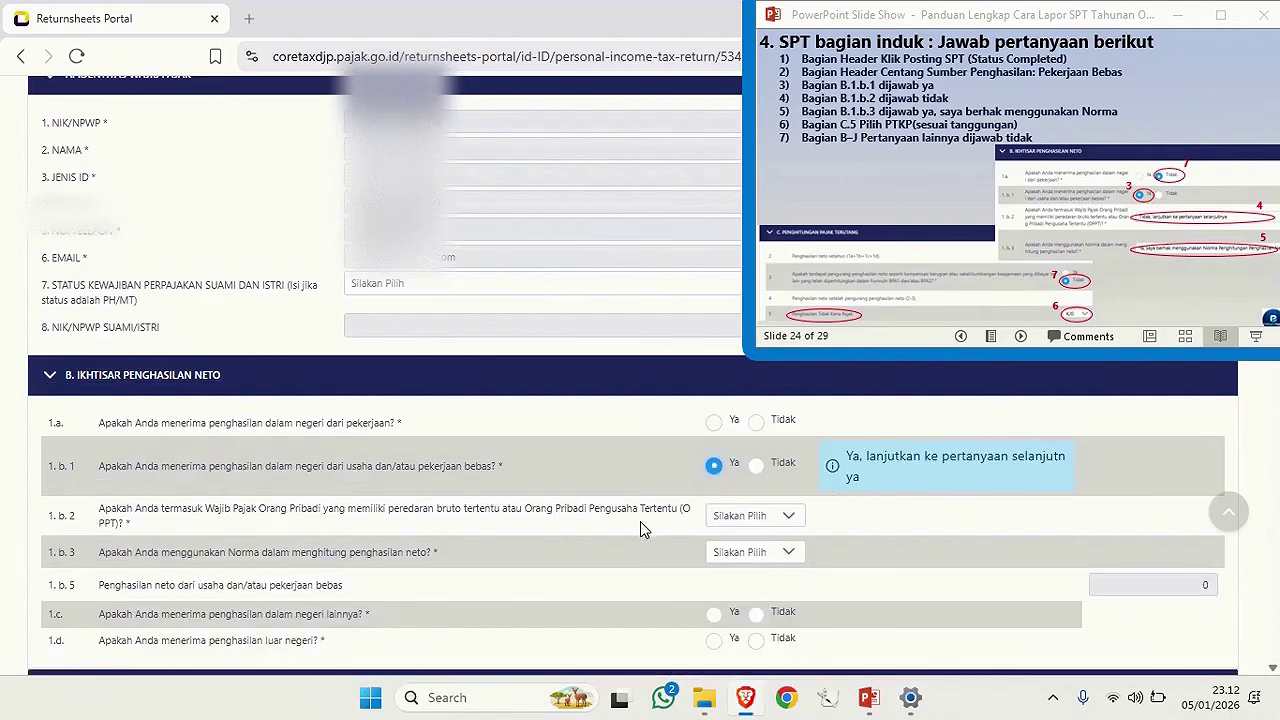
left_click(760, 522)
left_click(597, 414)
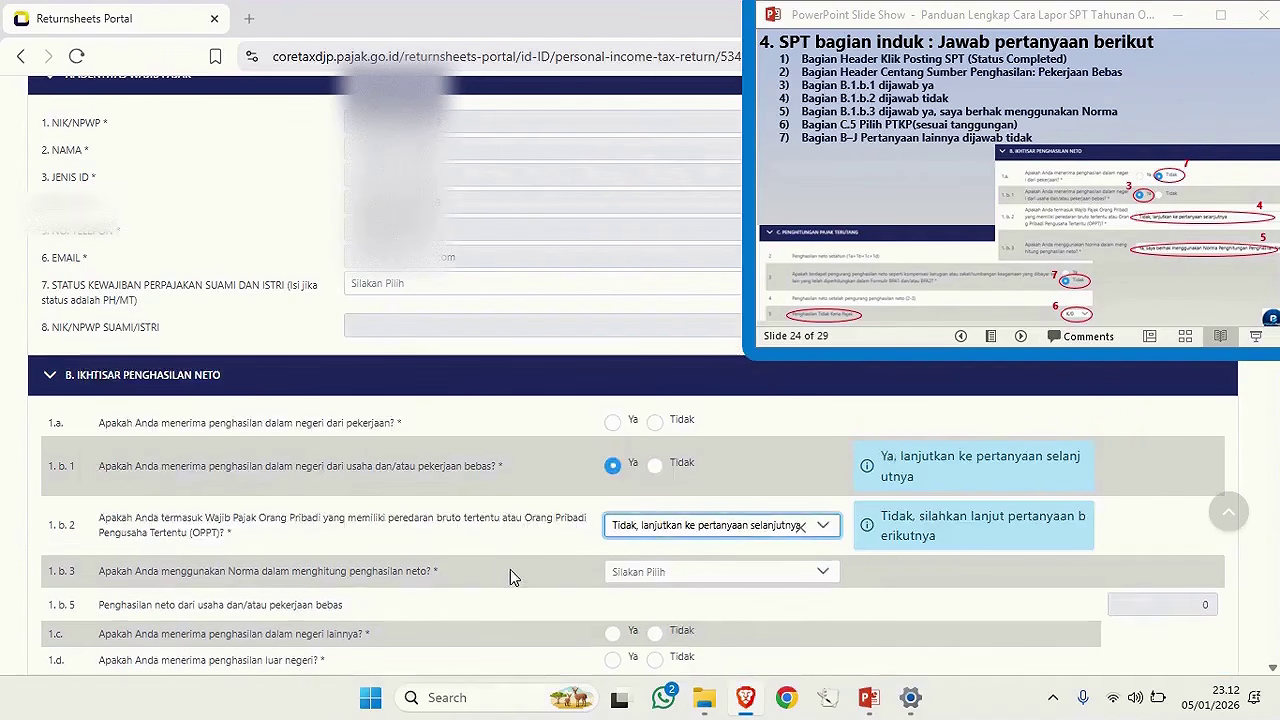
left_click(661, 577)
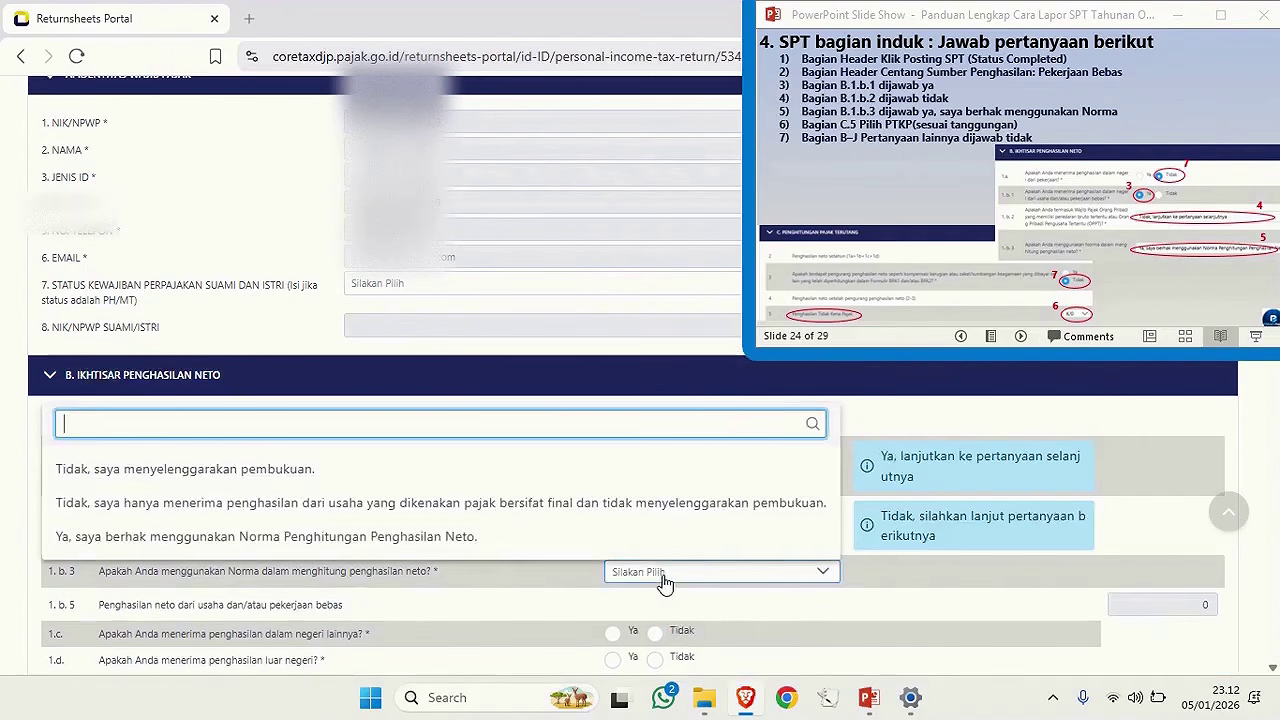
left_click(491, 548)
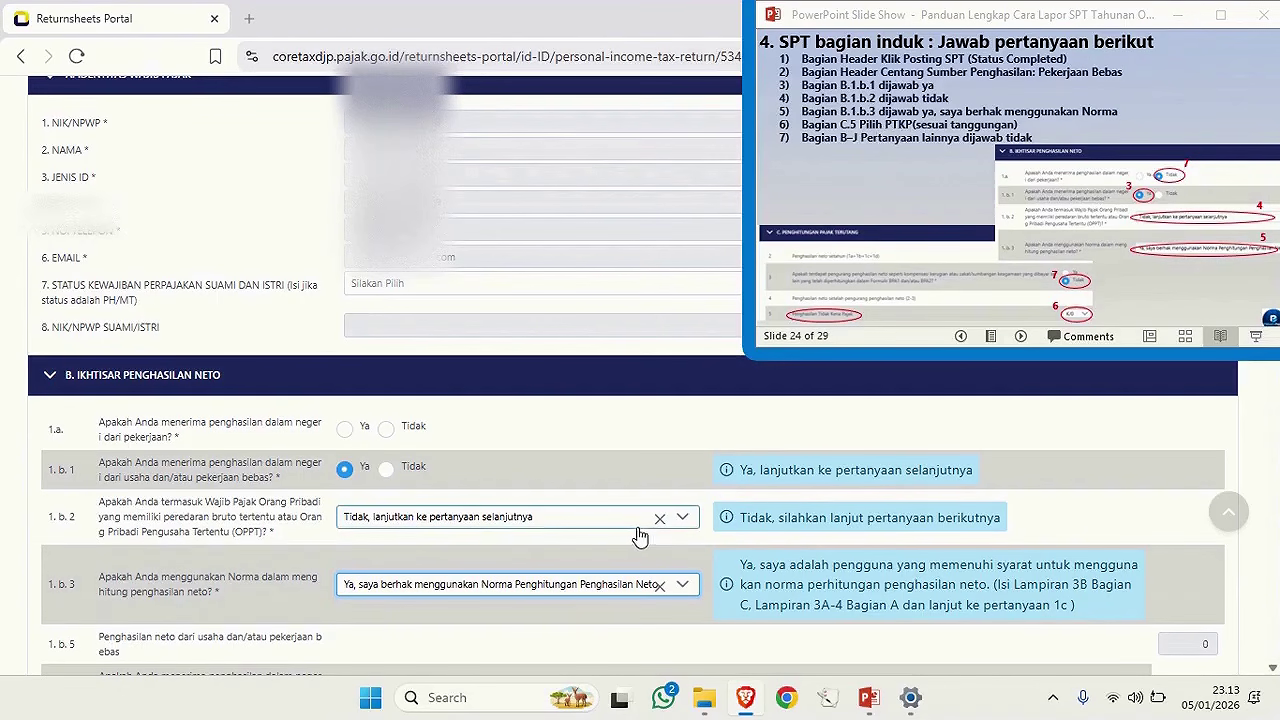
In section C, set item 5, Penghasilan Tidak Kena Pajak, to TK/0.
scroll(600, 510, "down", 4)
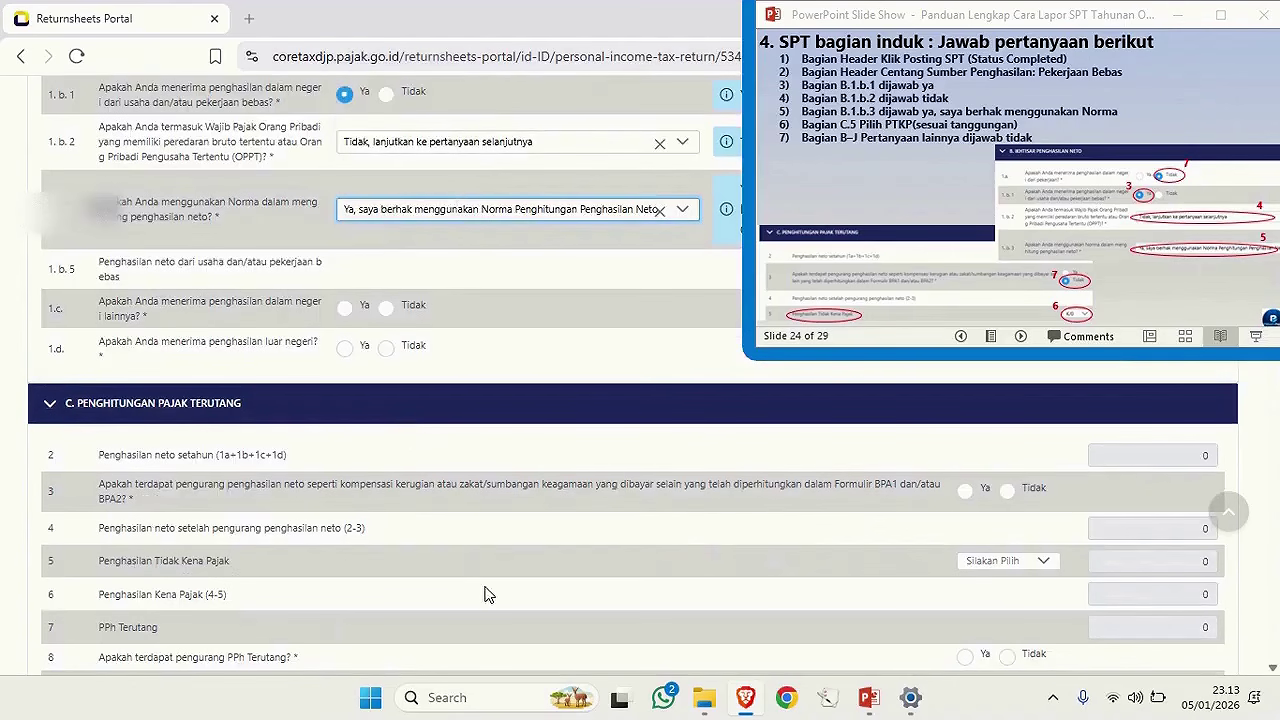
left_click(1010, 564)
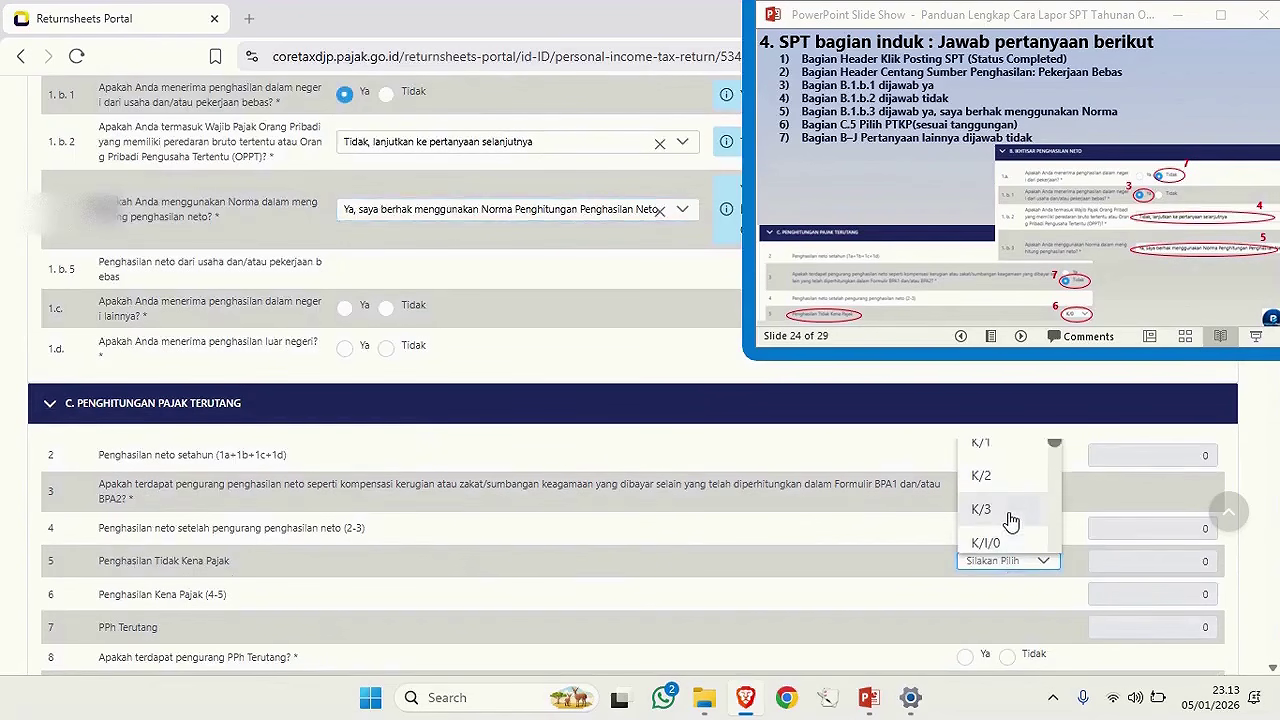
scroll(1012, 510, "down", 5)
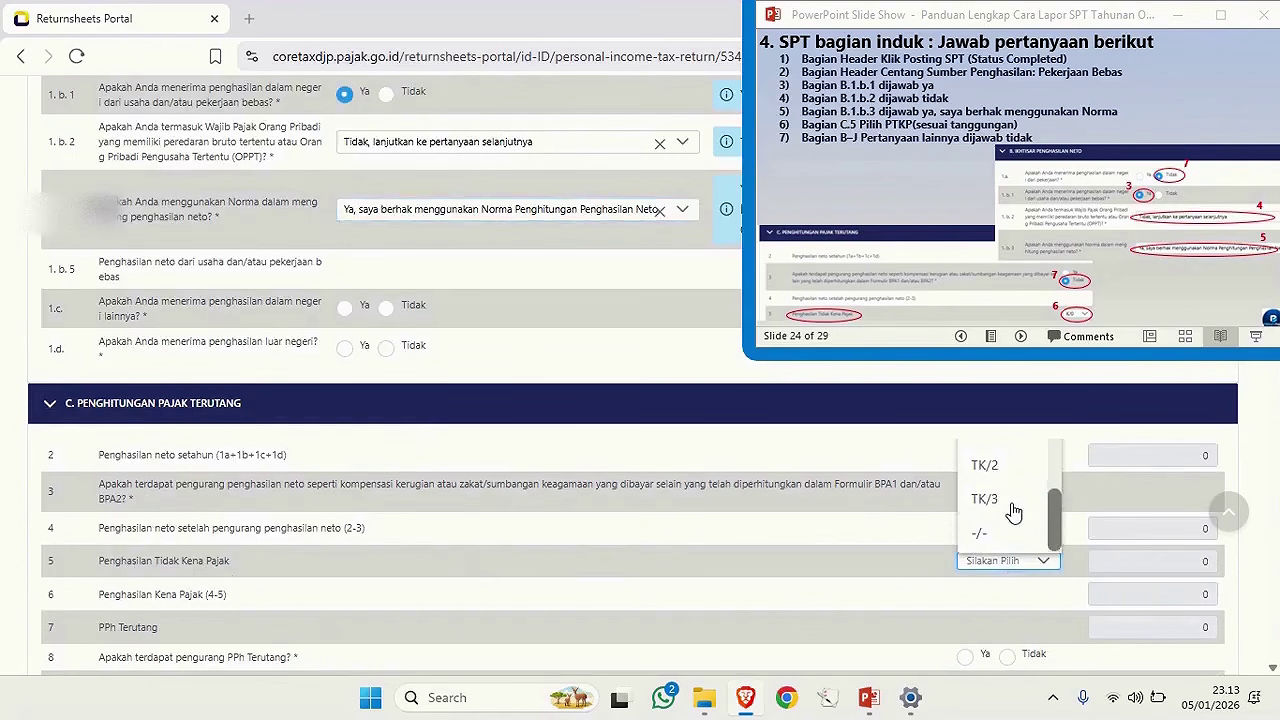
scroll(1012, 510, "up", 2)
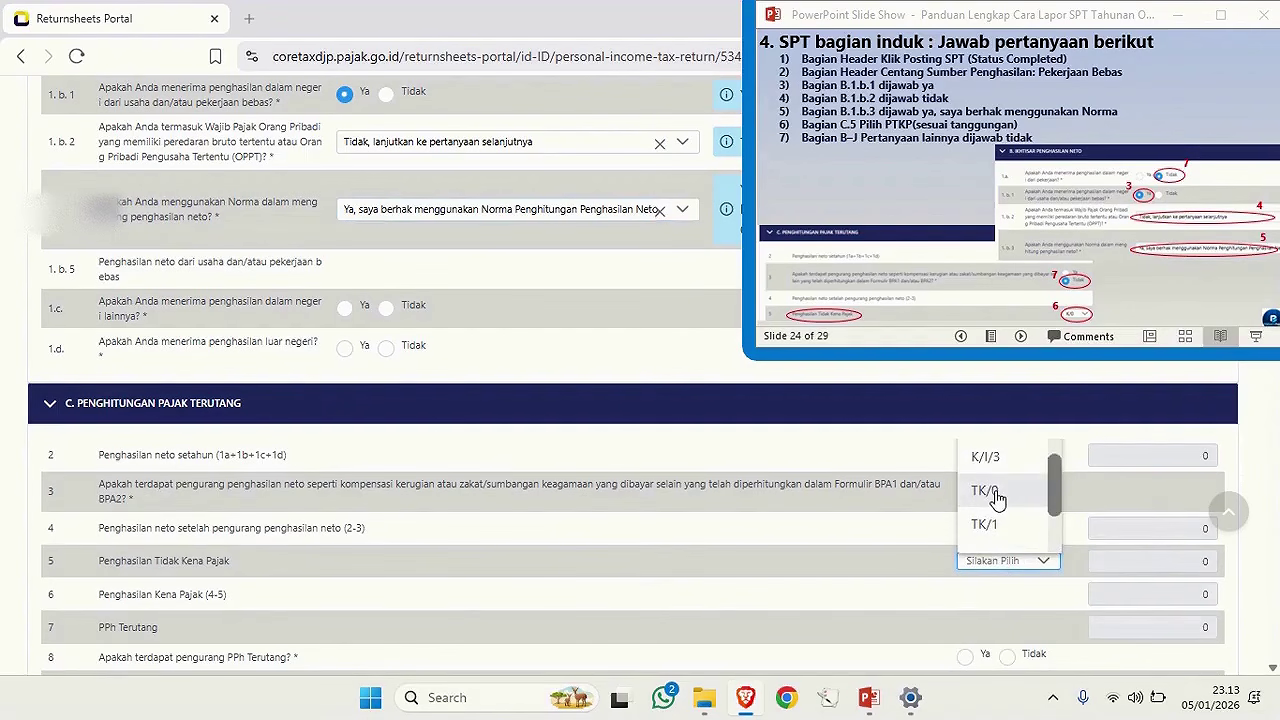
left_click(992, 497)
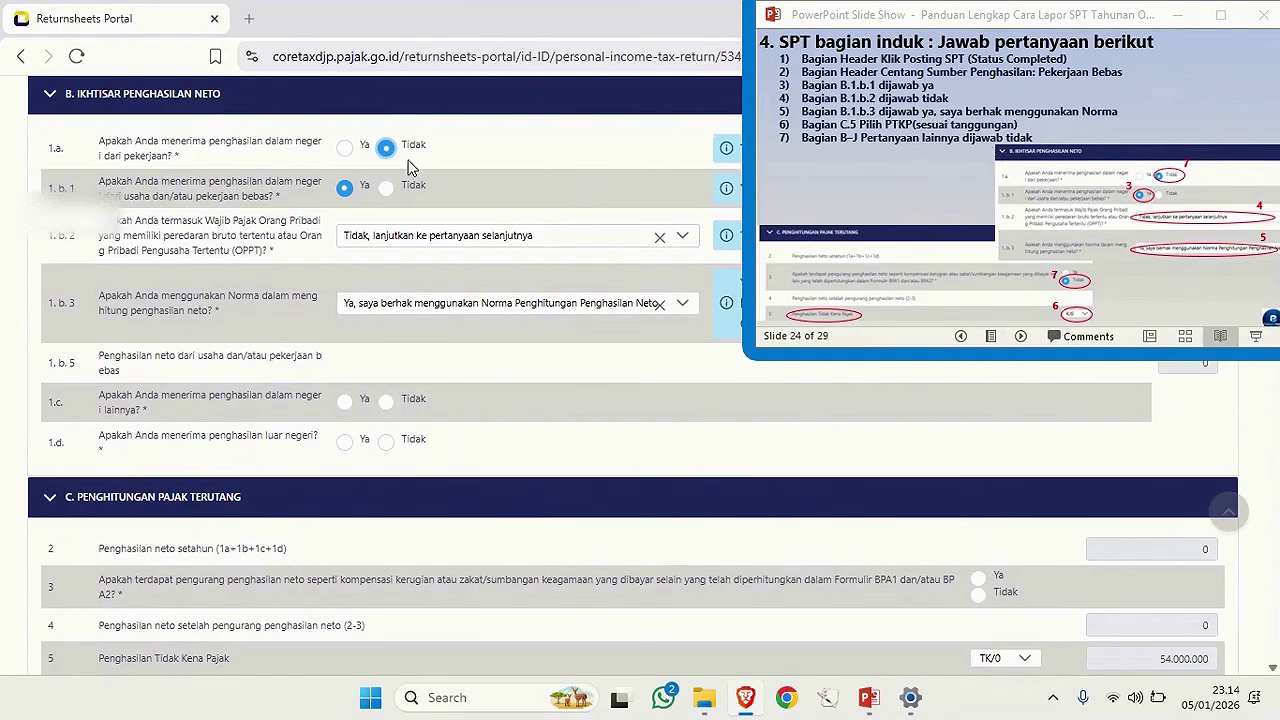
Answer Tidak to questions 1.c and 1.d in section B, 3 and 8 in section C, and 10a in section D.
left_click(386, 402)
left_click(386, 442)
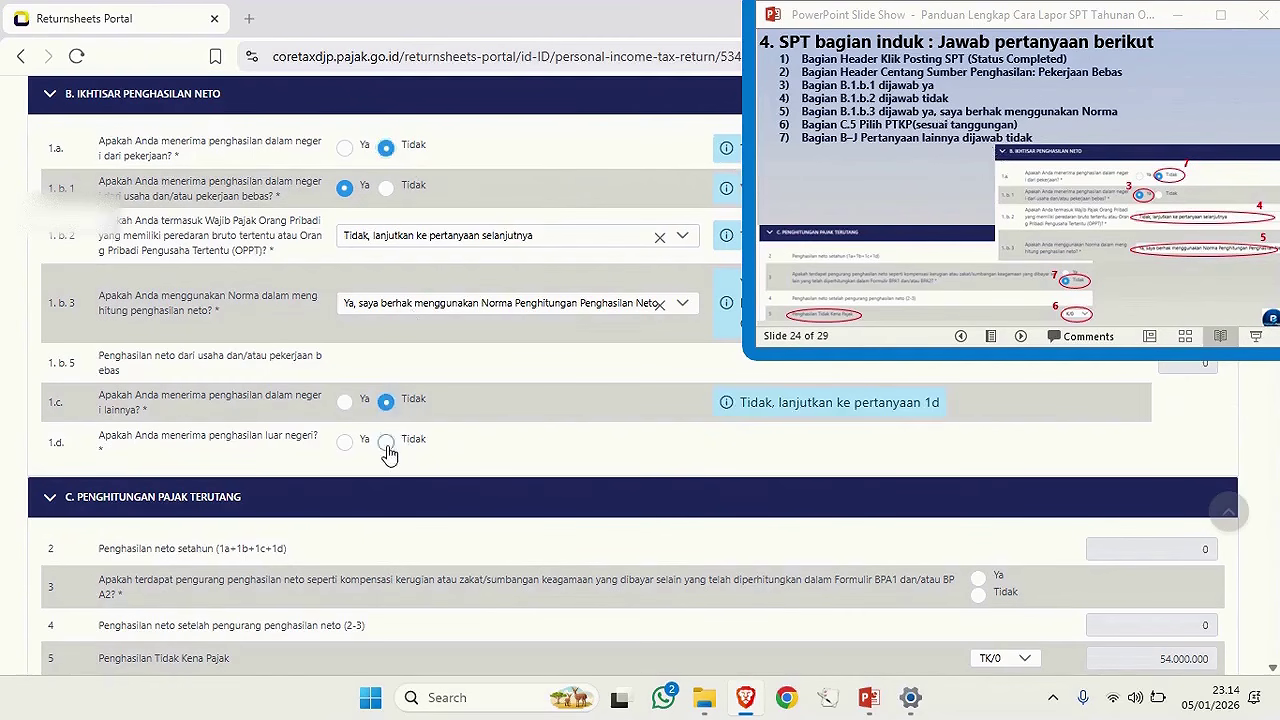
scroll(700, 466, "down", 1)
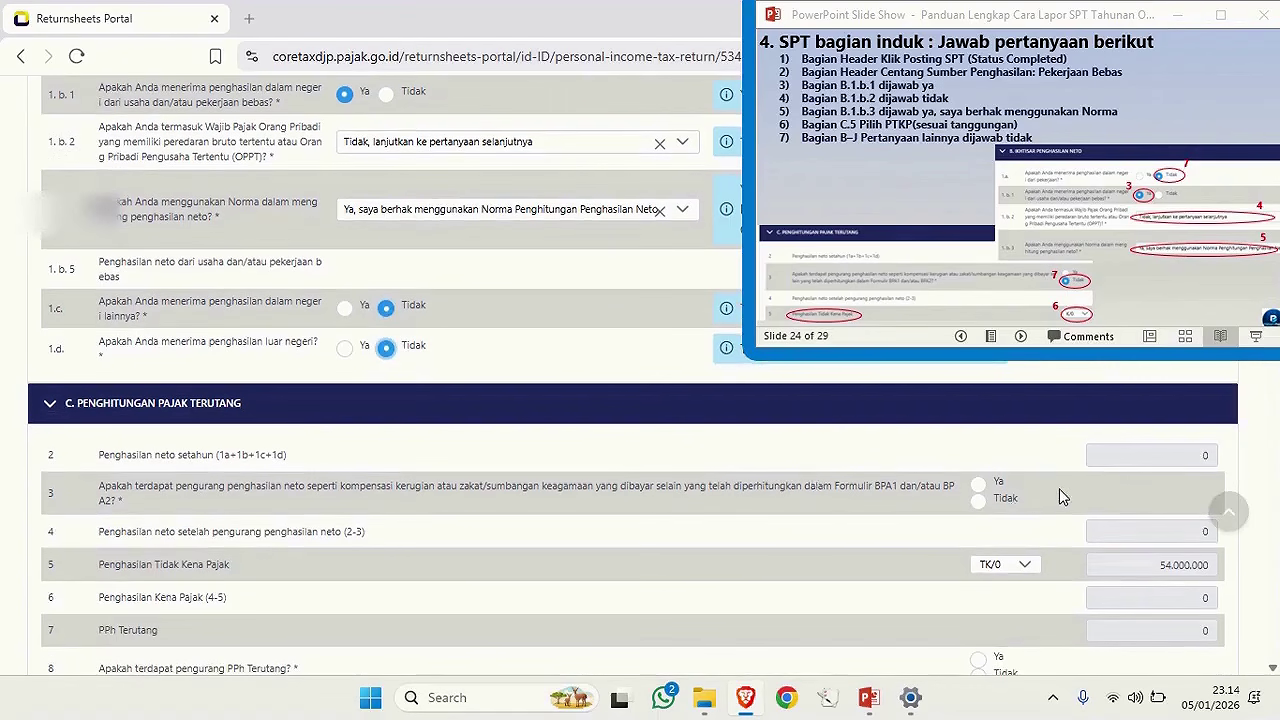
left_click(978, 500)
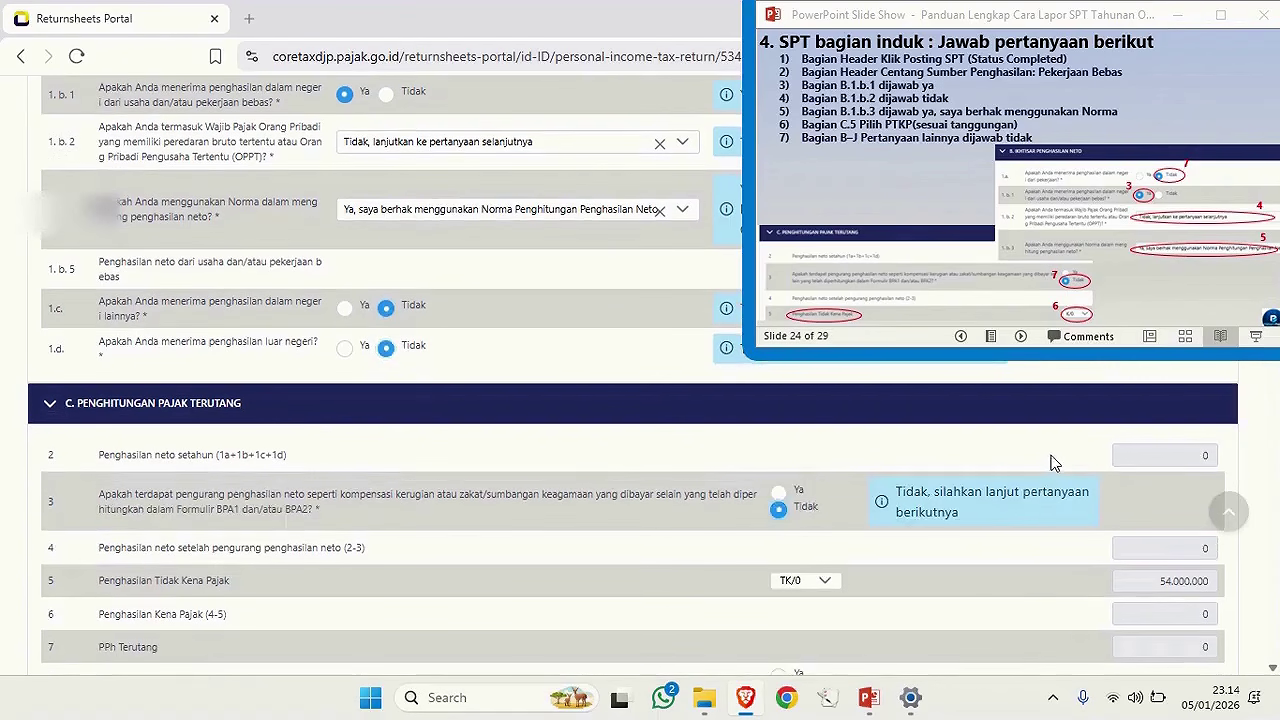
scroll(1048, 460, "down", 2)
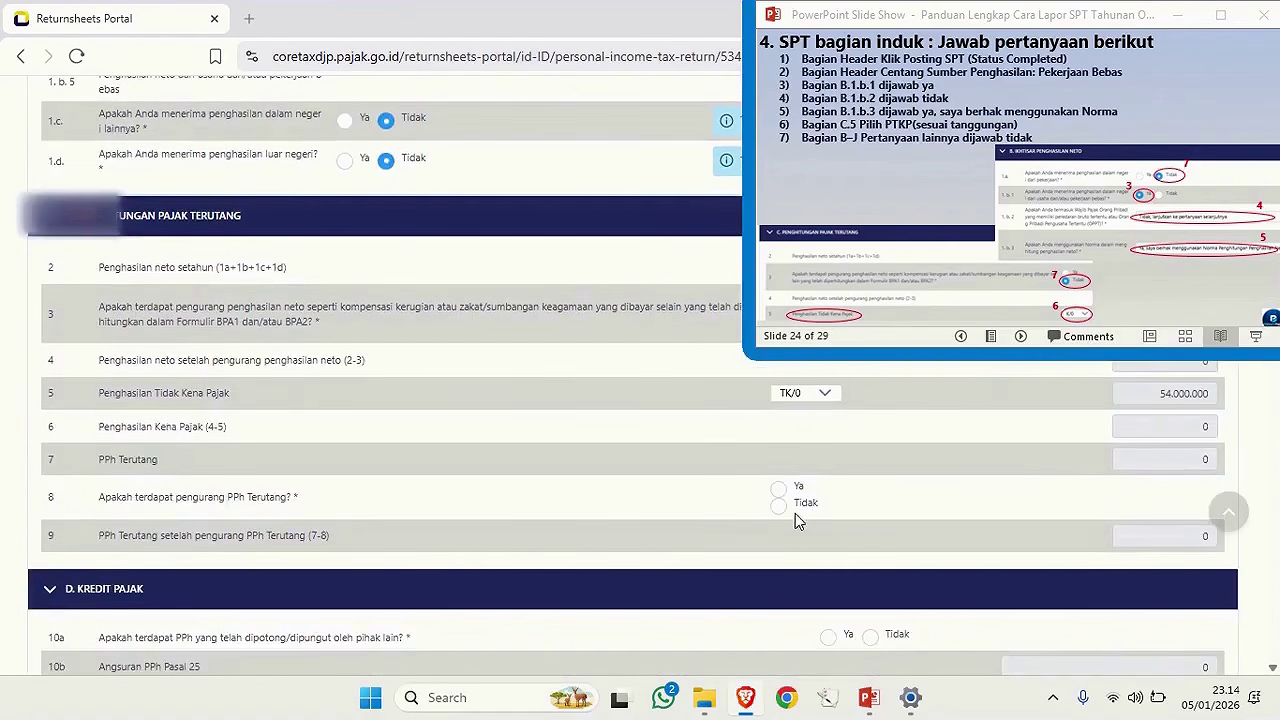
left_click(780, 507)
scroll(1026, 491, "down", 2)
left_click(866, 455)
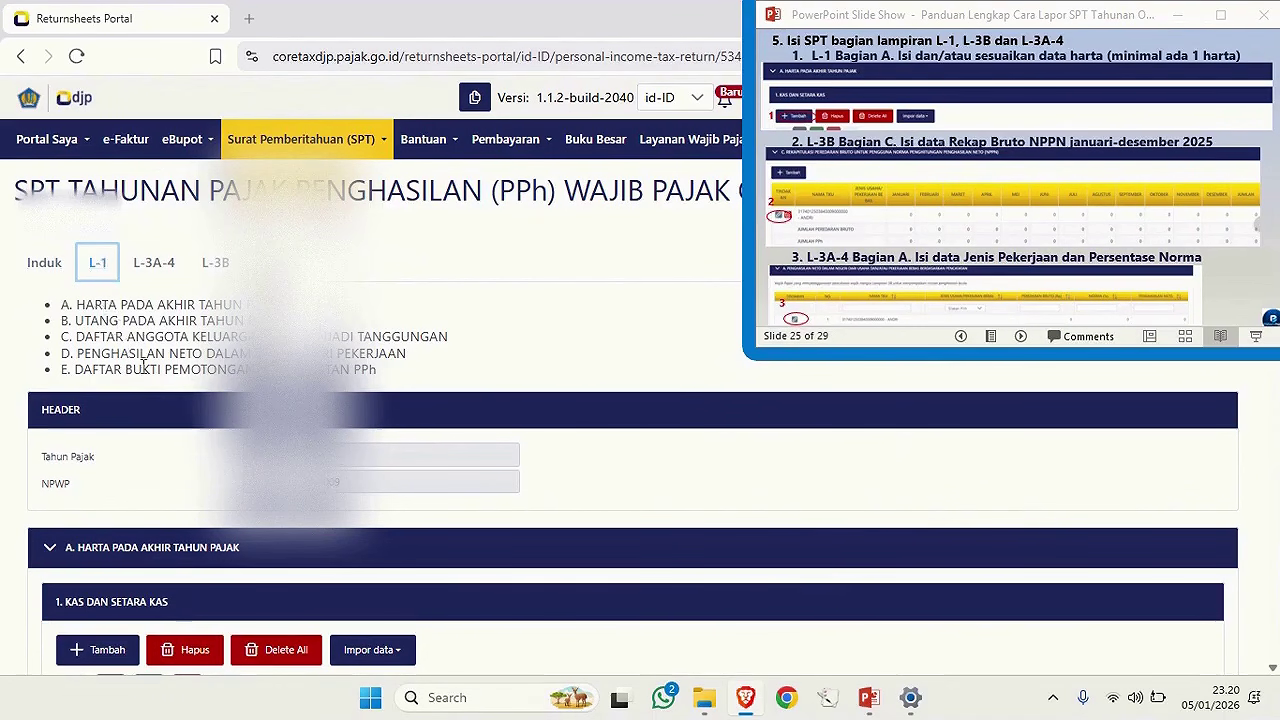
Add an L-1 Kas dan Setara Kas entry: Tabungan (Bank/Lembaga Keuangan), Nomor Akun -, Atas Nama Sendiri, BSI, Indonesia, Tahun Perolehan 2025, Saldo 1.000.000.
scroll(142, 366, "down", 1)
scroll(142, 420, "down", 2)
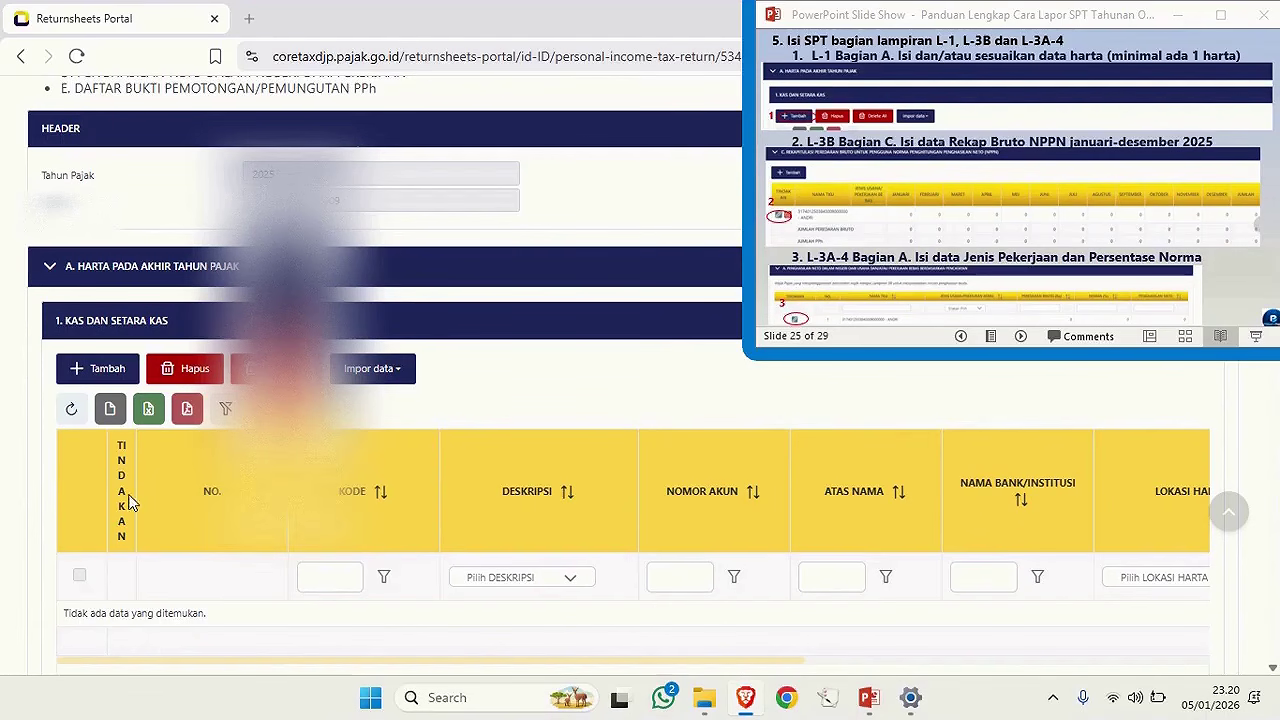
left_click(100, 369)
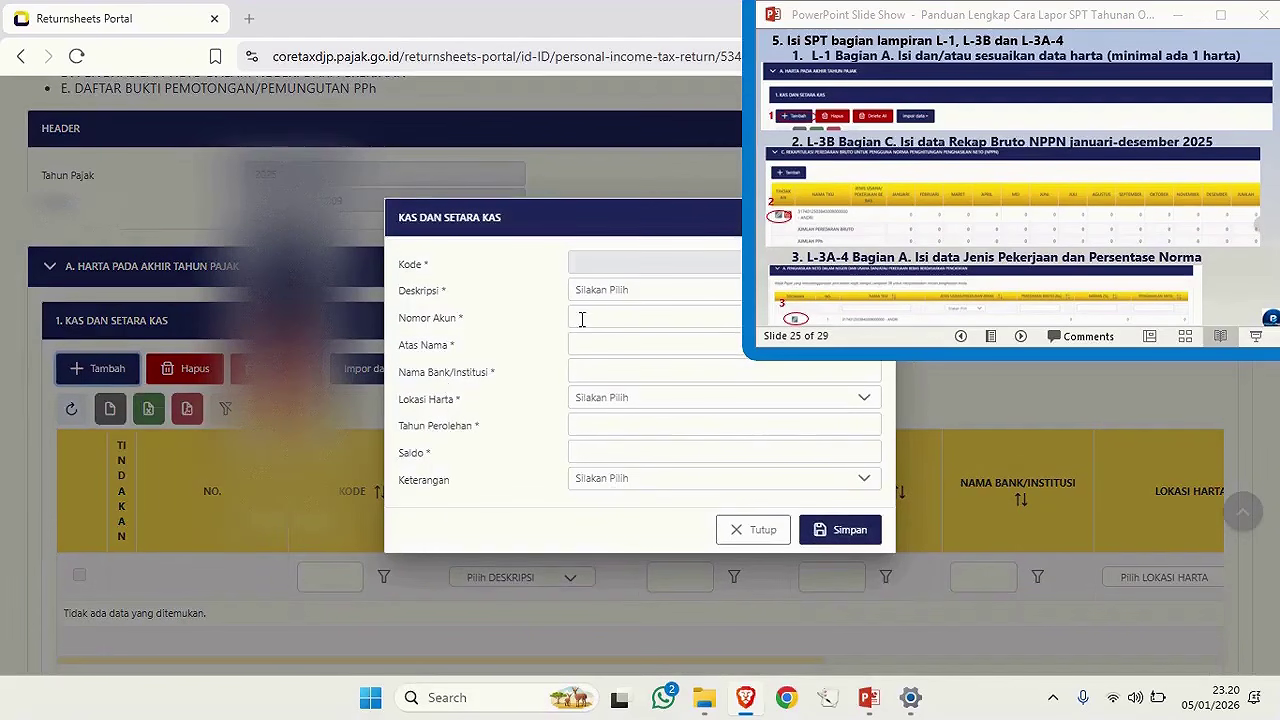
left_click(614, 291)
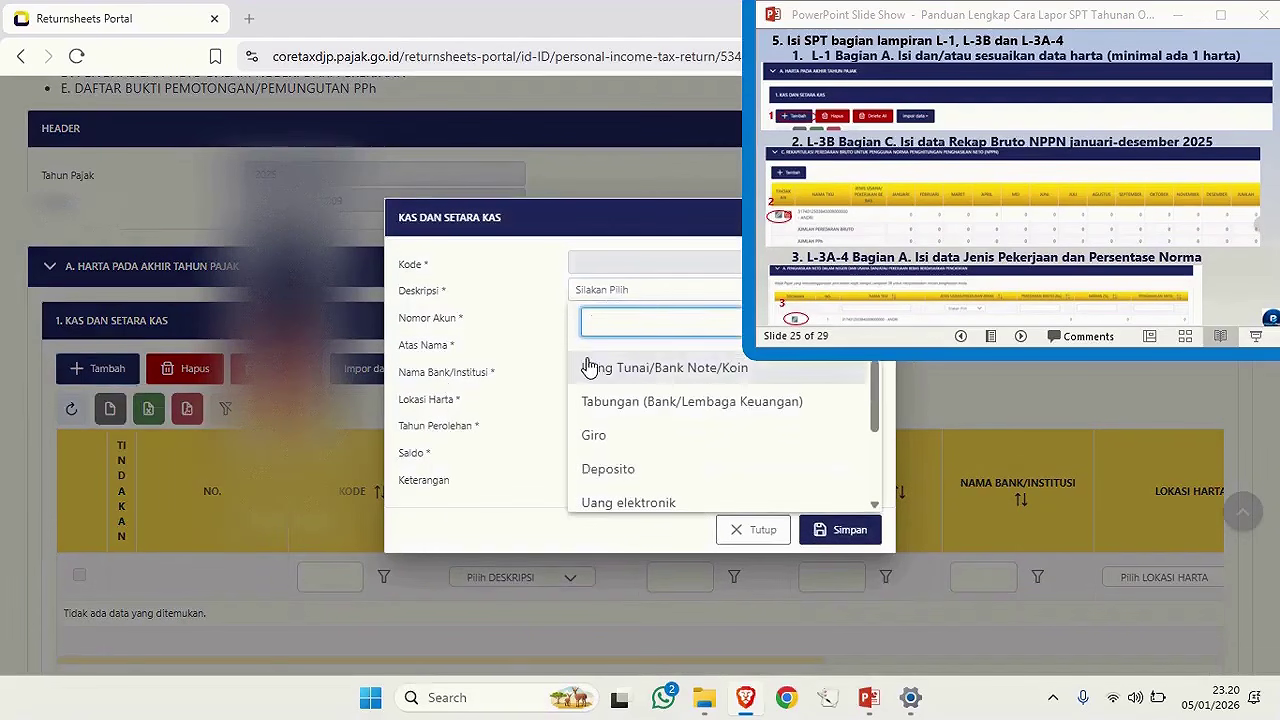
left_click(608, 403)
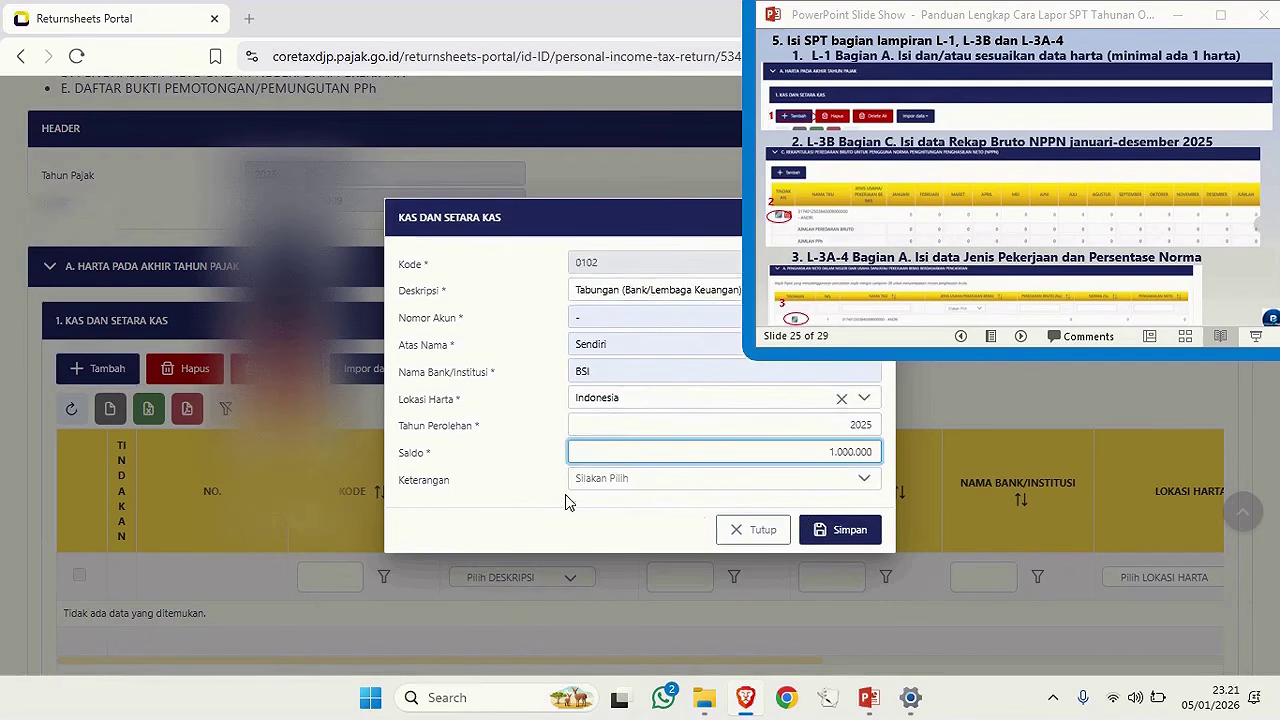
left_click(836, 535)
left_click(740, 529)
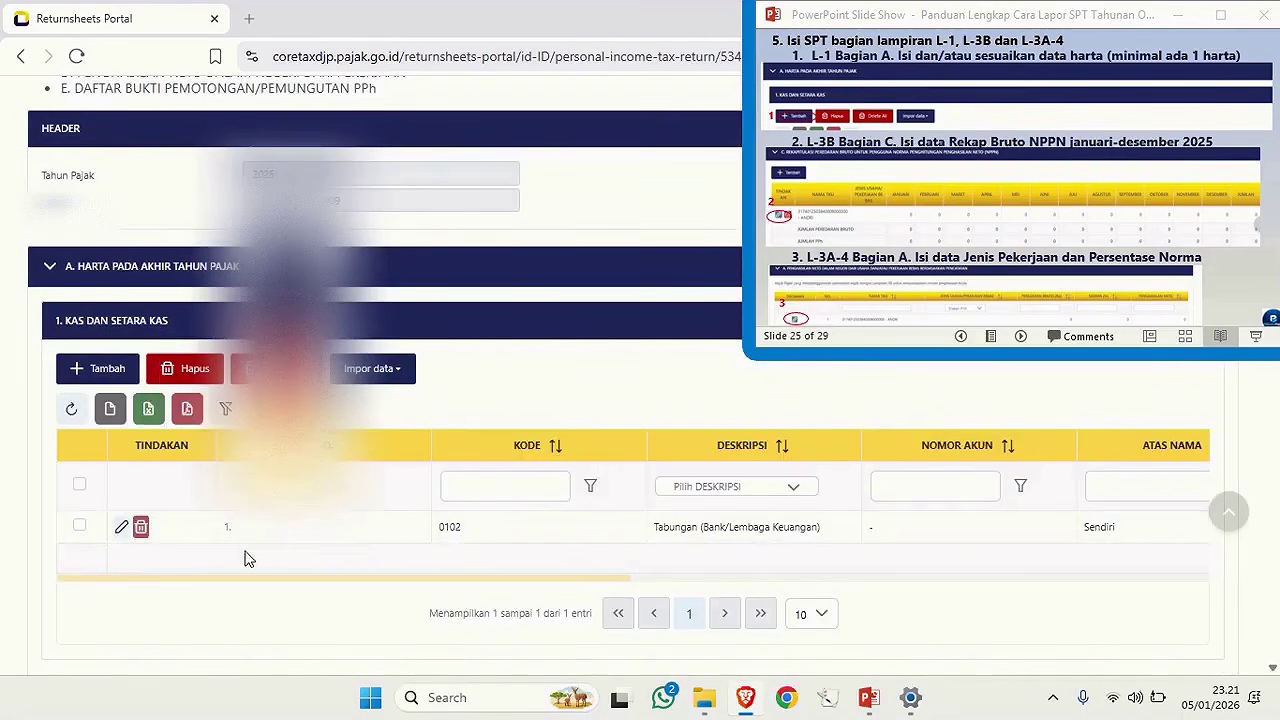
Add a Harta Bergerak entry: Sepeda Motor, honda, B 1111, Atas nama pihak lain, NIK/NPWP -, owner's name, Tahun Perolehan 2020, Harga Perolehan 20.000.000, Nilai Saat Ini 15.000.000.
scroll(242, 558, "down", 12)
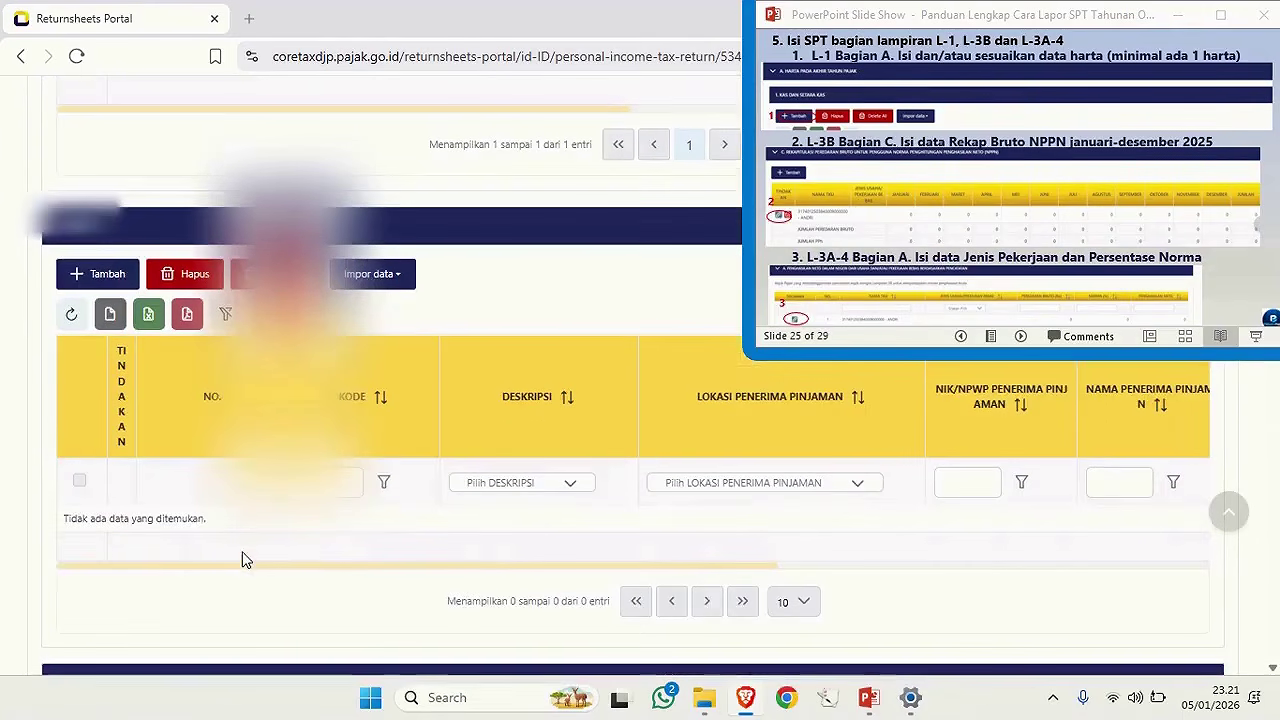
scroll(242, 560, "down", 3)
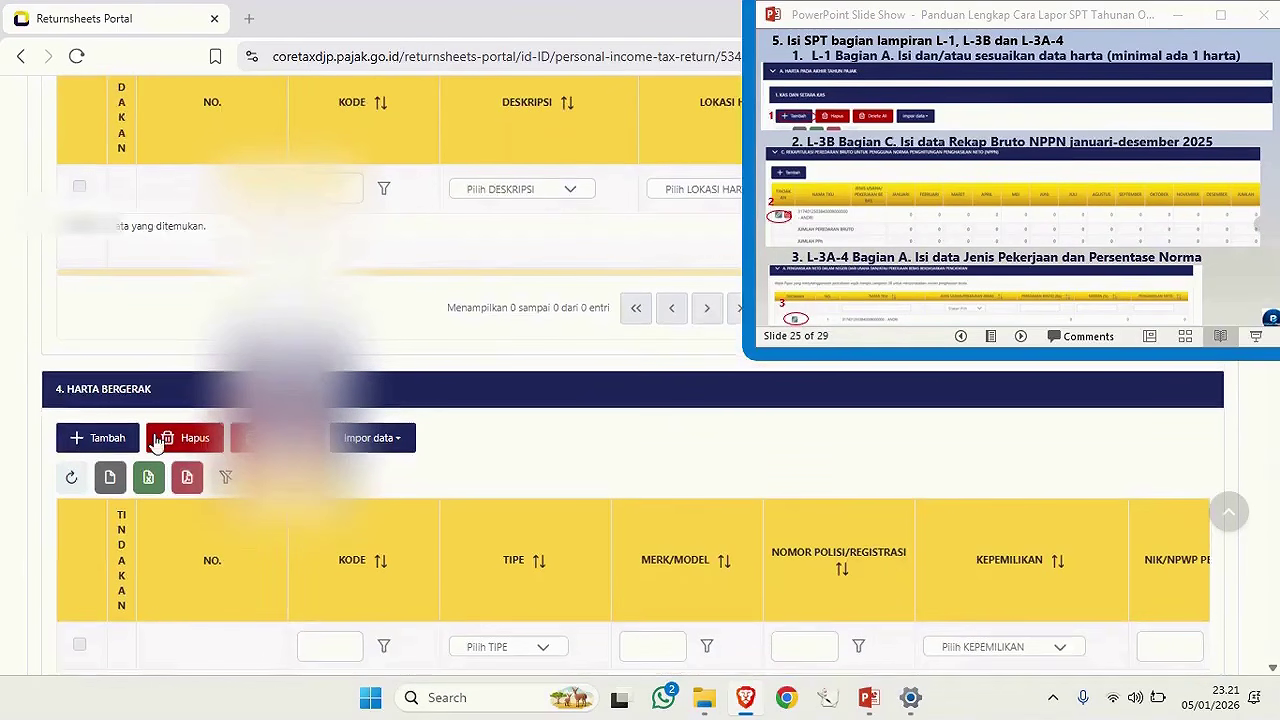
scroll(151, 423, "down", 1)
left_click(100, 345)
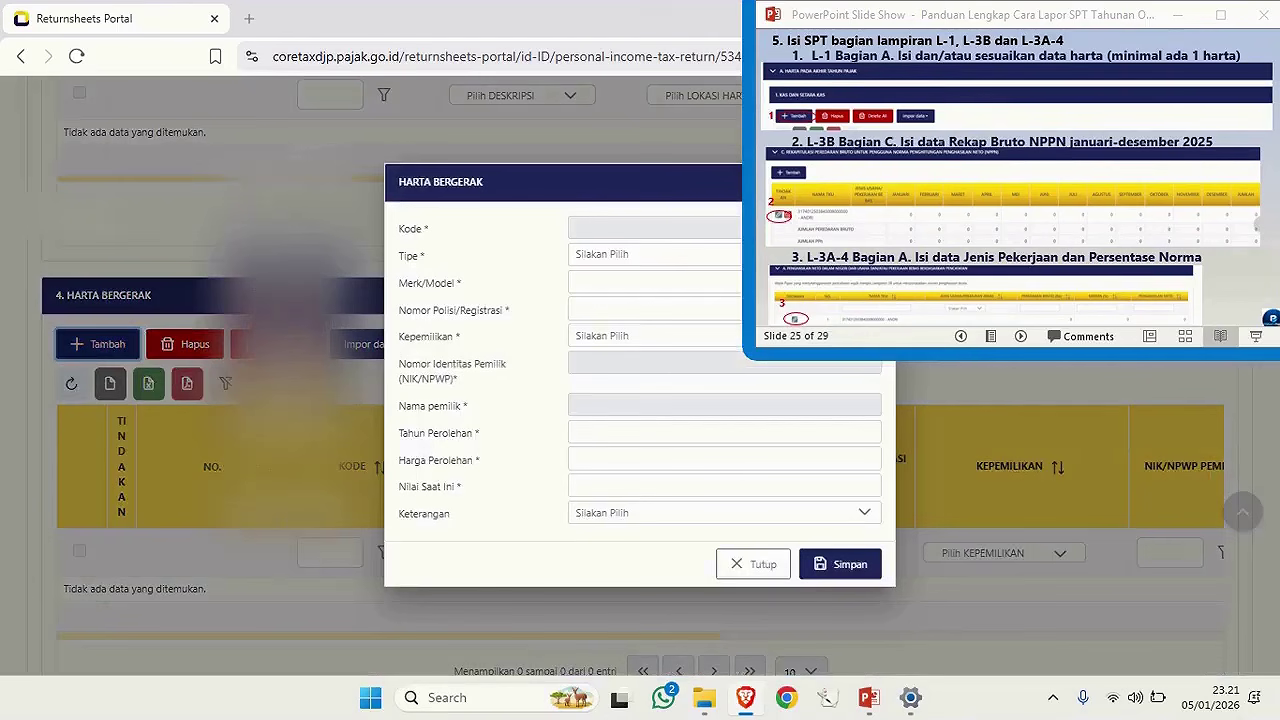
left_click(637, 260)
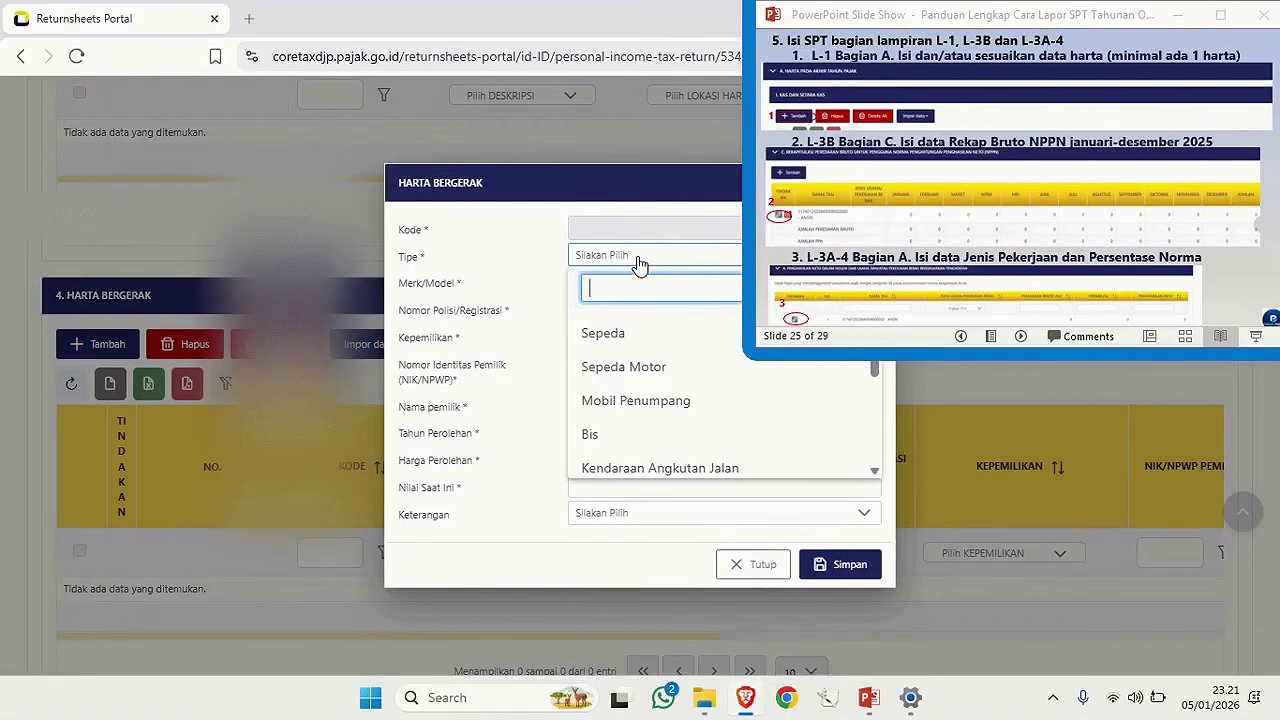
left_click(635, 368)
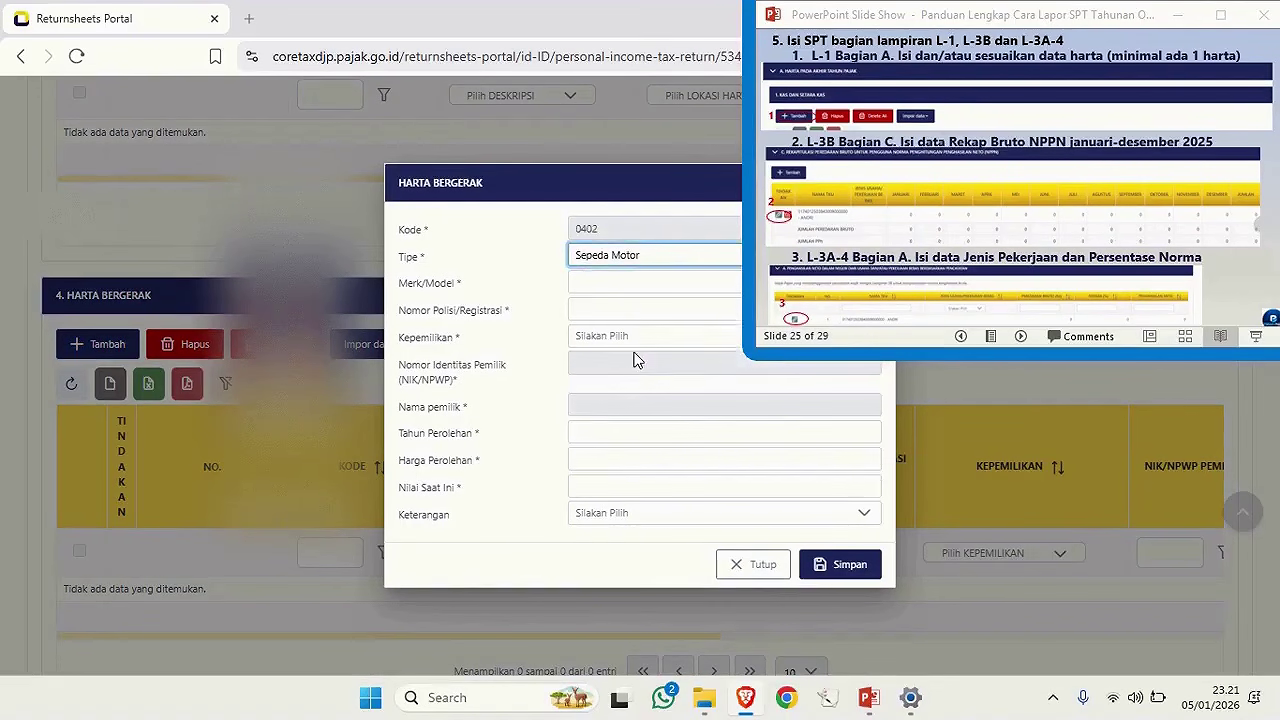
left_click(620, 284)
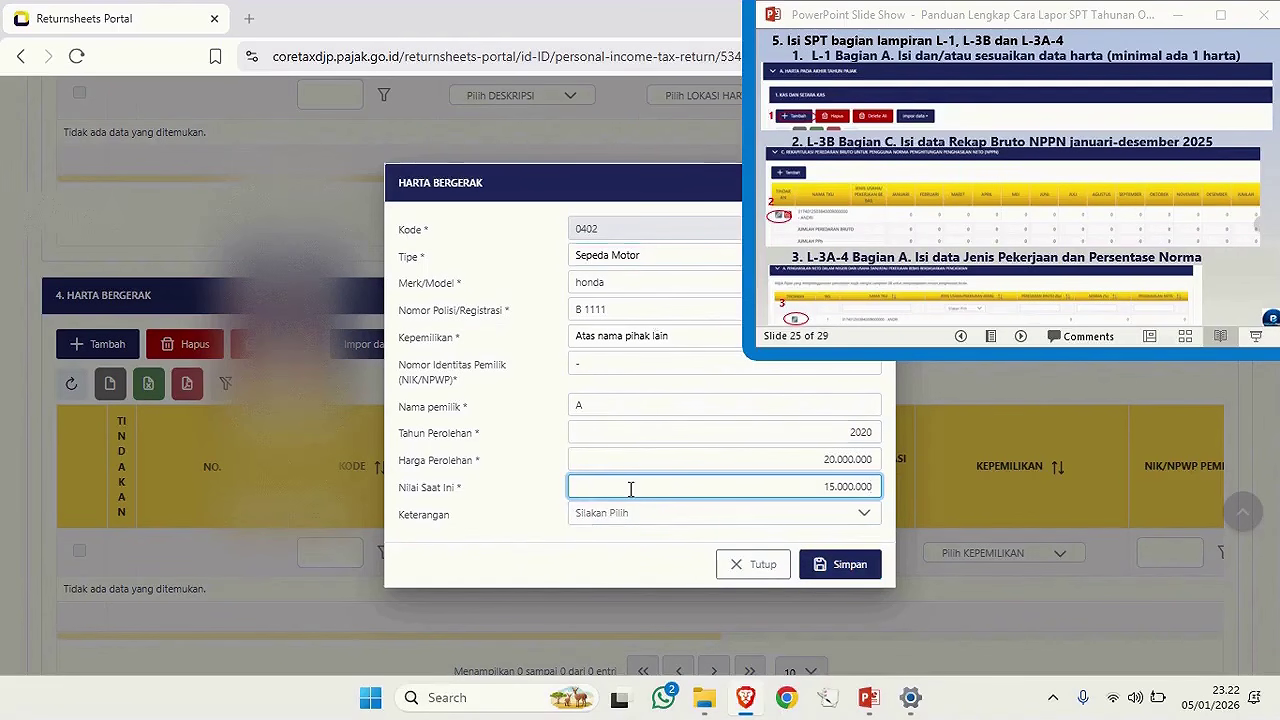
left_click(832, 562)
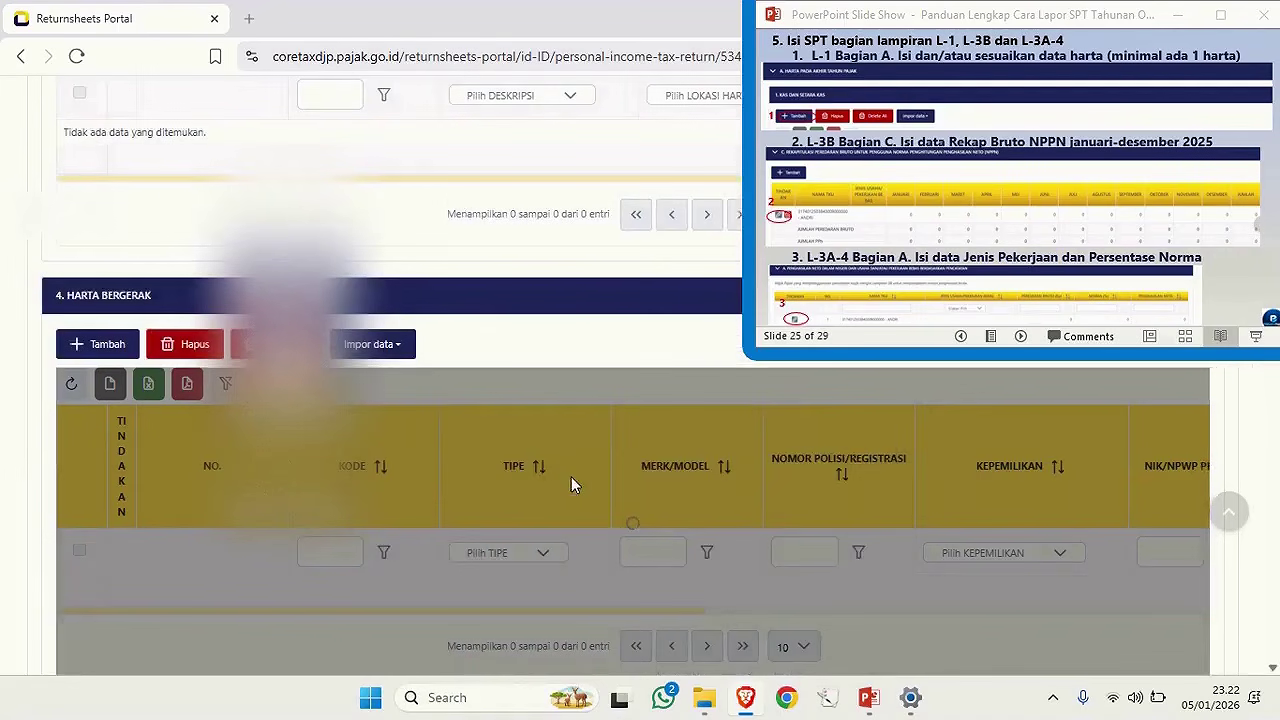
Add a Harta Tidak Bergerak entry: Tanah Kosong, padang, Tanah 100, Bangunan 0, Warisan, SHM, Tahun Perolehan 2020, Harga Perolehan and Nilai Saat Ini 100.000.000.
scroll(571, 475, "down", 2)
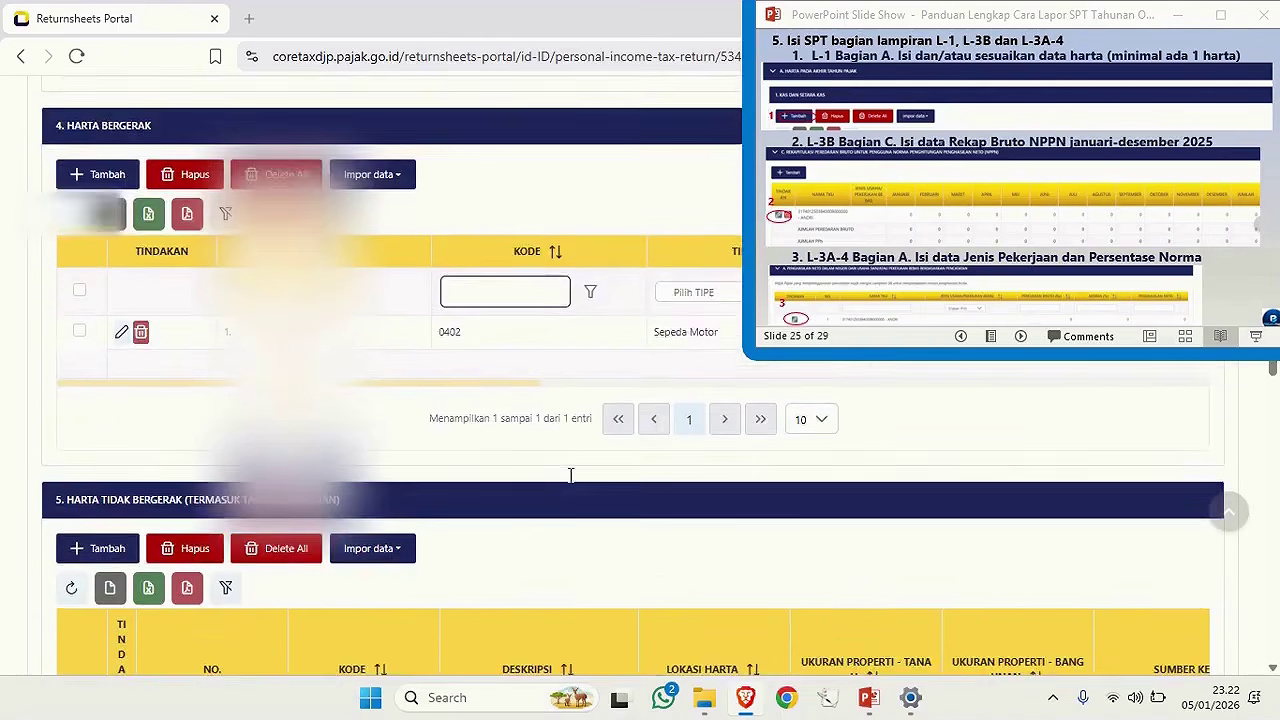
scroll(571, 475, "down", 3)
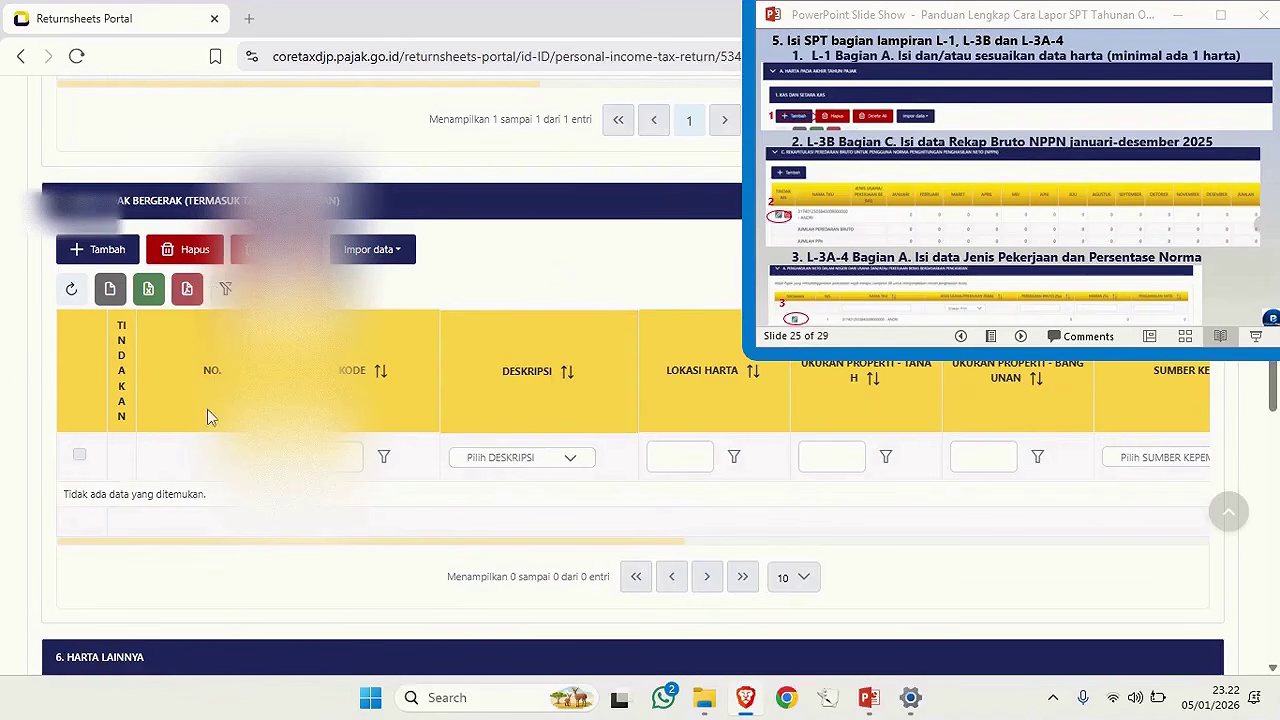
left_click(107, 250)
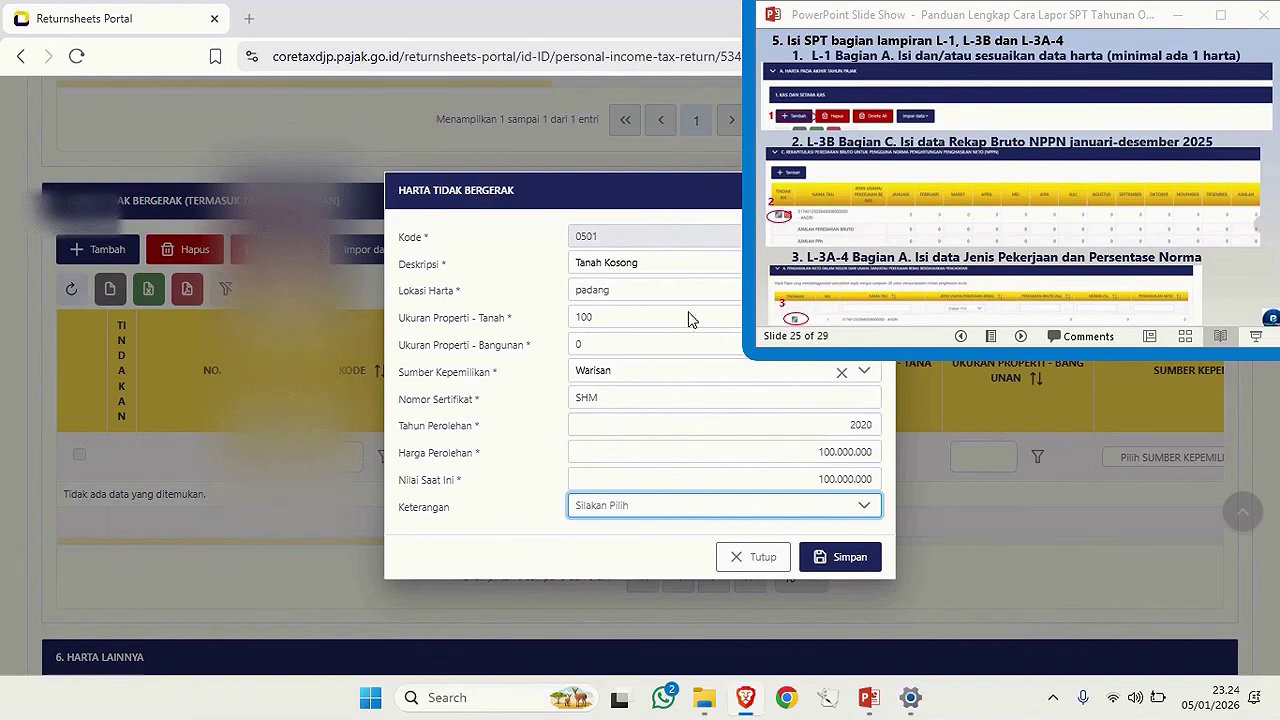
left_click(829, 570)
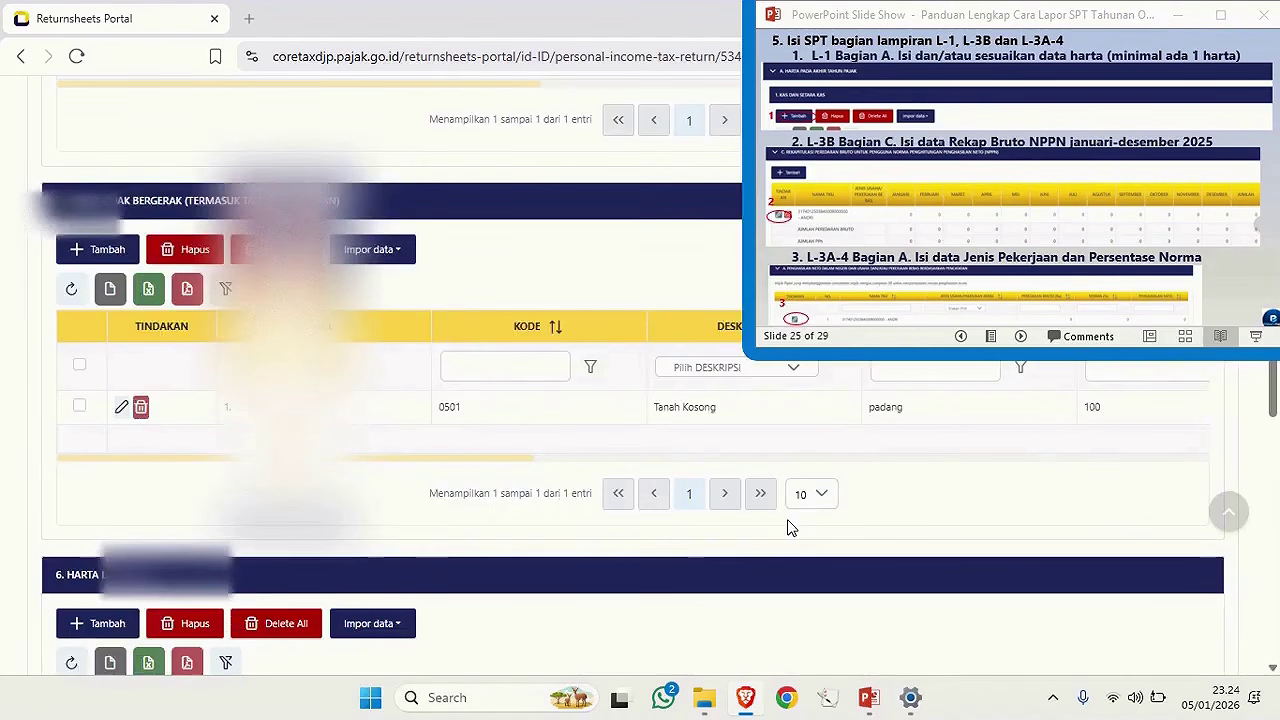
In L-3B section C, edit the existing TKU row to Dokter with 10.000.000 gross turnover for each month Januari to Desember, and save it.
left_click_drag(1273, 392, 1273, 272)
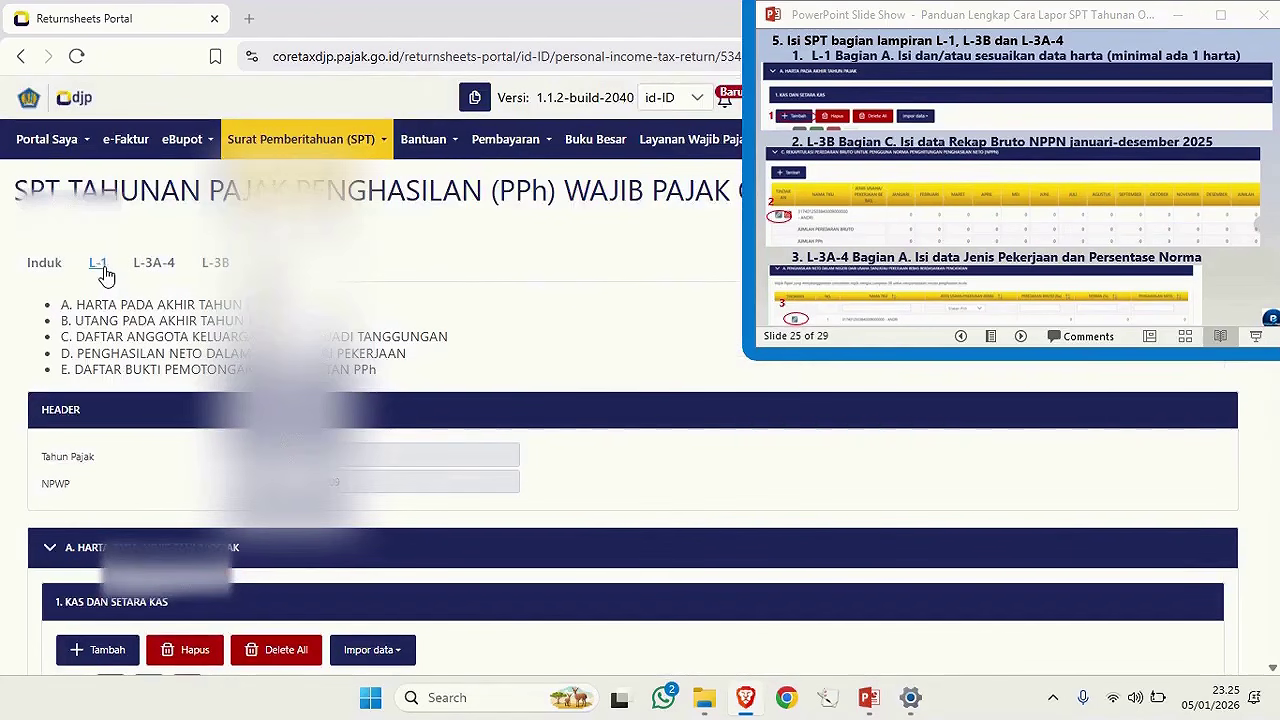
left_click(218, 265)
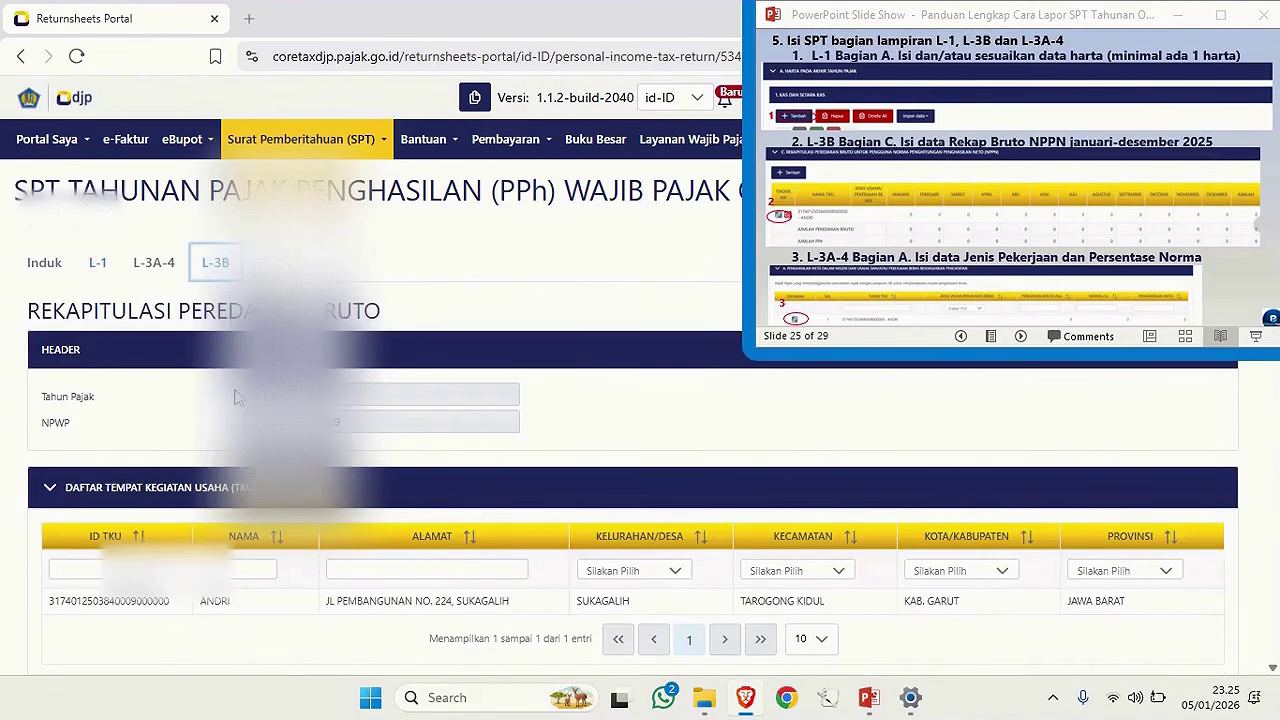
scroll(236, 397, "down", 10)
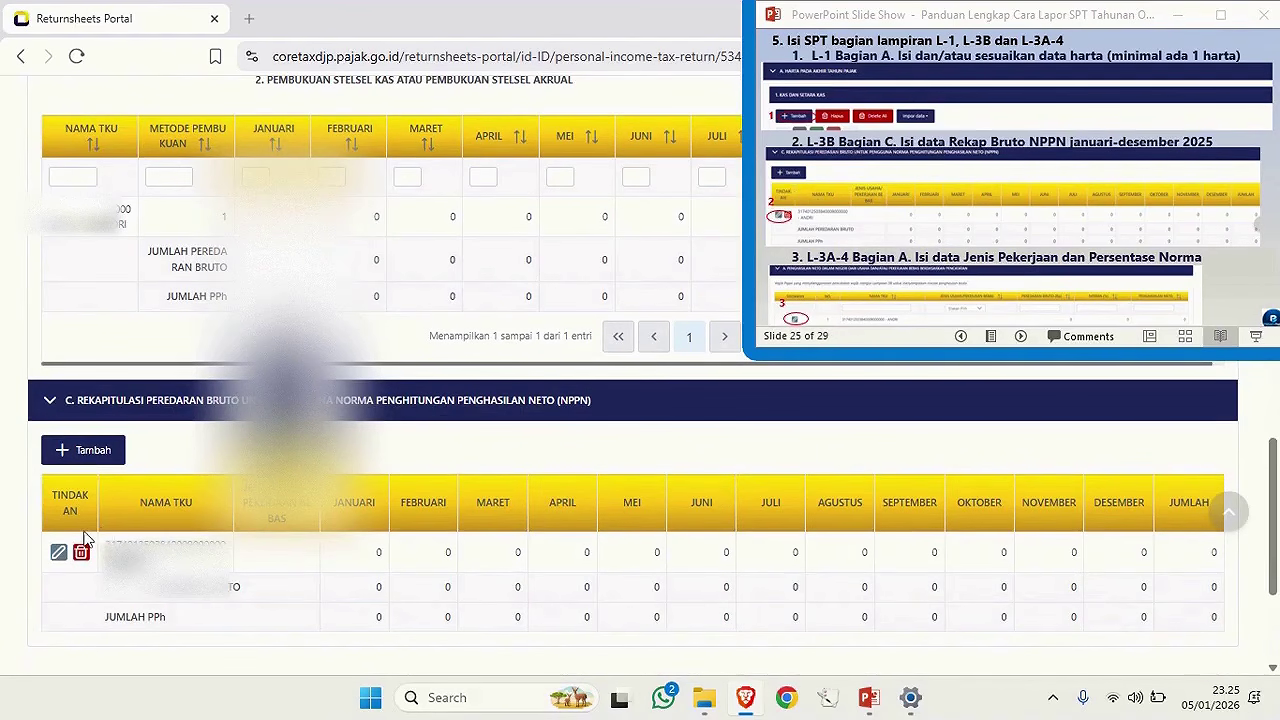
left_click(58, 556)
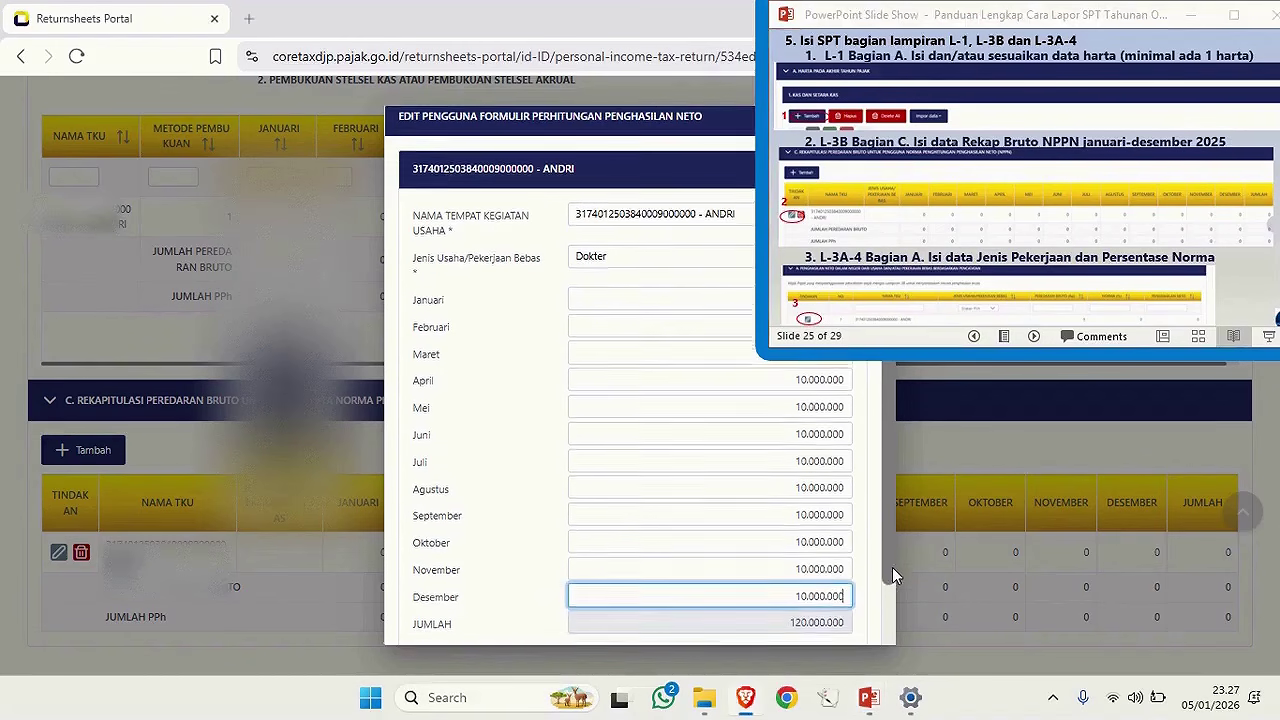
scroll(892, 567, "down", 2)
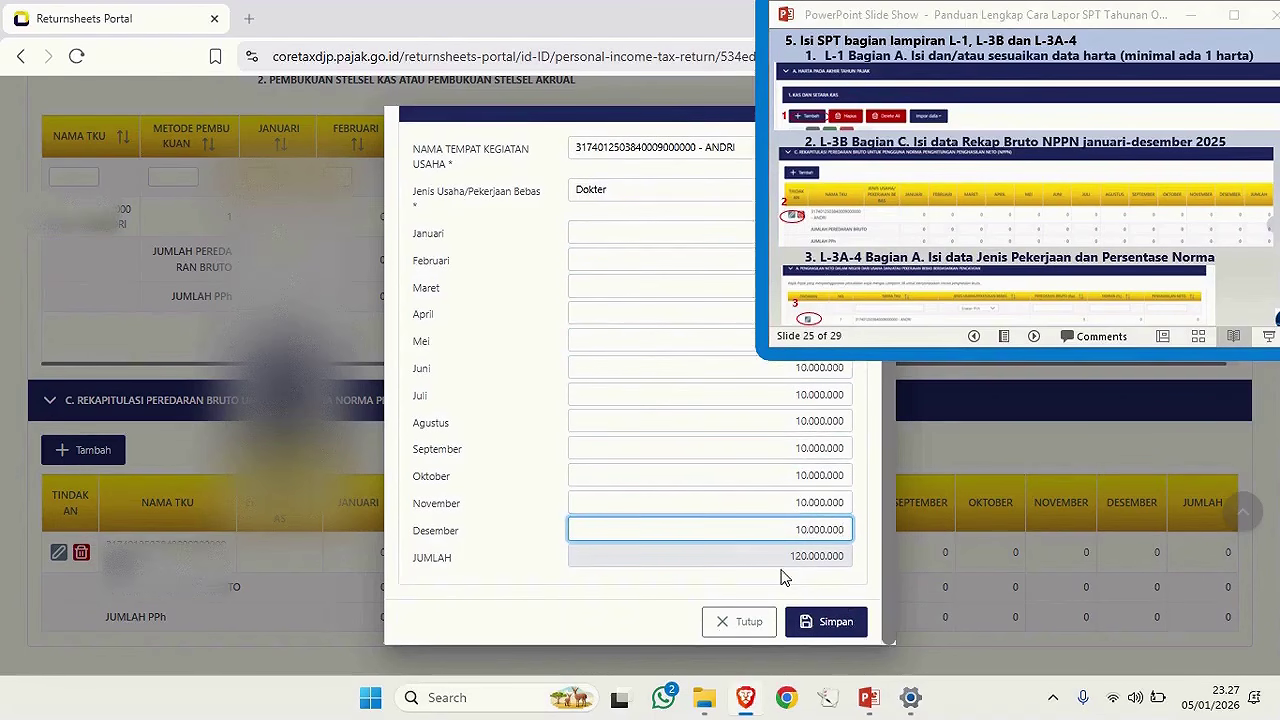
left_click(810, 622)
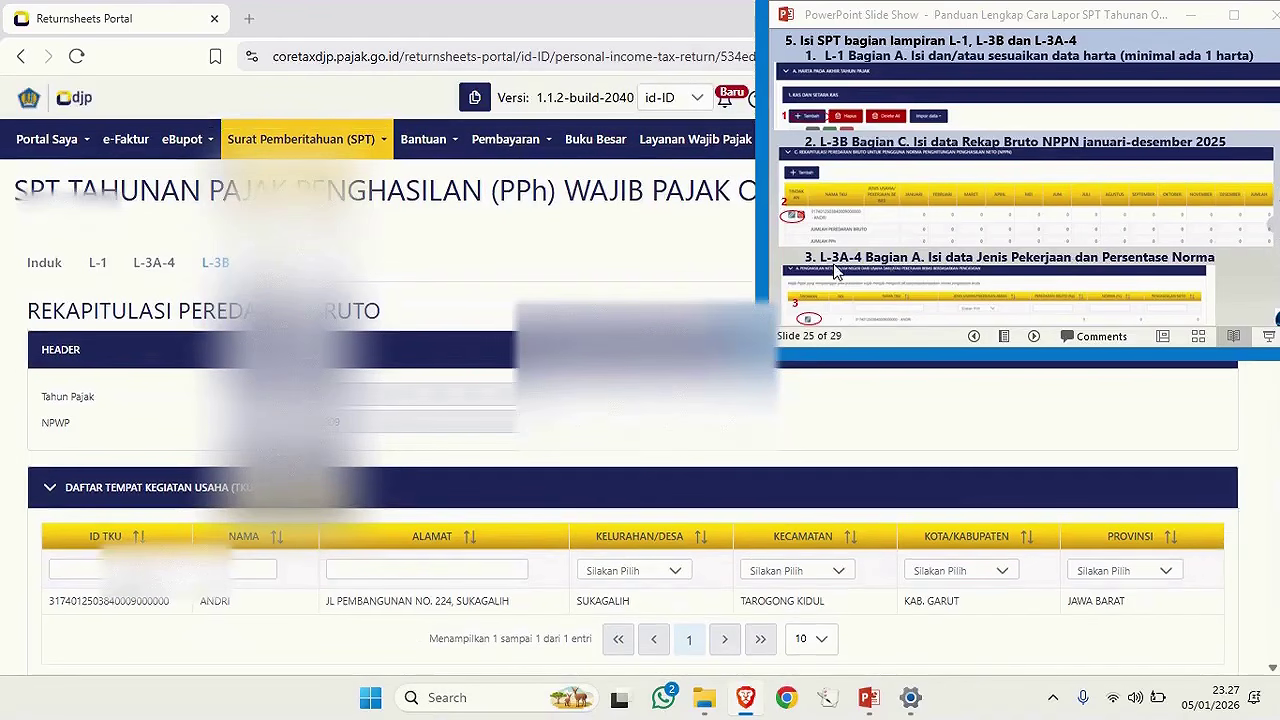
In L-3A-4 section A, edit the Dokter row to a Norma of 50% and save it.
left_click(152, 268)
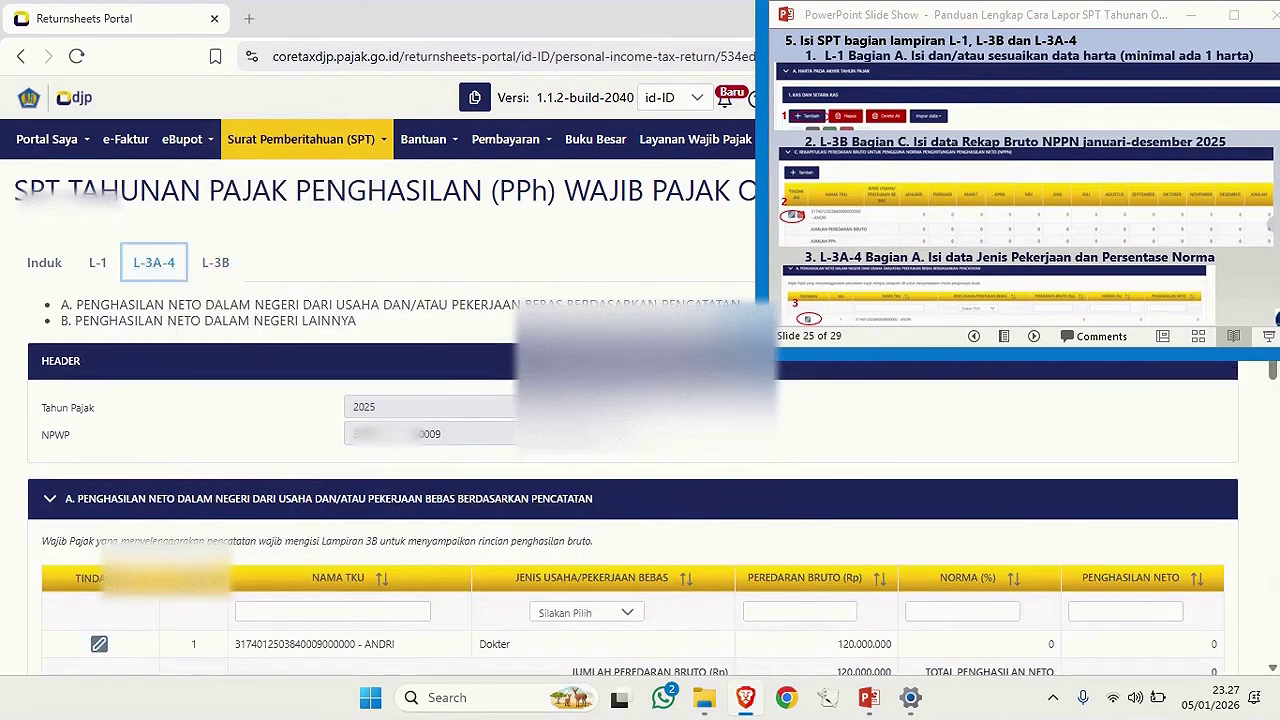
left_click(99, 646)
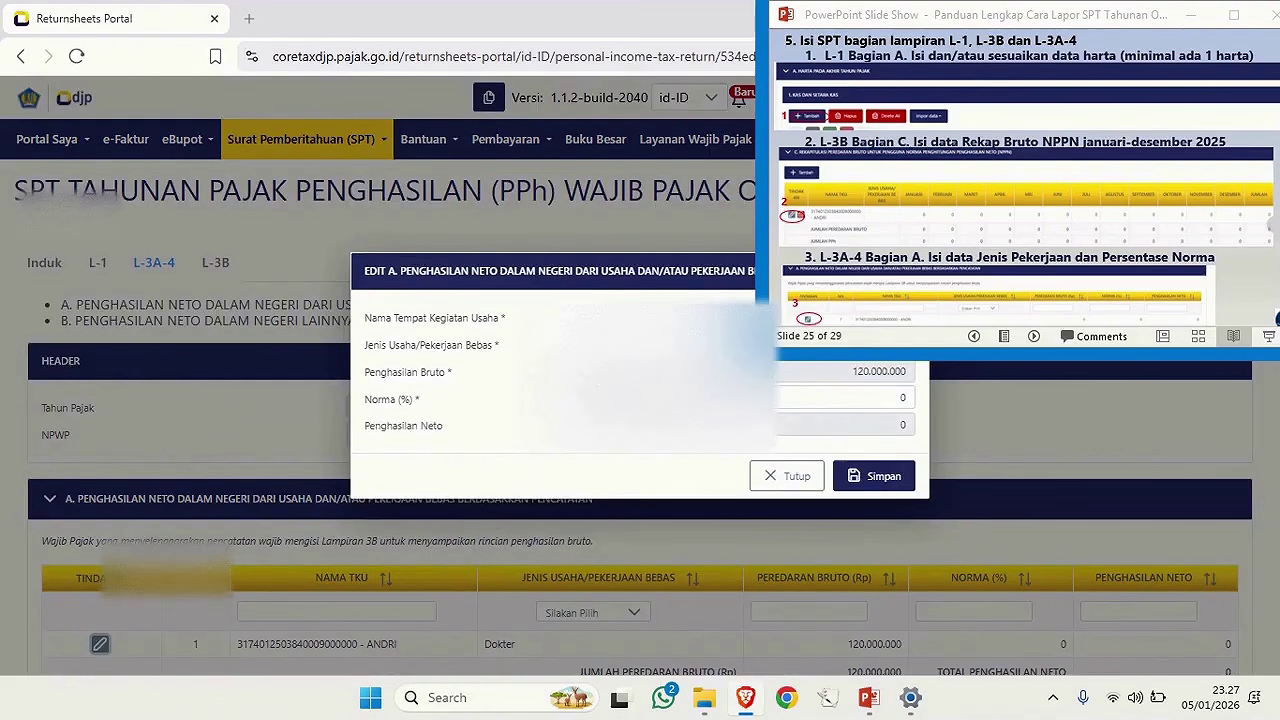
left_click(839, 398)
left_click_drag(884, 399, 924, 404)
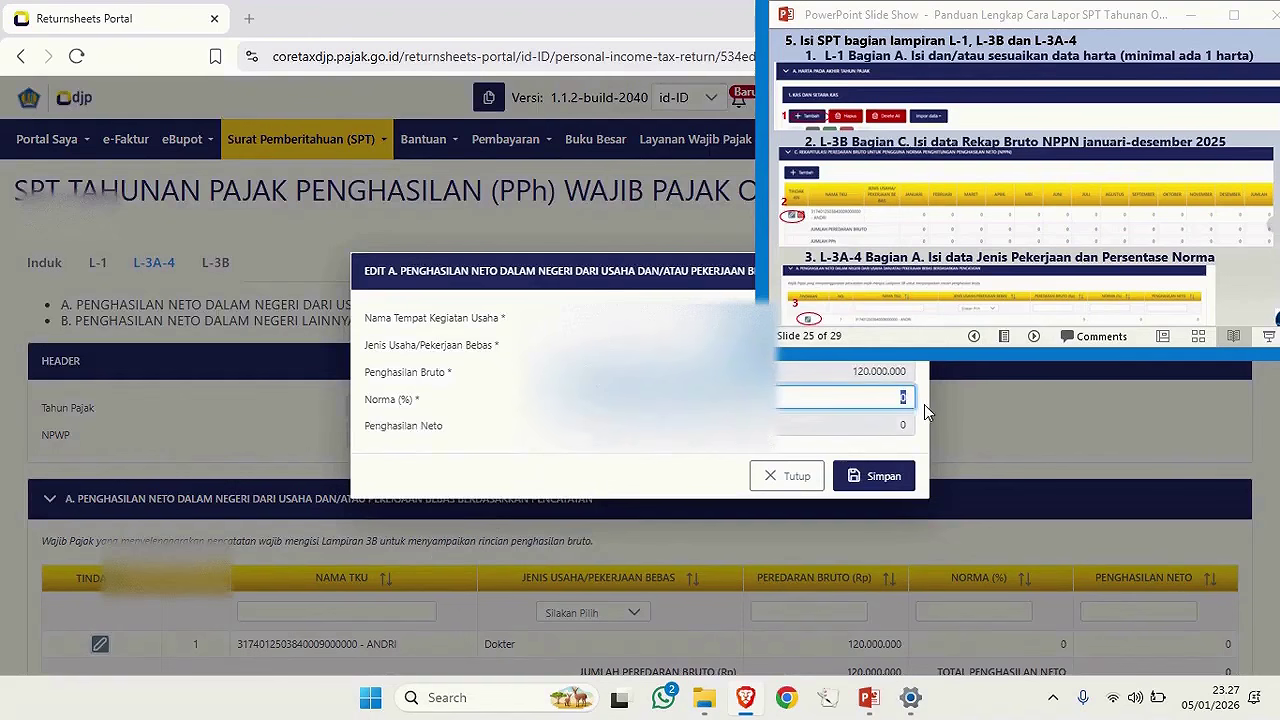
type("50")
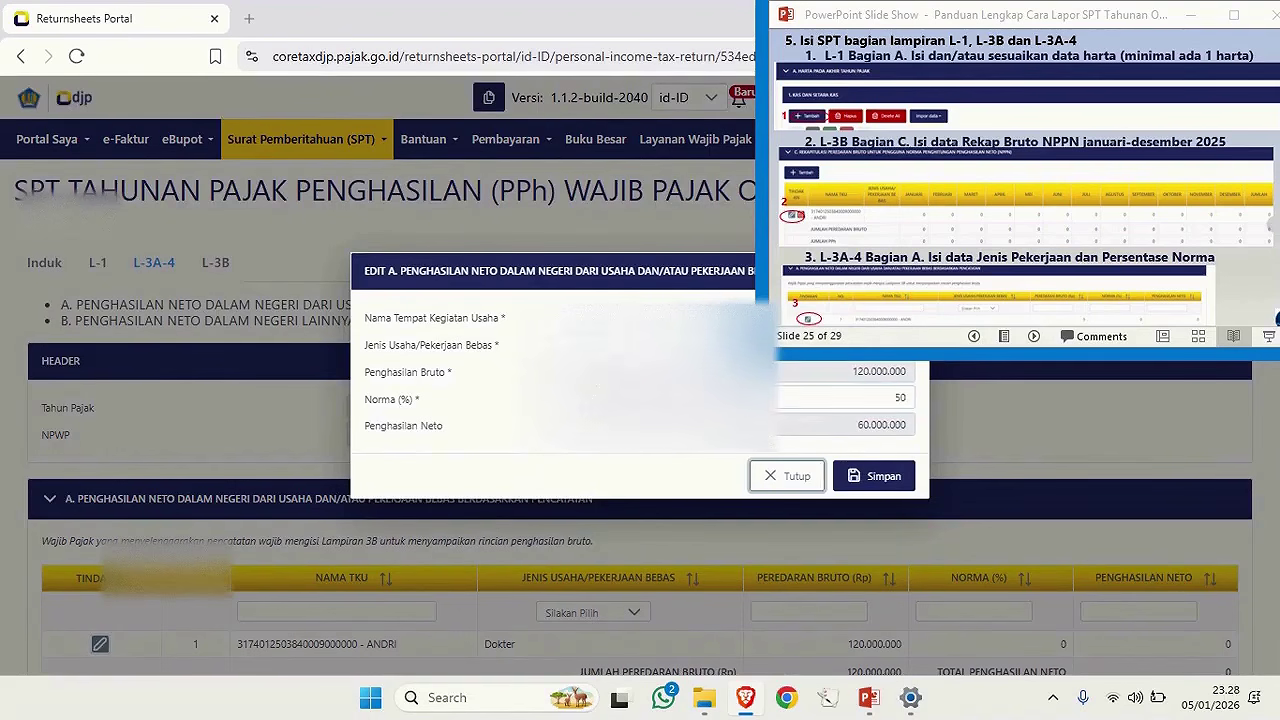
left_click(866, 478)
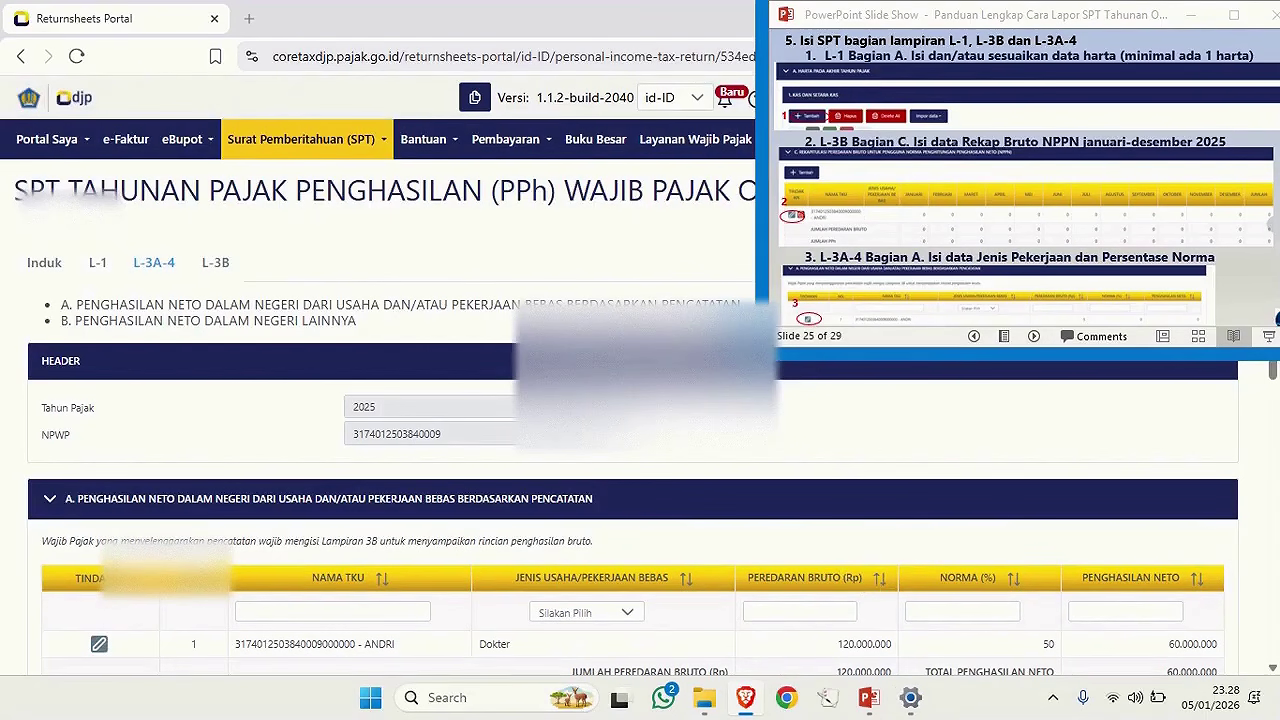
Review the Induk form's section C tax calculation and section D tax credit answers.
left_click(46, 263)
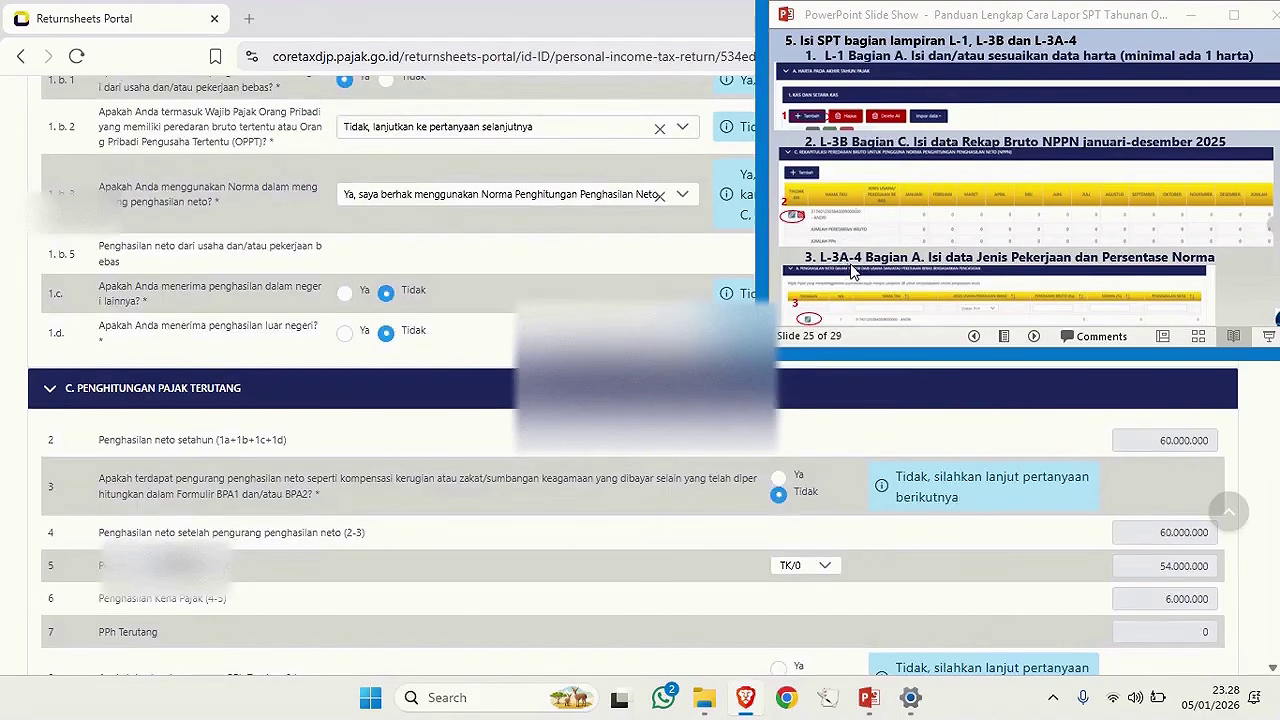
left_click(1045, 258)
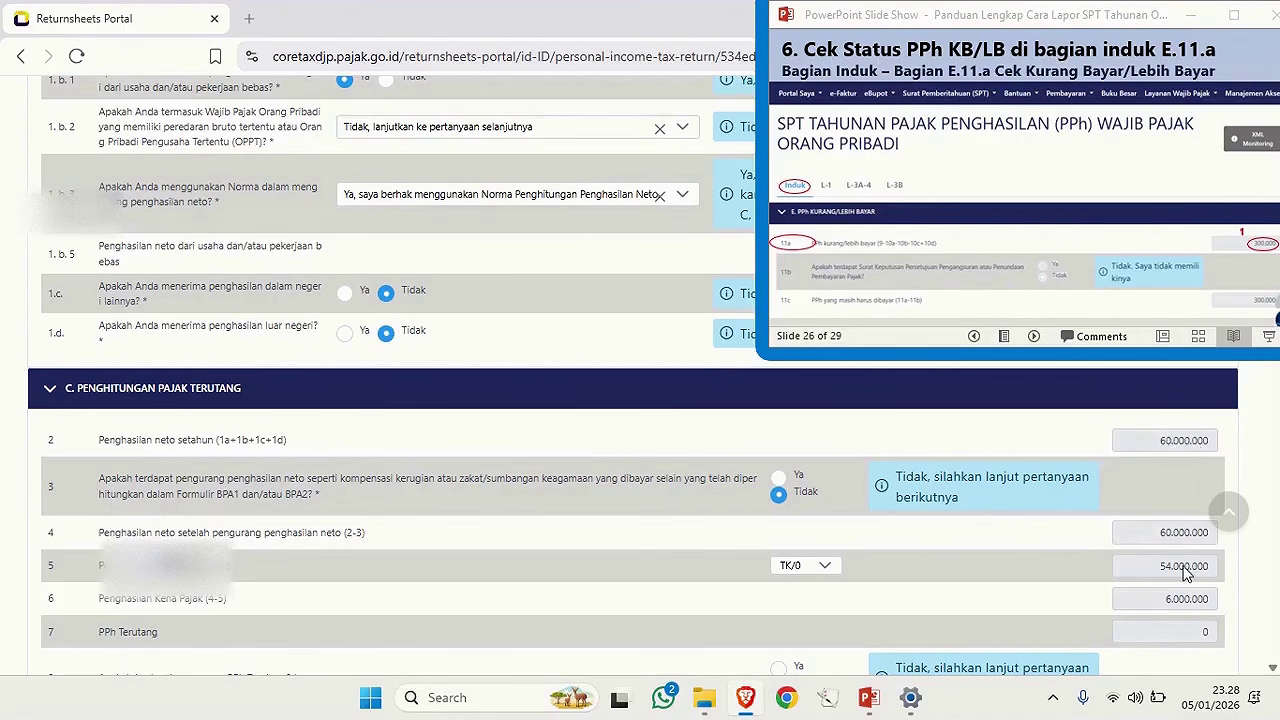
scroll(1185, 572, "down", 1)
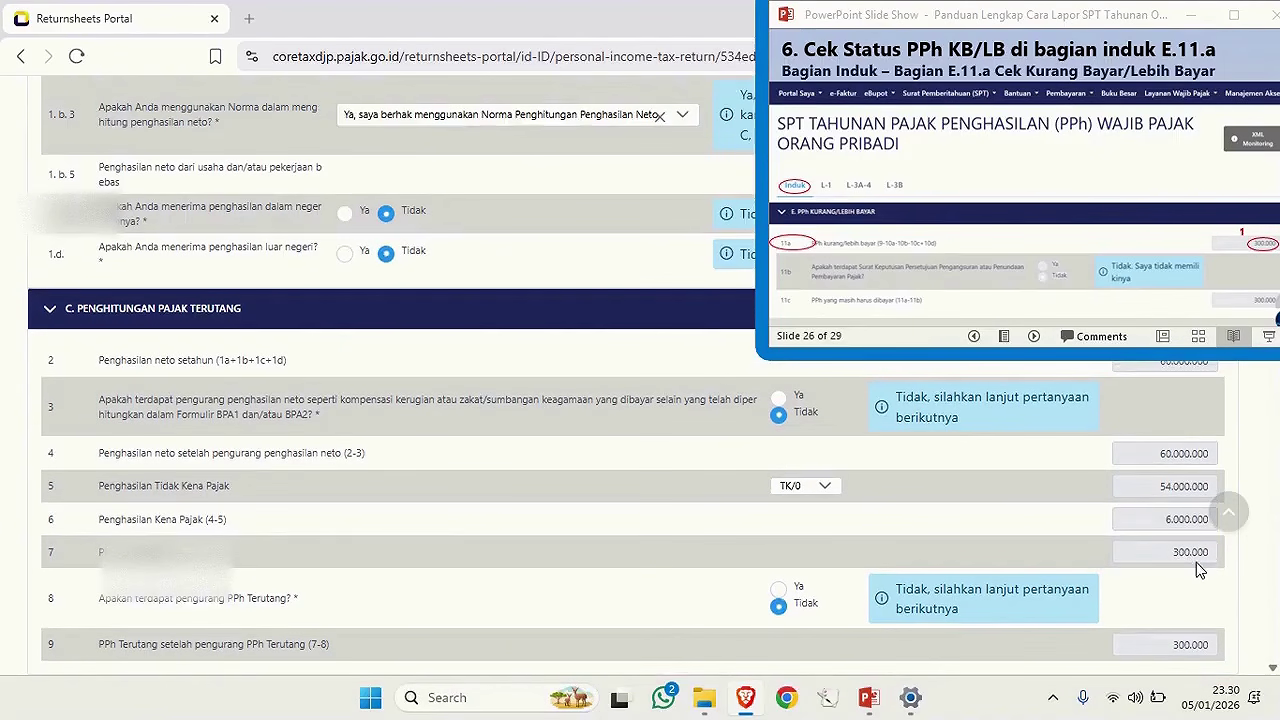
scroll(1196, 562, "down", 3)
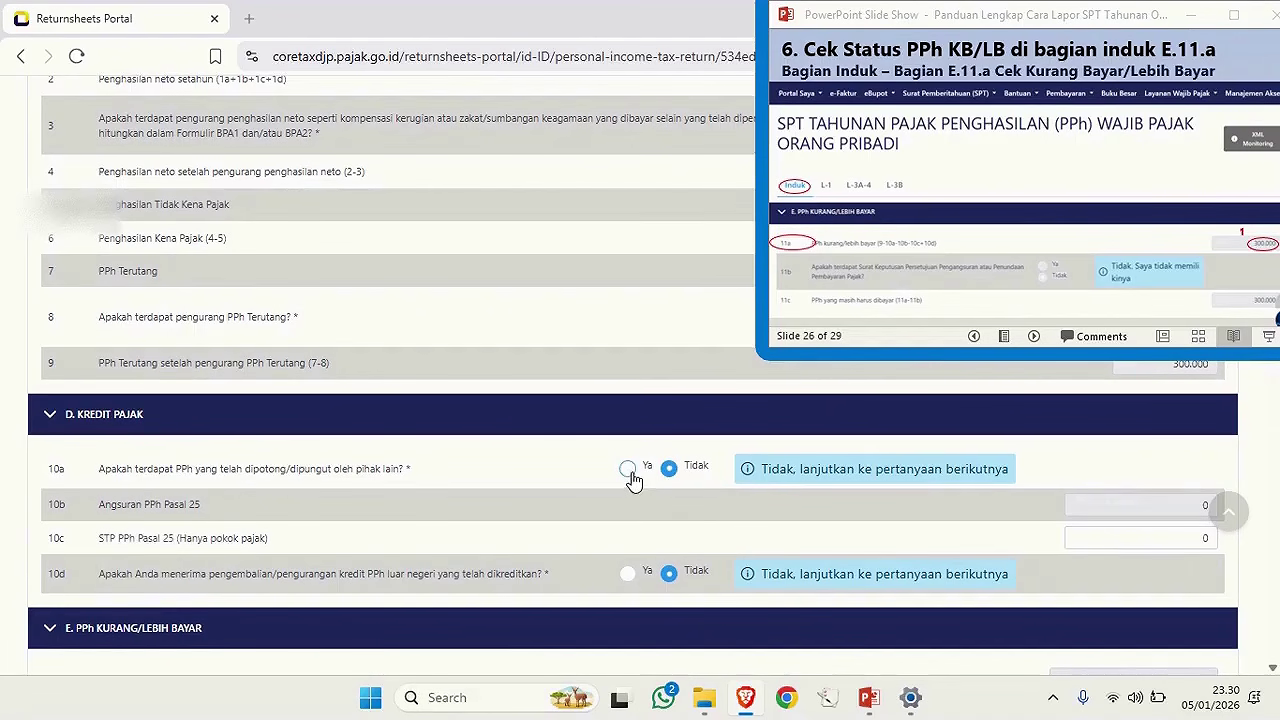
Accept the K. Pernyataan declaration and submit the return with Bayar dan Lapor, declining the use of the tax deposit balance.
scroll(633, 480, "down", 2)
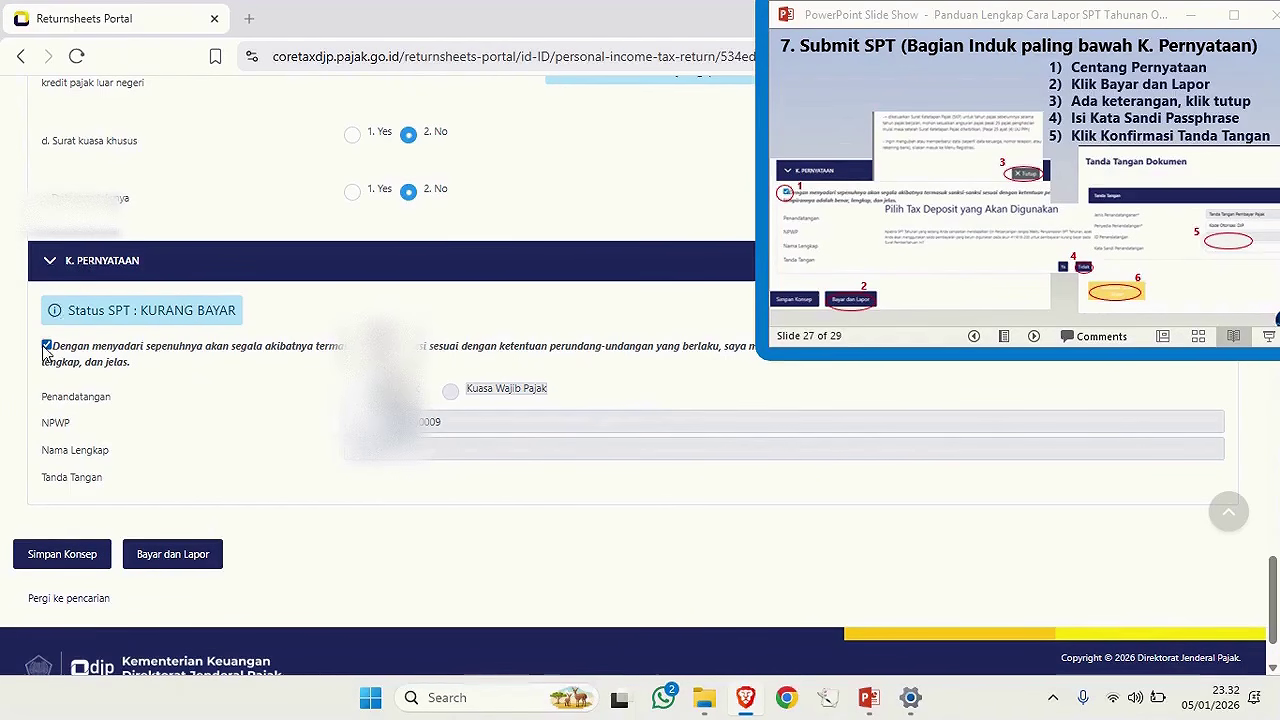
scroll(120, 410, "down", 1)
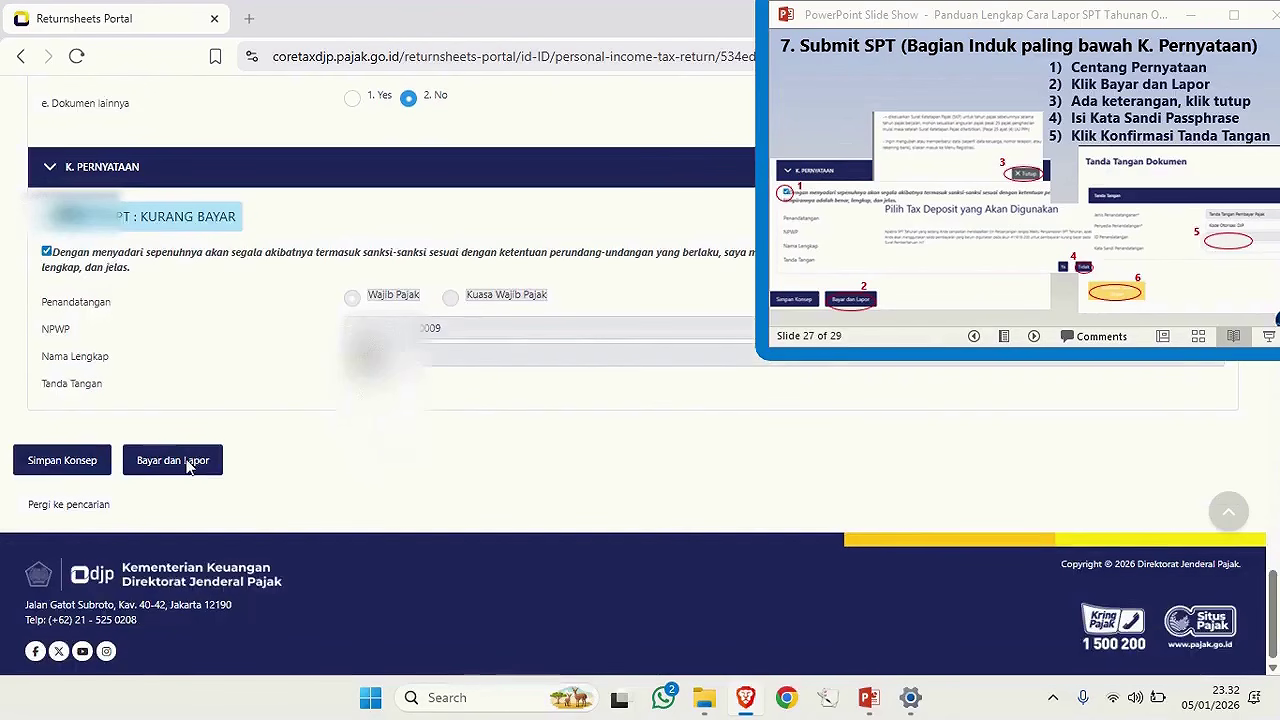
left_click(190, 462)
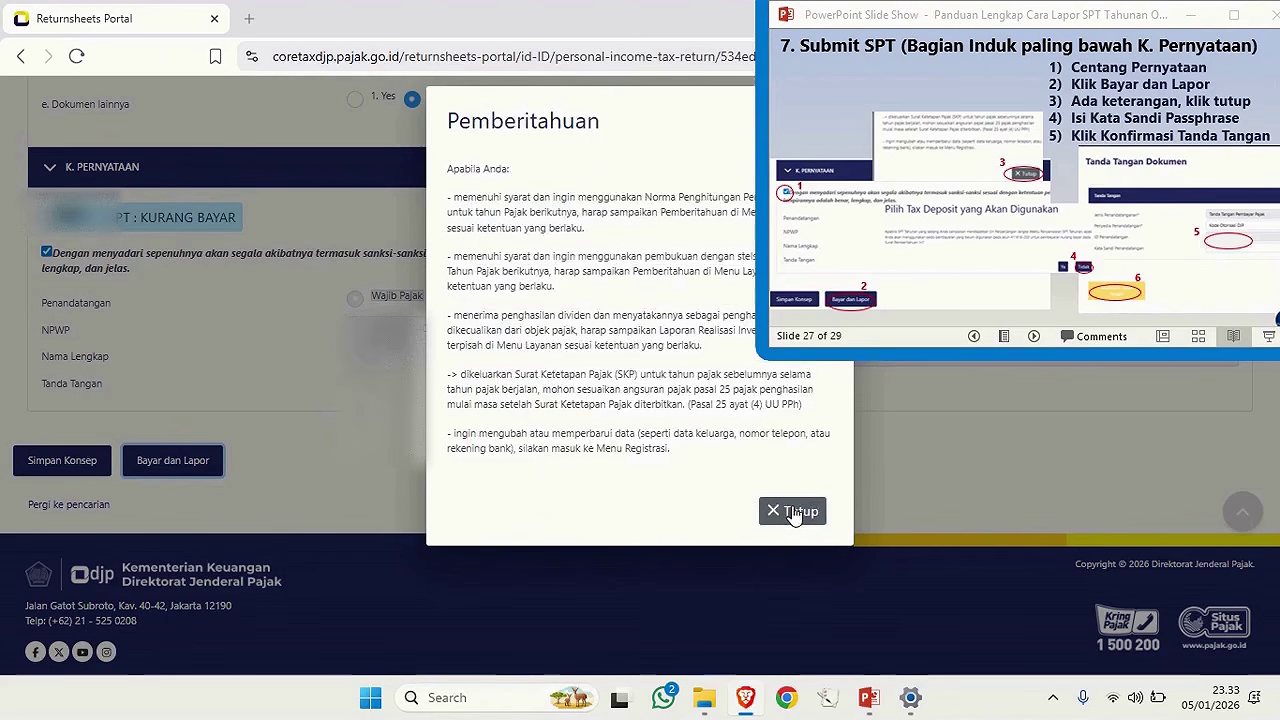
left_click(794, 512)
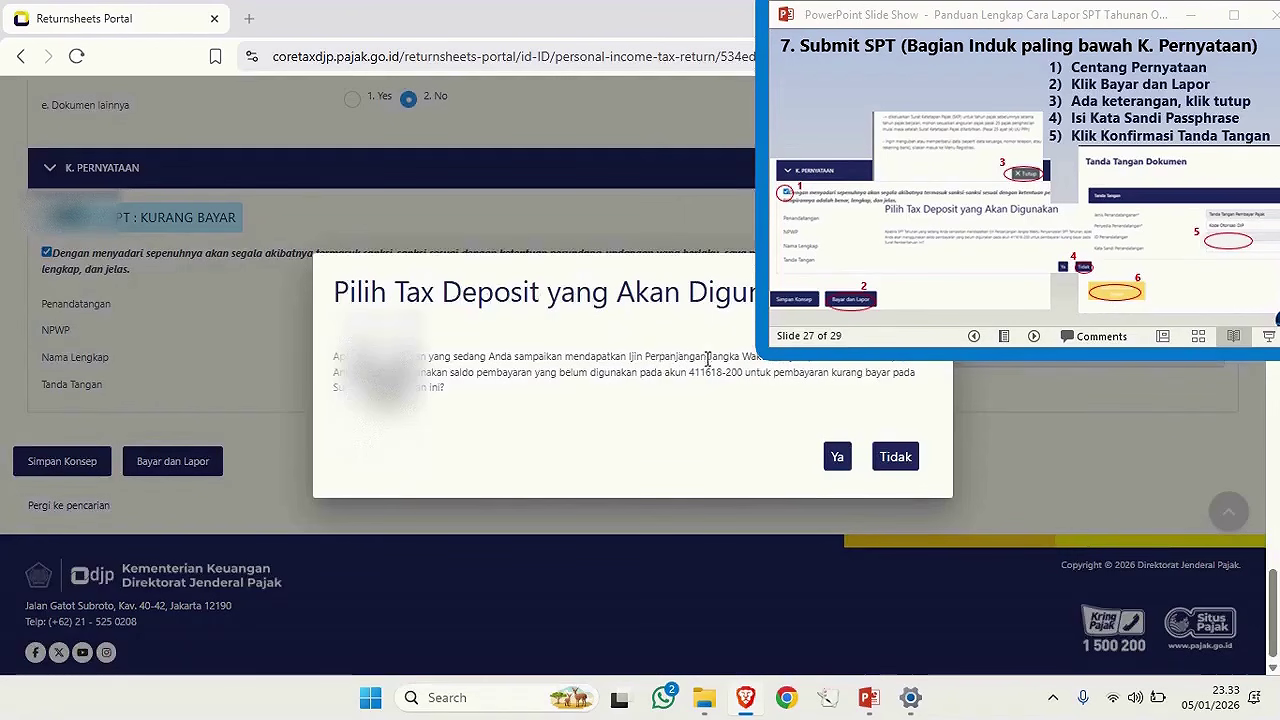
left_click(895, 456)
Sign the document with the signer's password (Kata Sandi Penandatangan) and save the generated billing code PDF in Downloads.
type("••")
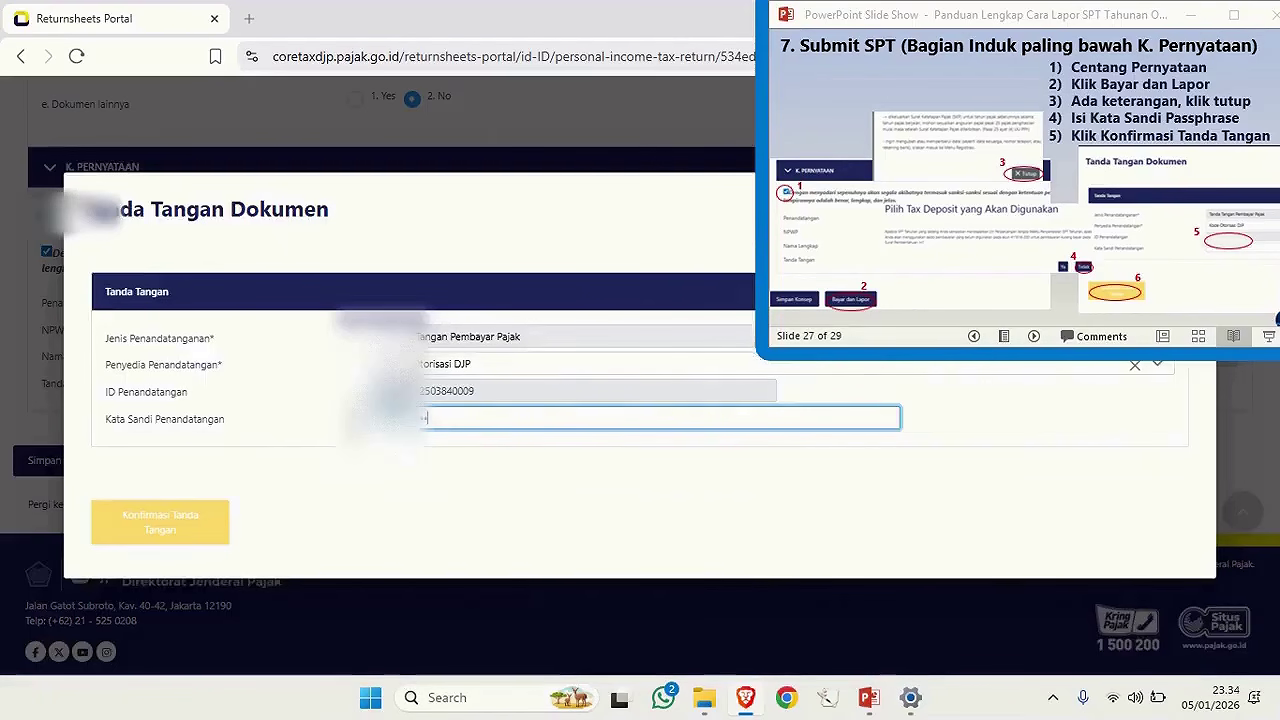
left_click(193, 523)
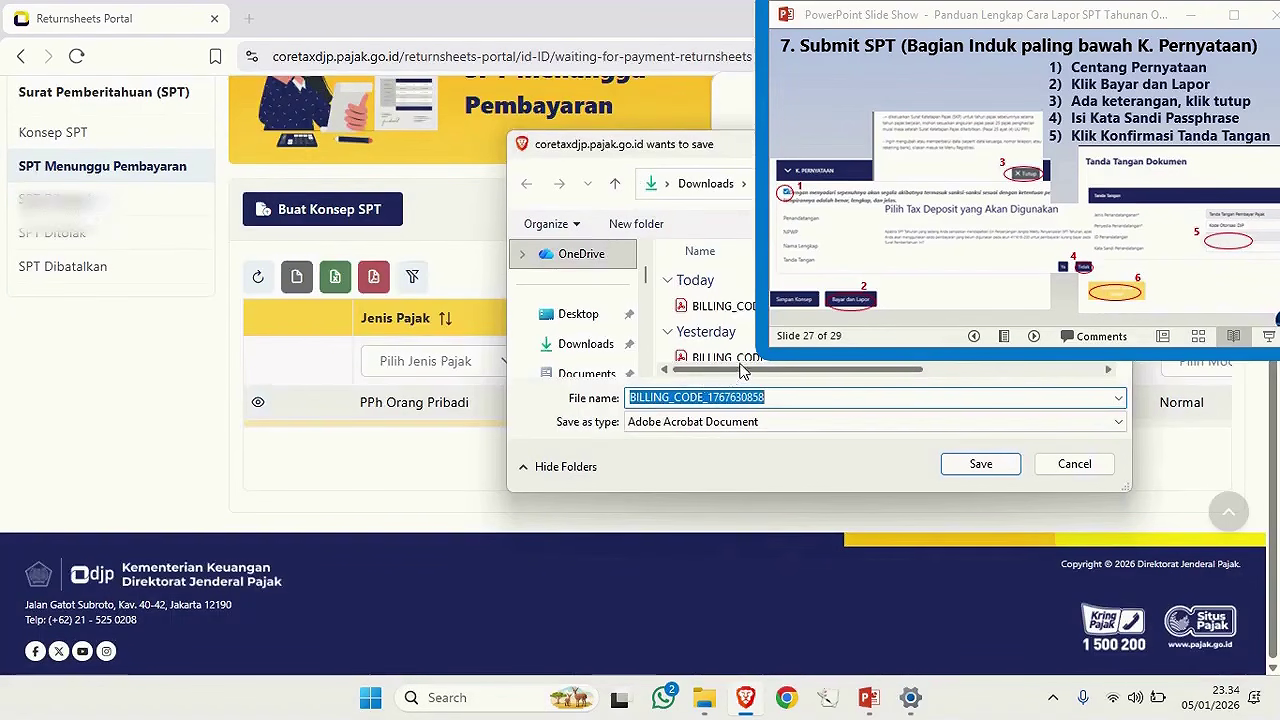
left_click(981, 464)
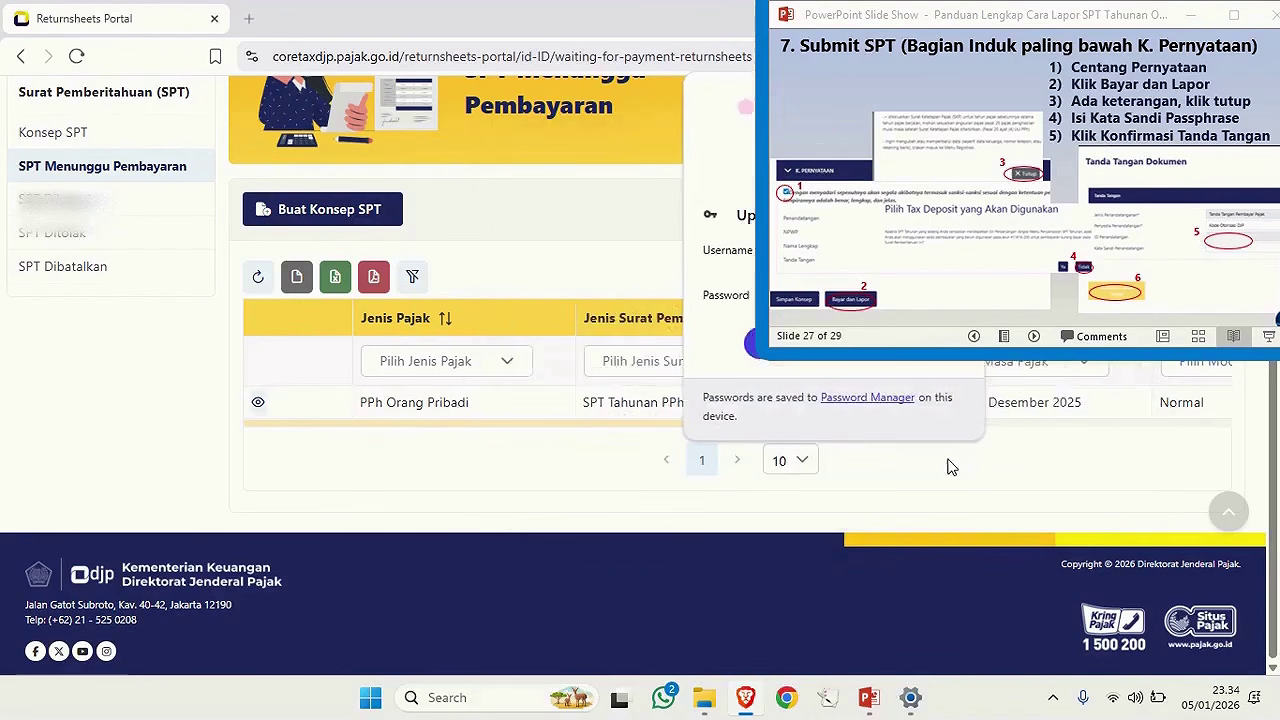
Download the SPT Tahunan PPh Orang Pribadi billing code PDF again from Daftar Kode Billing Belum Dibayar into Downloads.
scroll(790, 500, "up", 3)
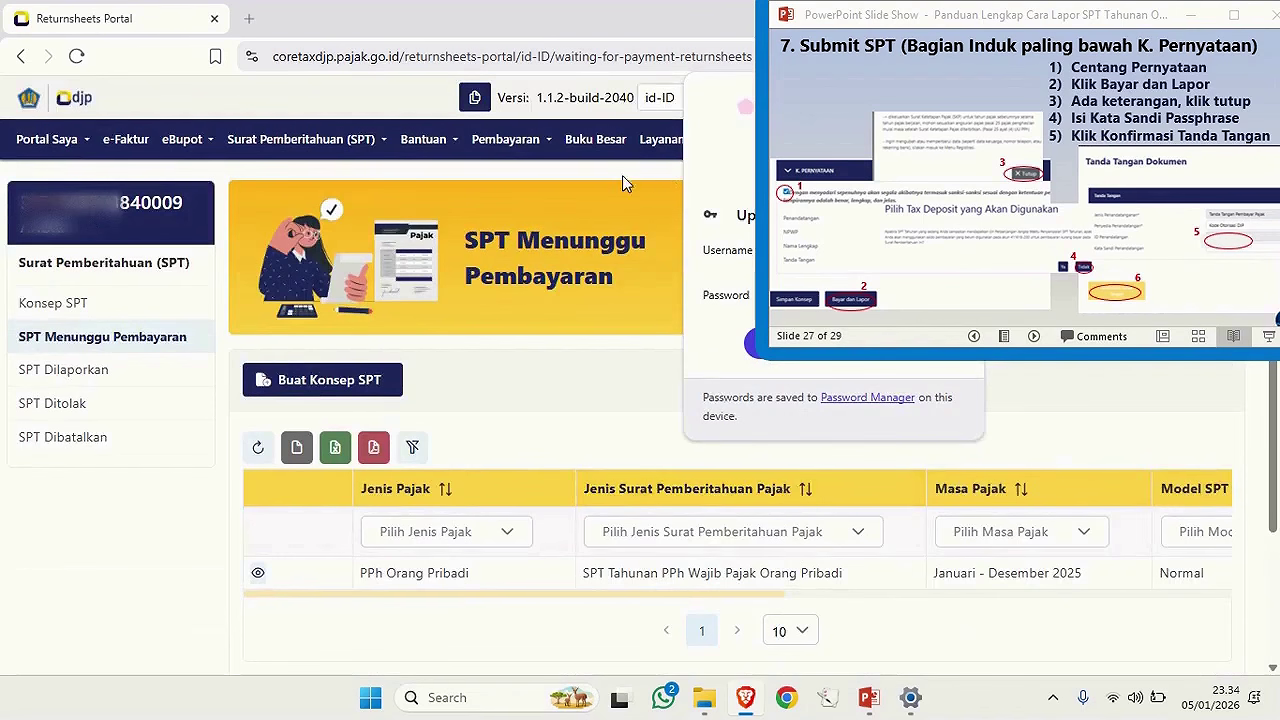
left_click(507, 143)
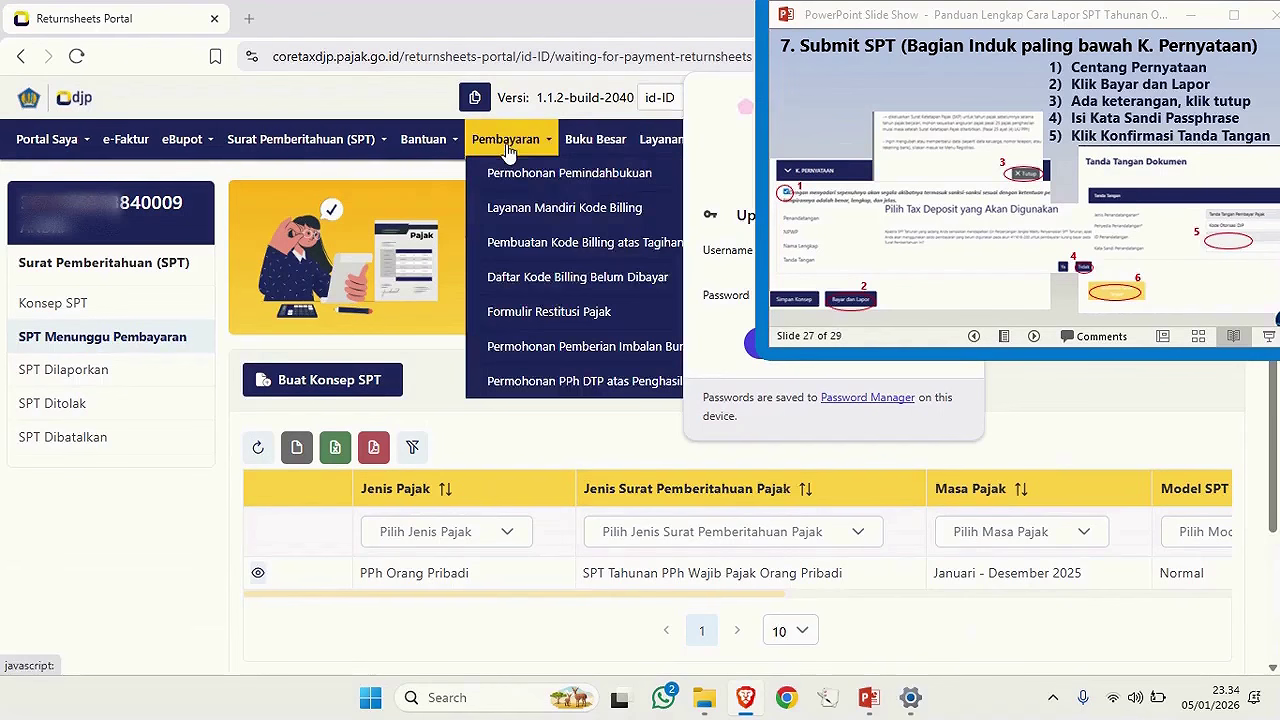
left_click(527, 277)
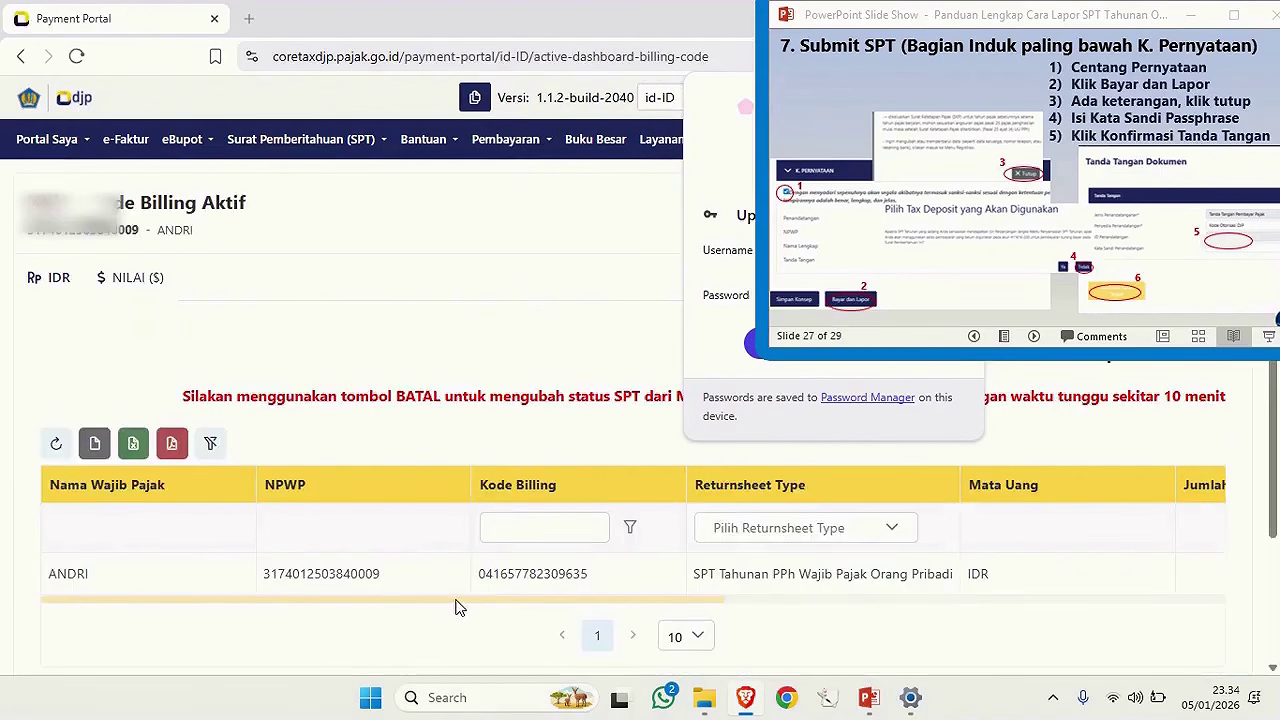
left_click_drag(447, 601, 970, 603)
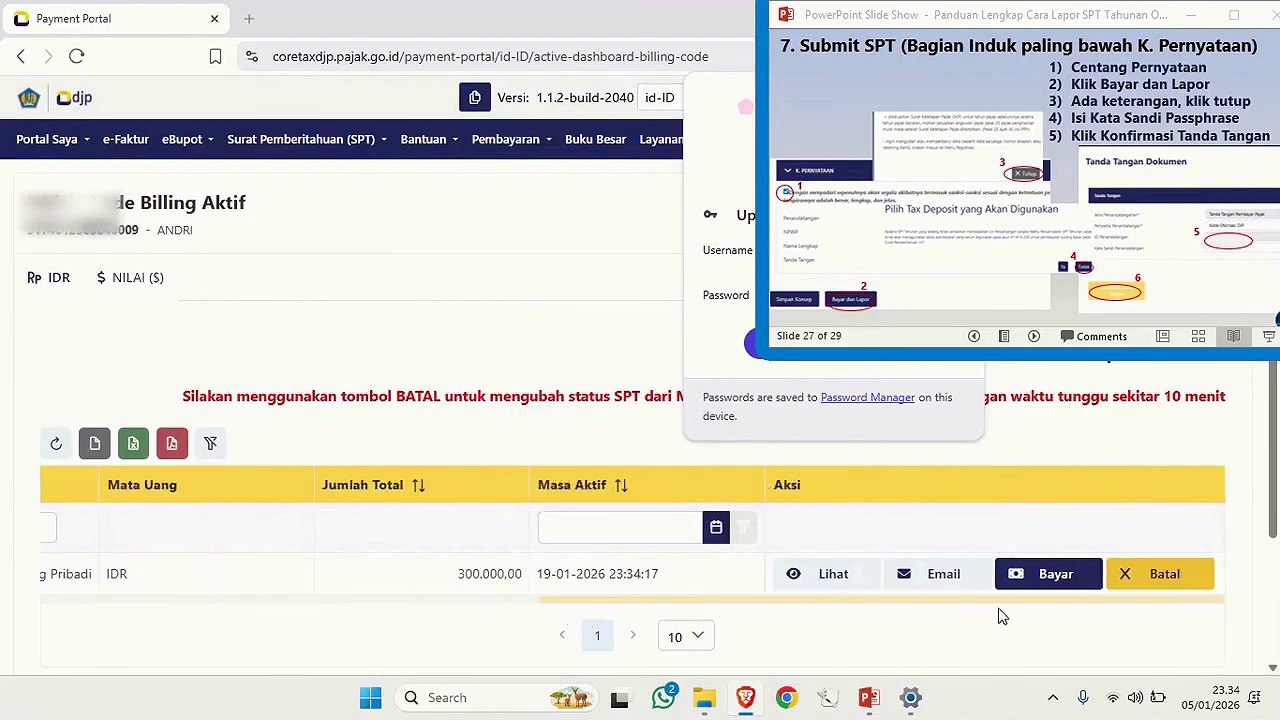
left_click(818, 578)
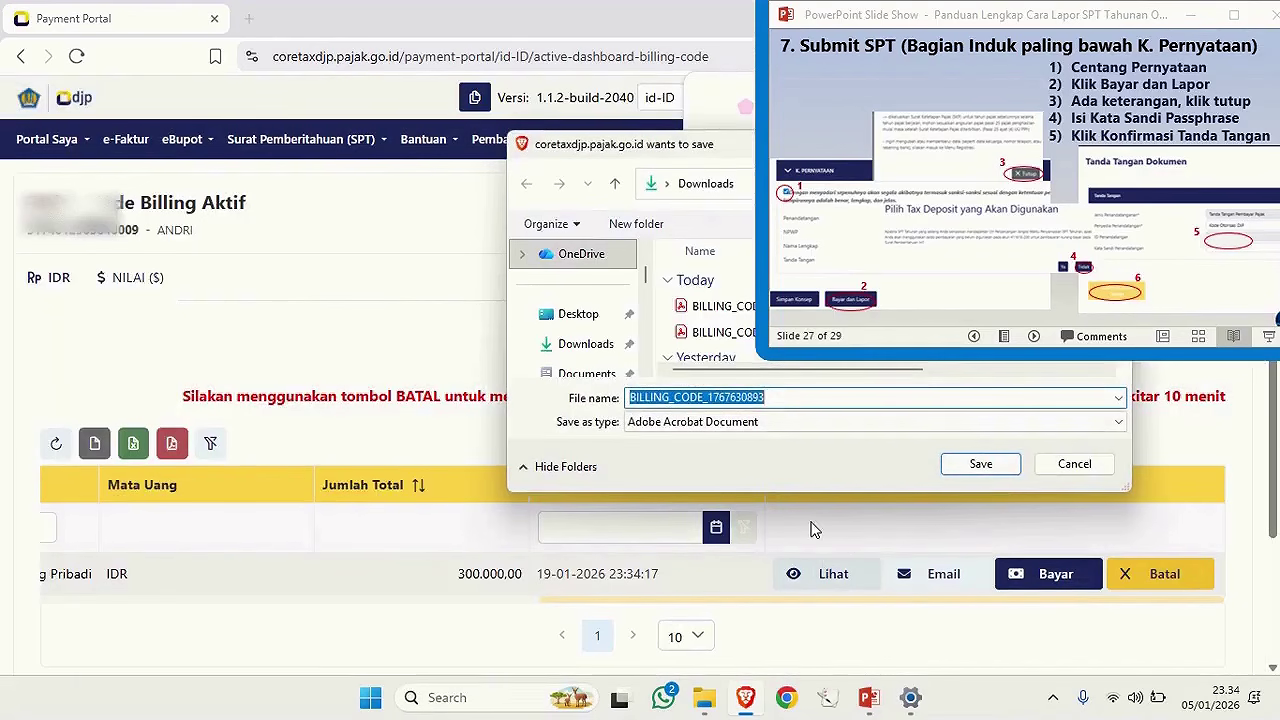
left_click(968, 466)
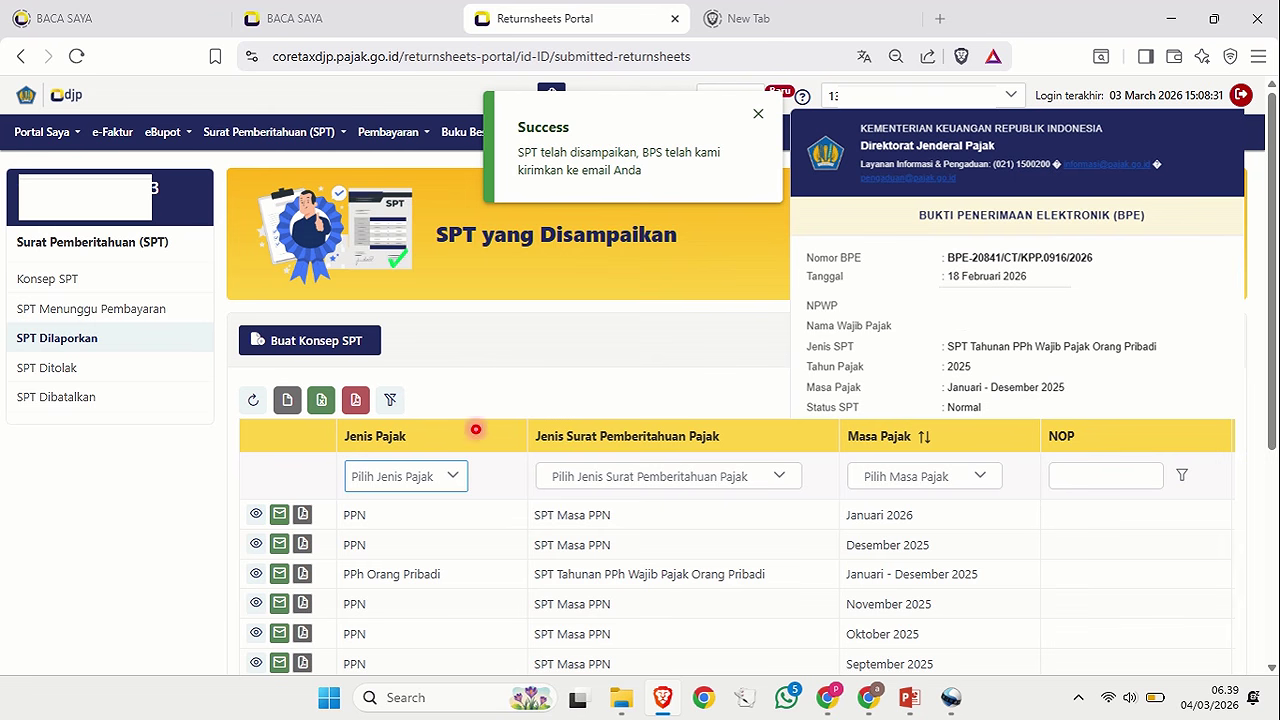
Open the Jenis Pajak filter in the list of submitted returns.
left_click(372, 474)
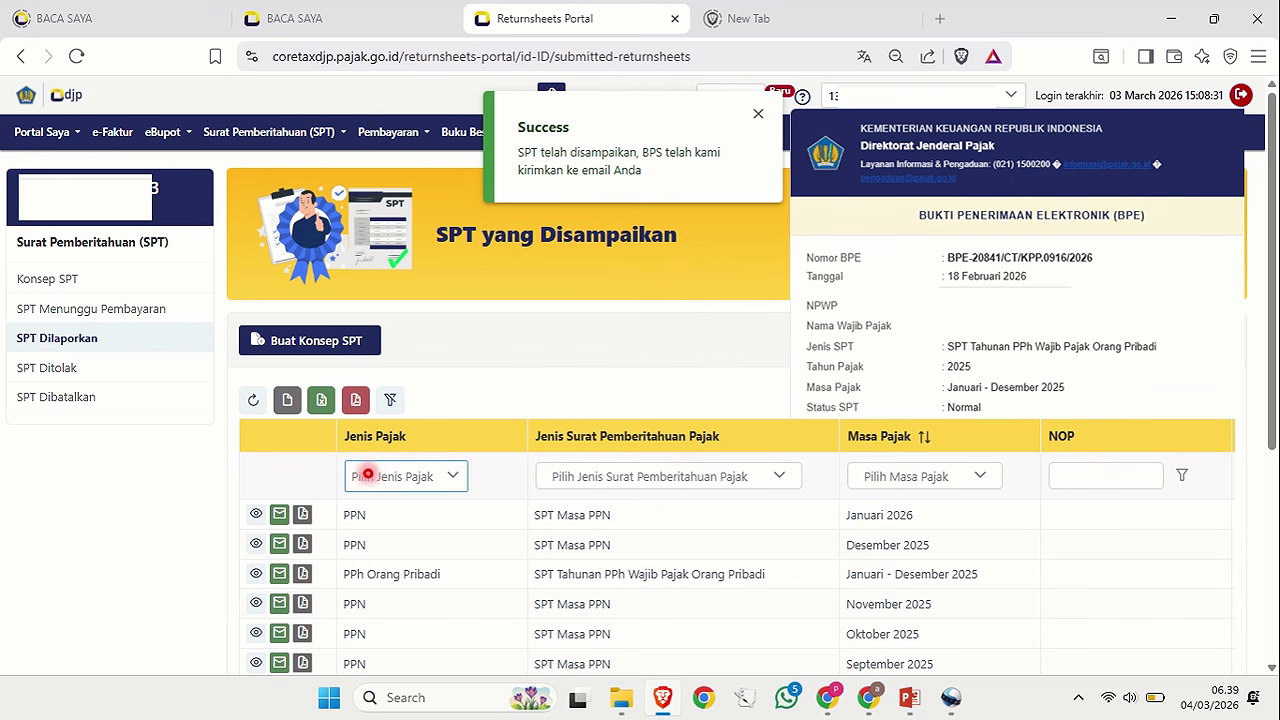